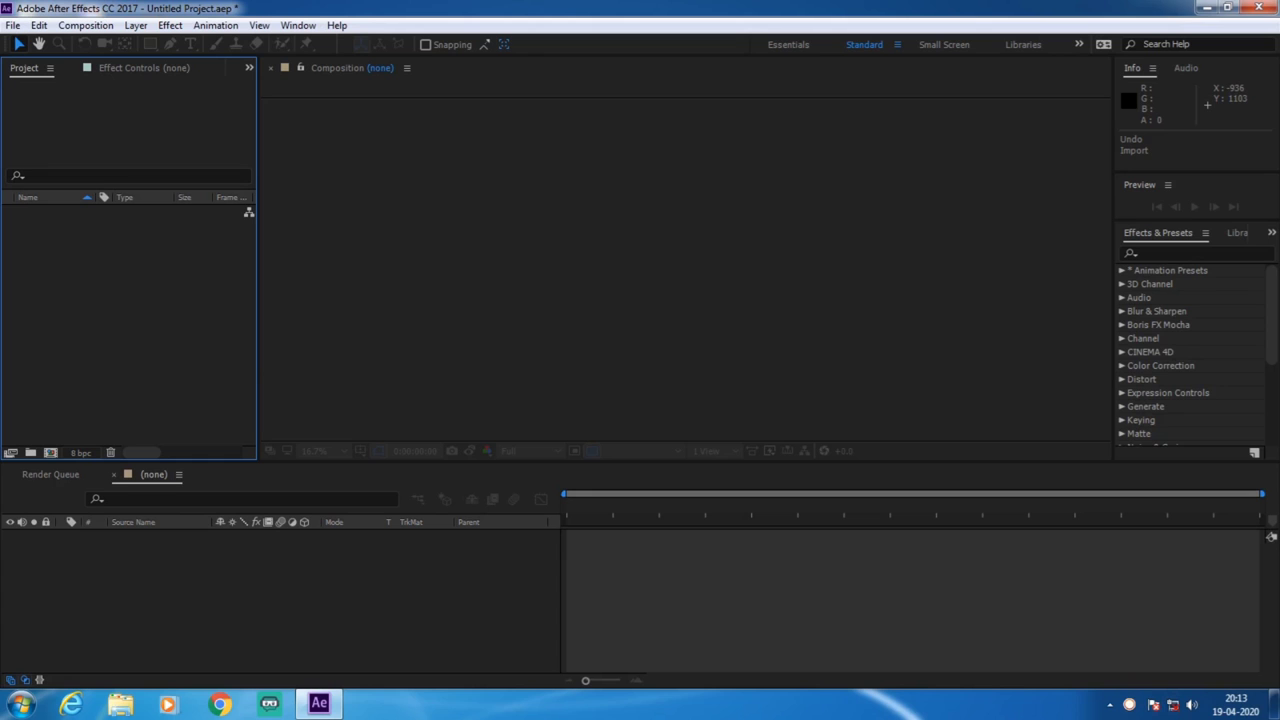
Import use scene.mp4, build a new composition from it, and play a quick preview.
key(ctrl+i)
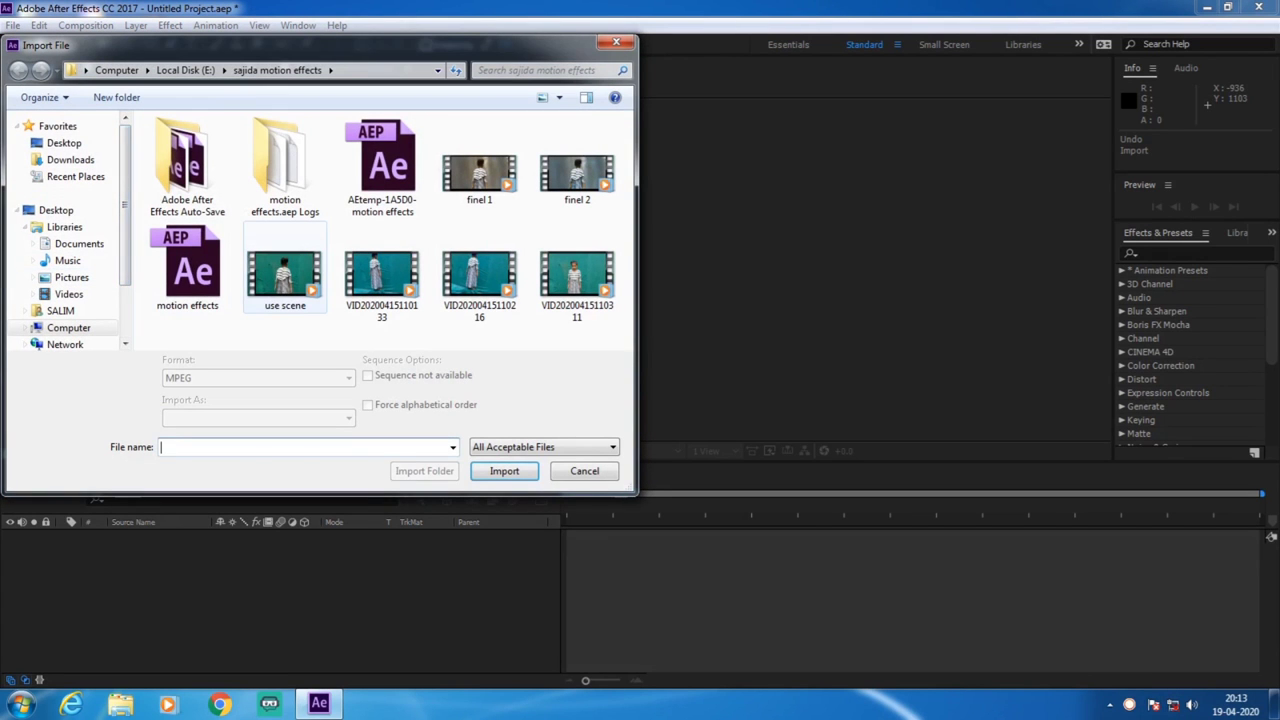
click(285, 268)
key(Return)
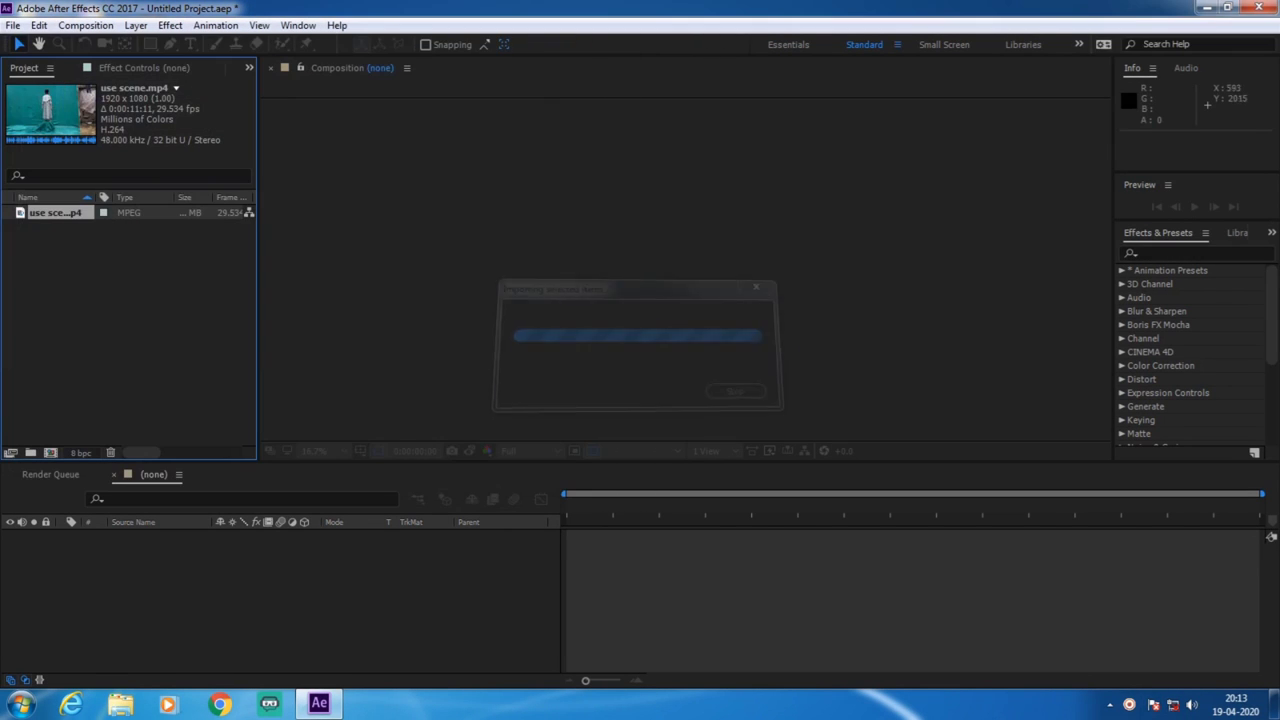
drag(55, 212, 50, 453)
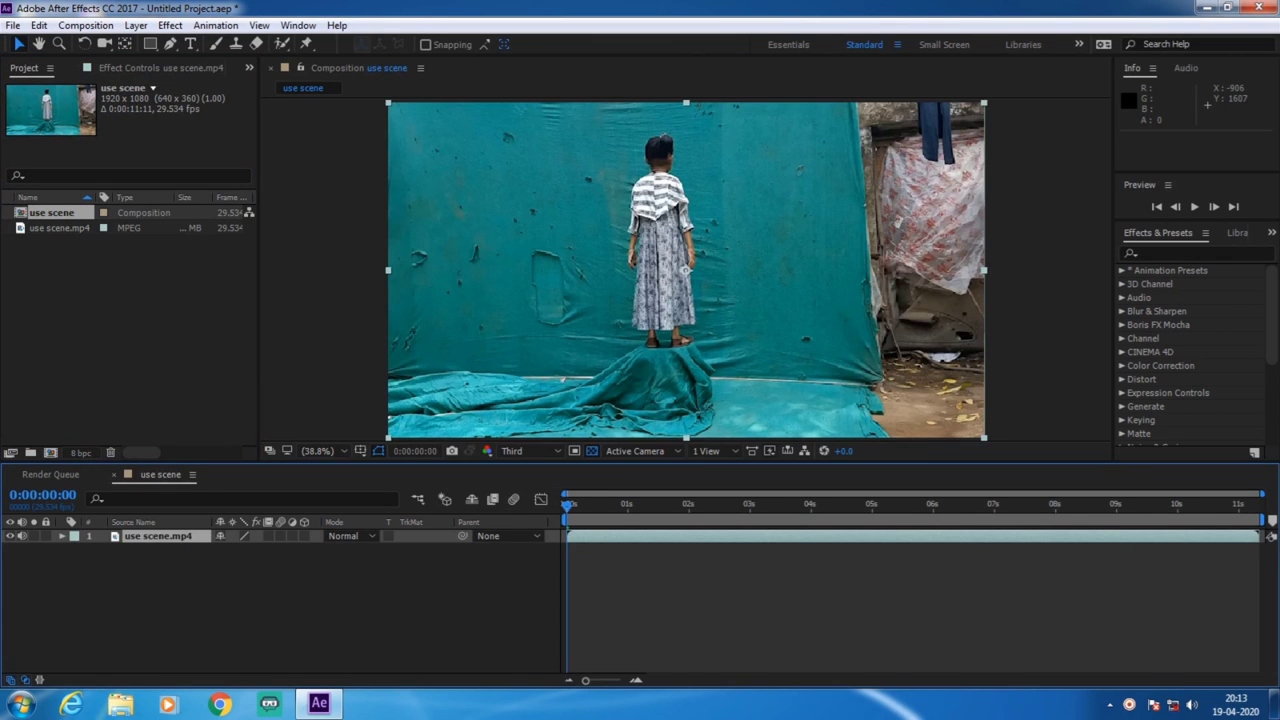
key(space)
key(space)
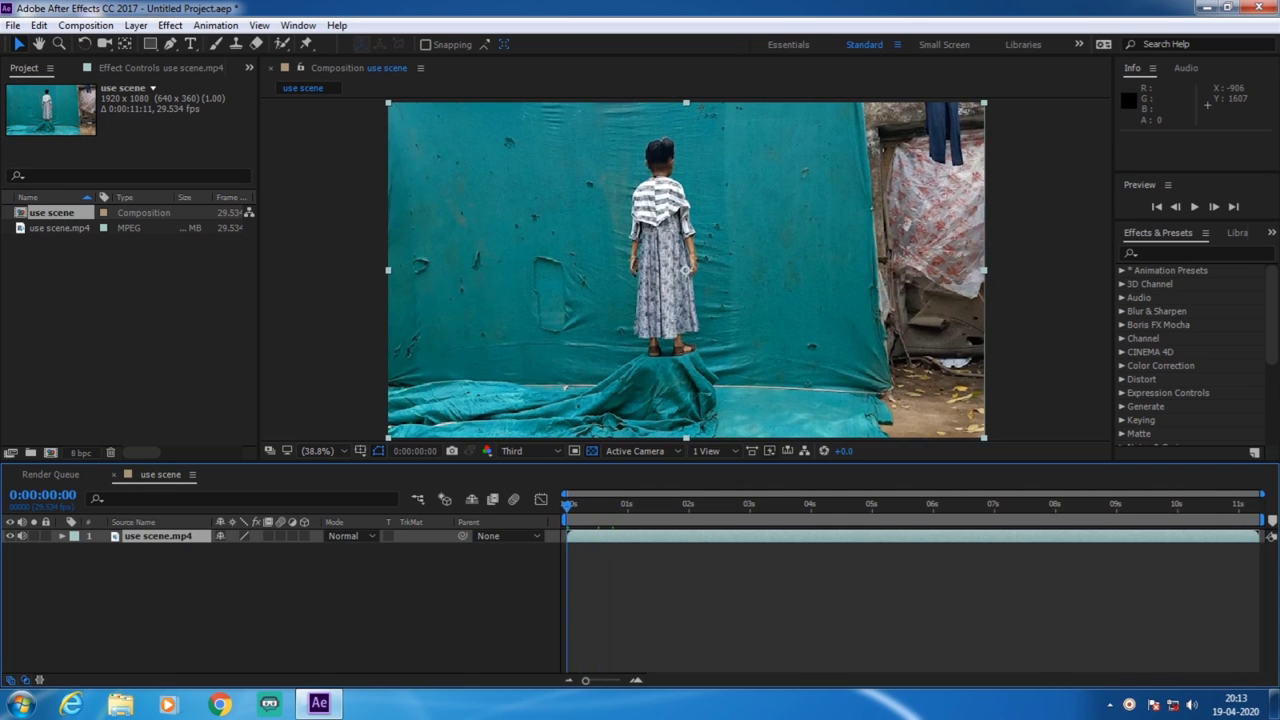
key(space)
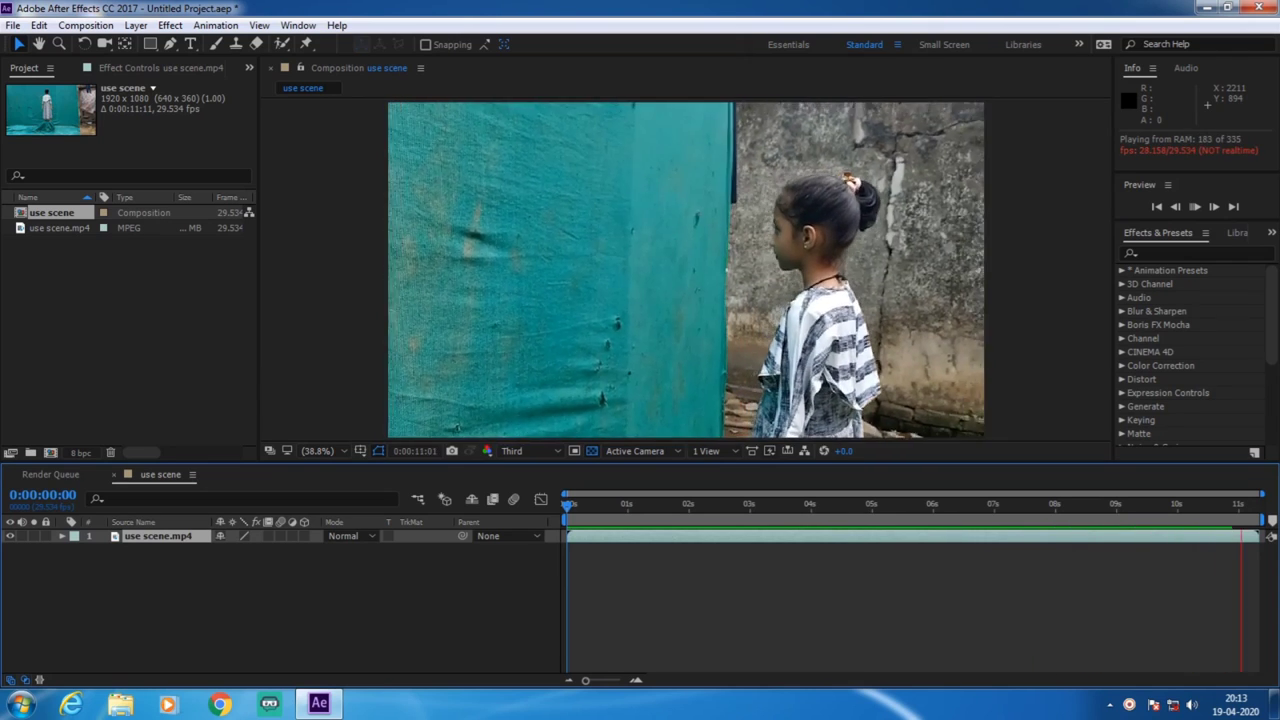
End the work area at 0:00:09:00, trim the comp to it, and return to the start.
key(space)
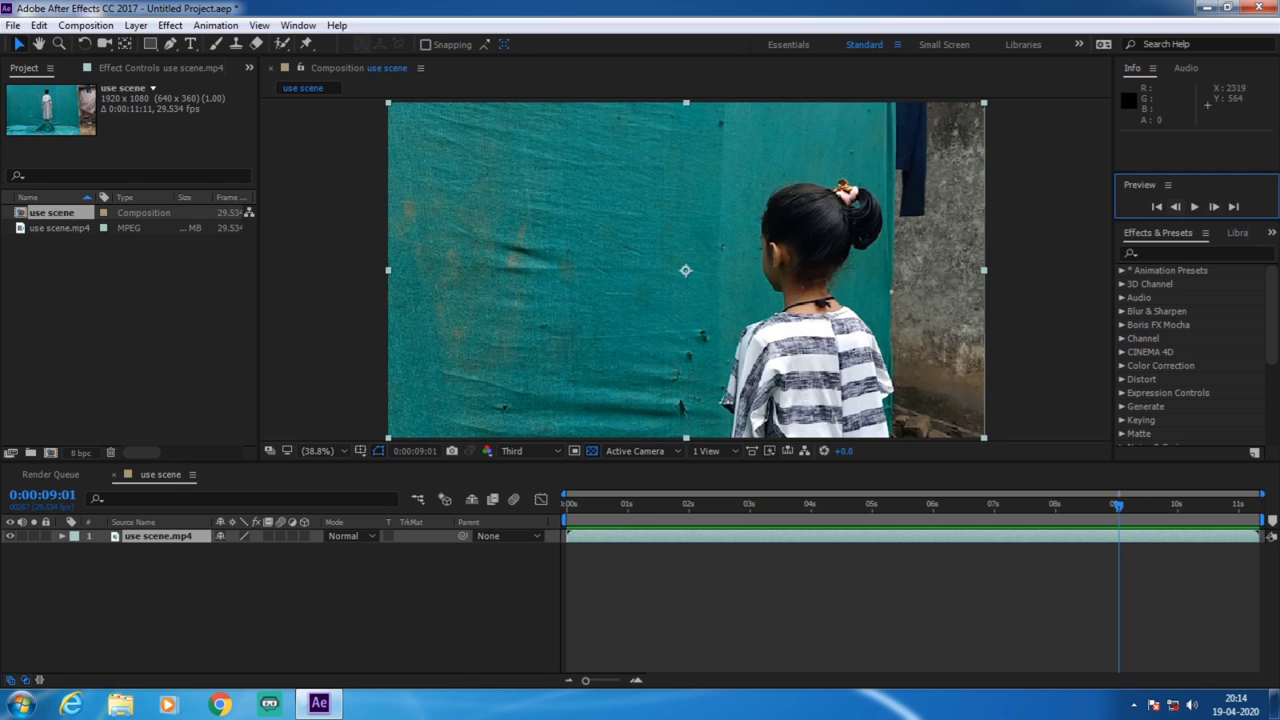
key(Page_Up)
key(n)
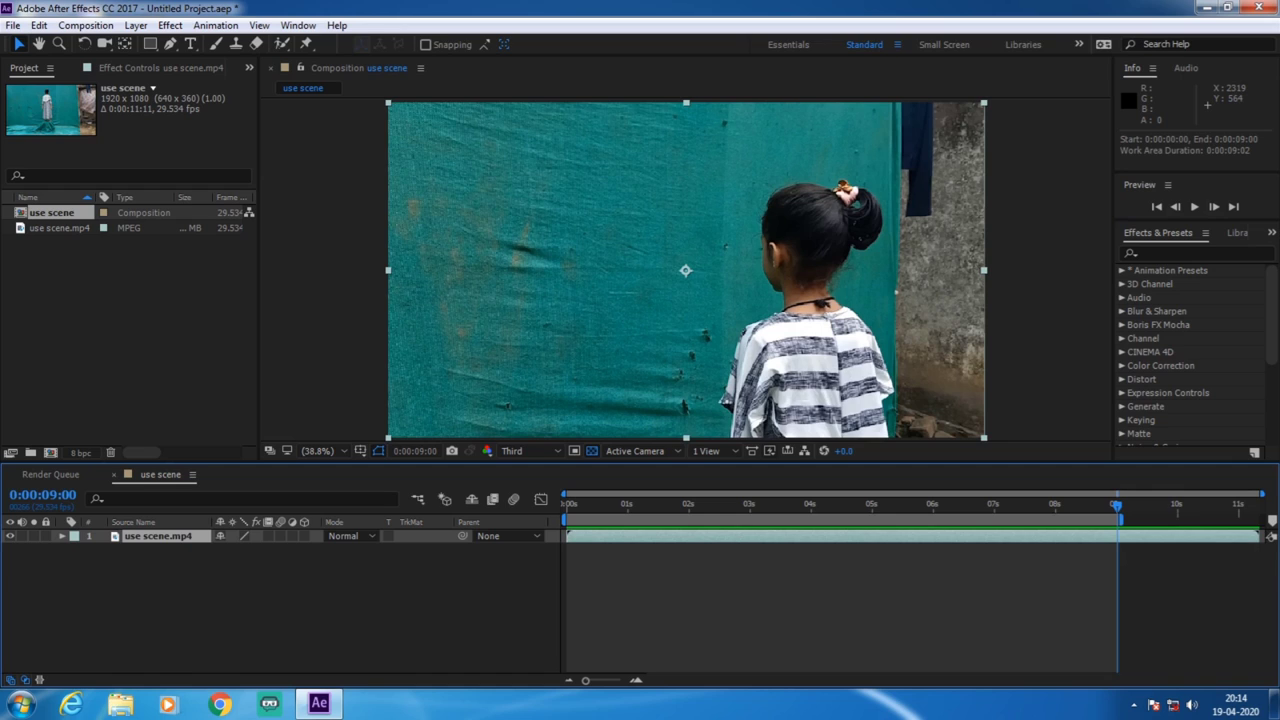
right_click(1095, 519)
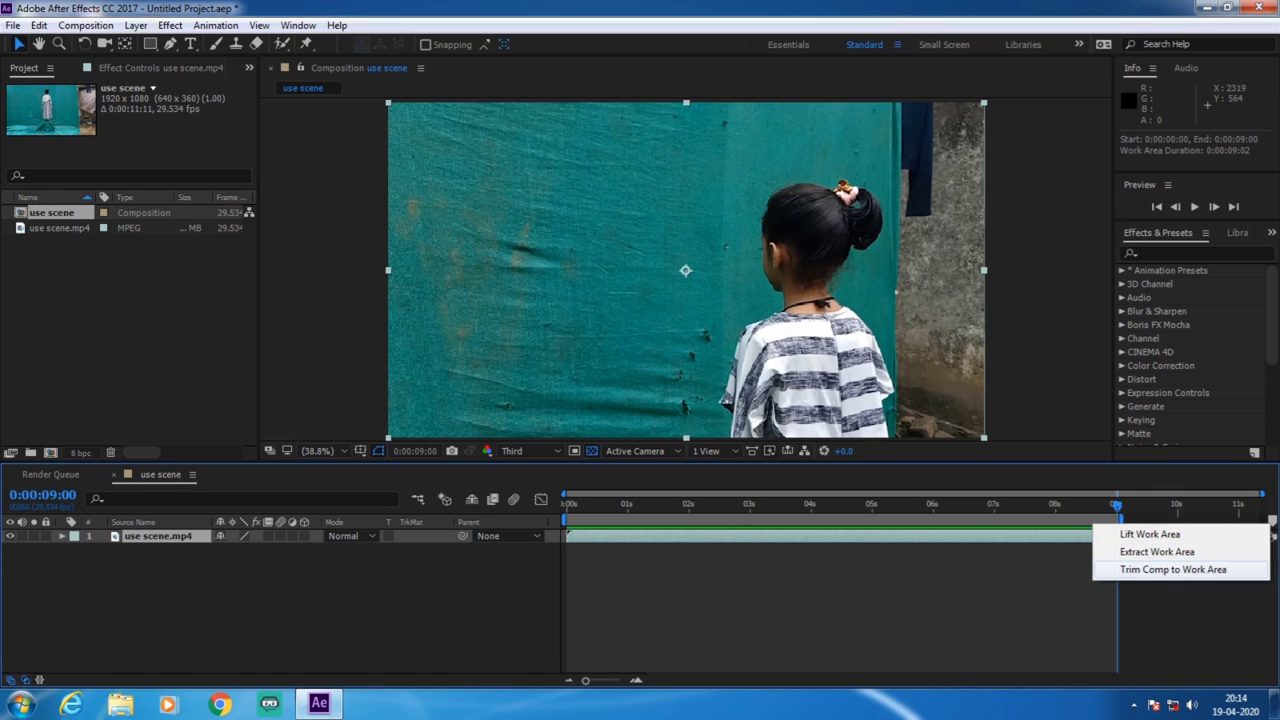
click(1173, 569)
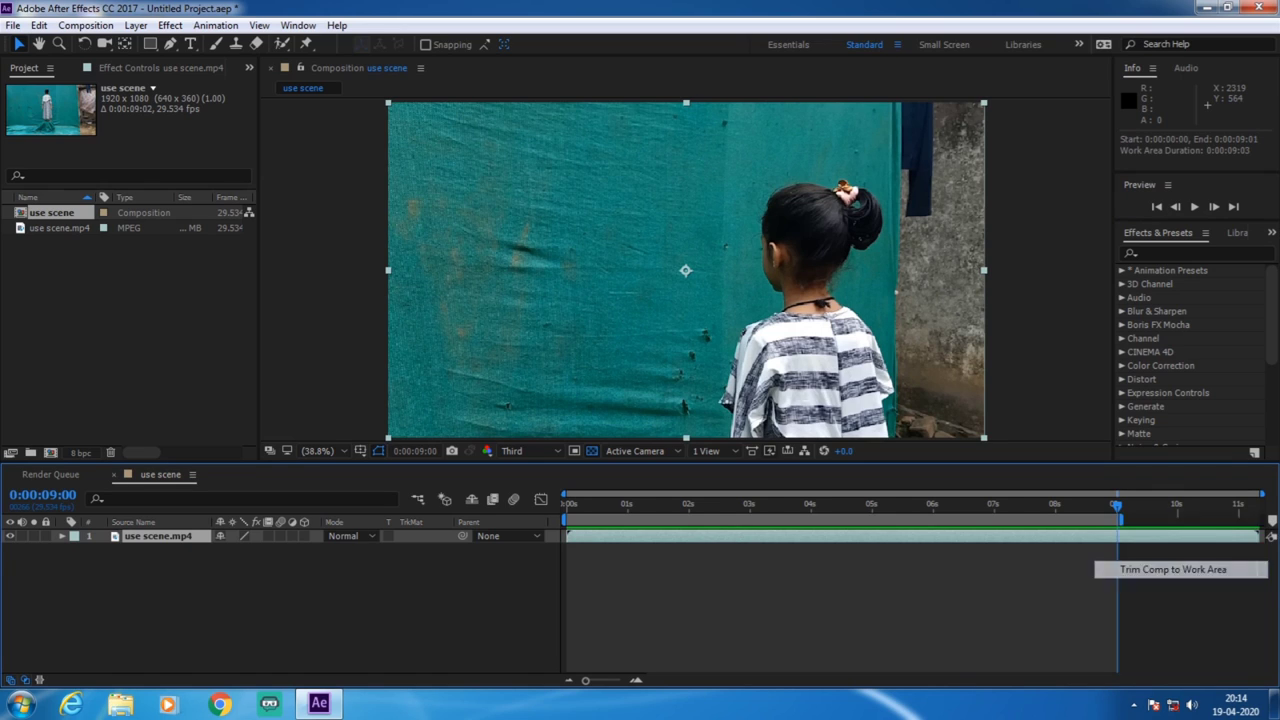
drag(1257, 504, 550, 520)
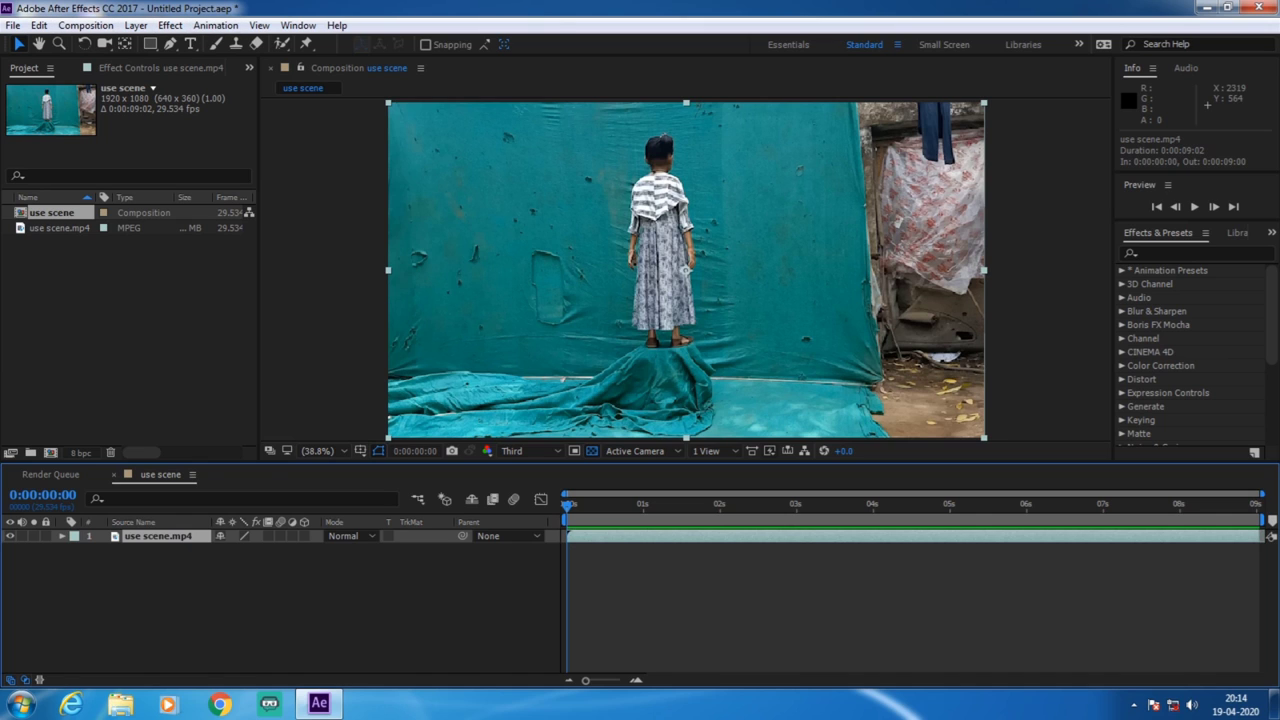
Apply Track Camera to use scene.mp4, play back the solved track, and return to frame one.
right_click(182, 537)
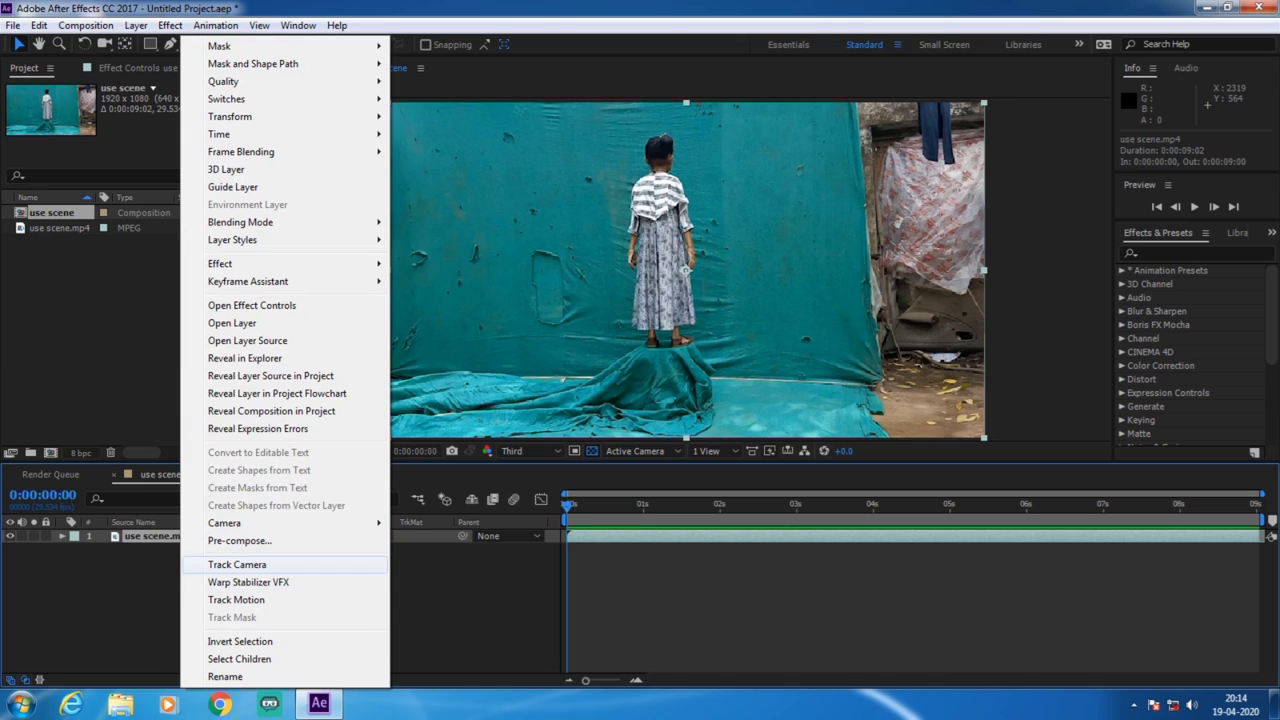
click(237, 564)
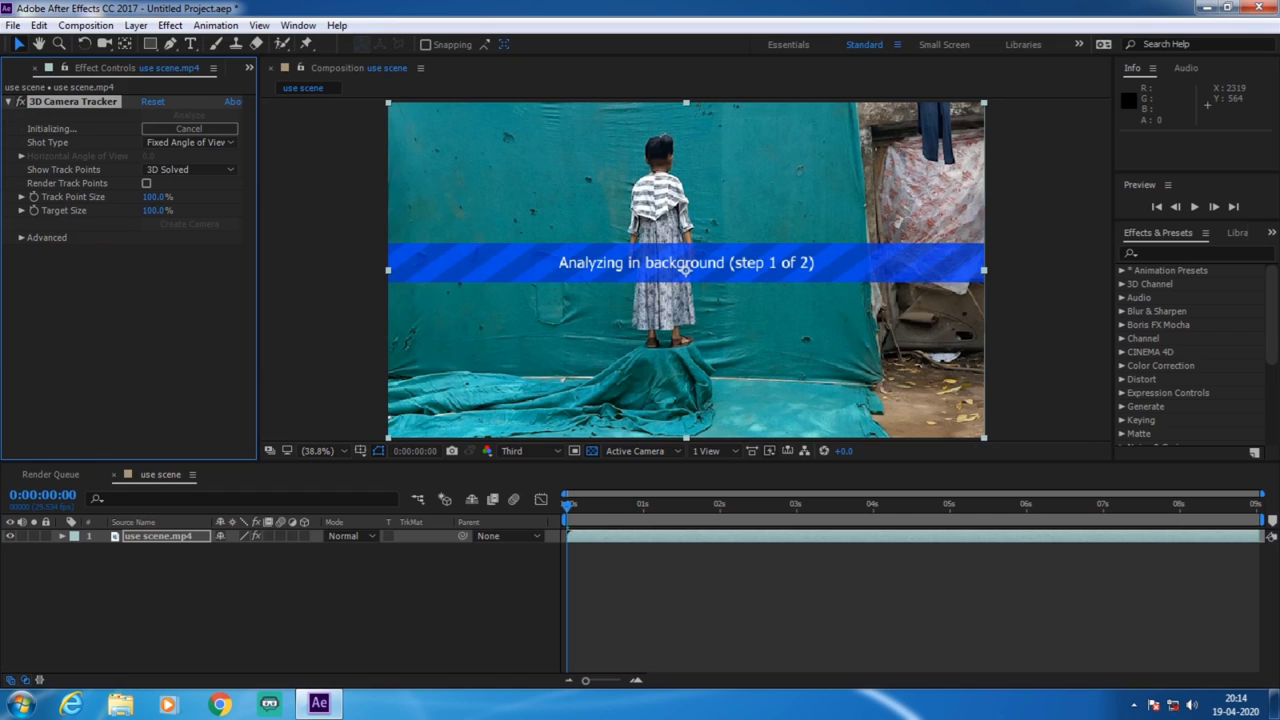
click(1133, 704)
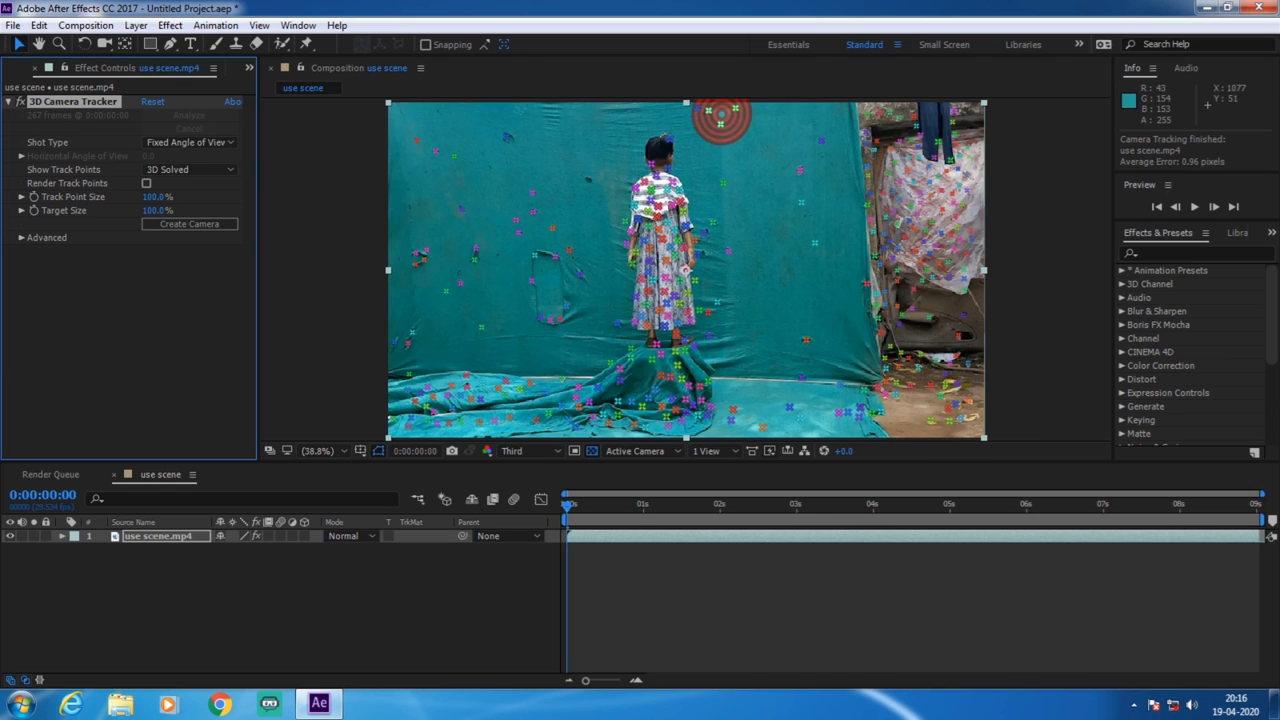
key(space)
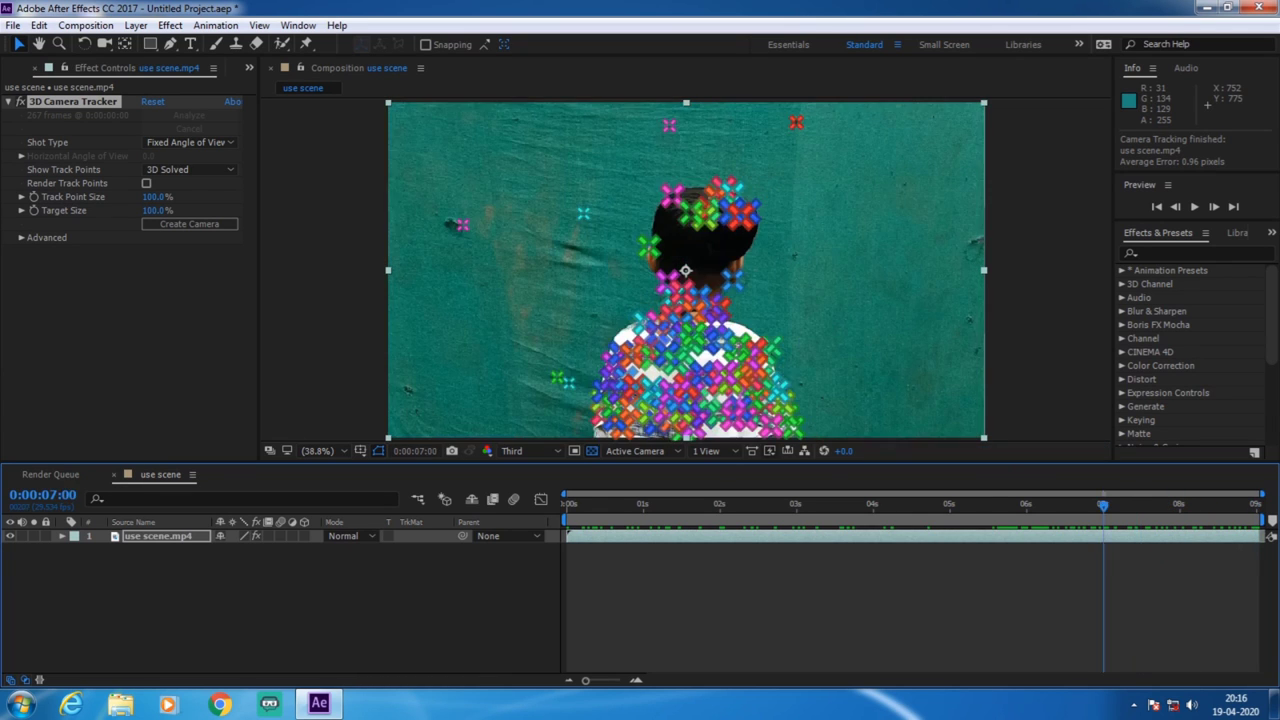
drag(950, 505, 550, 520)
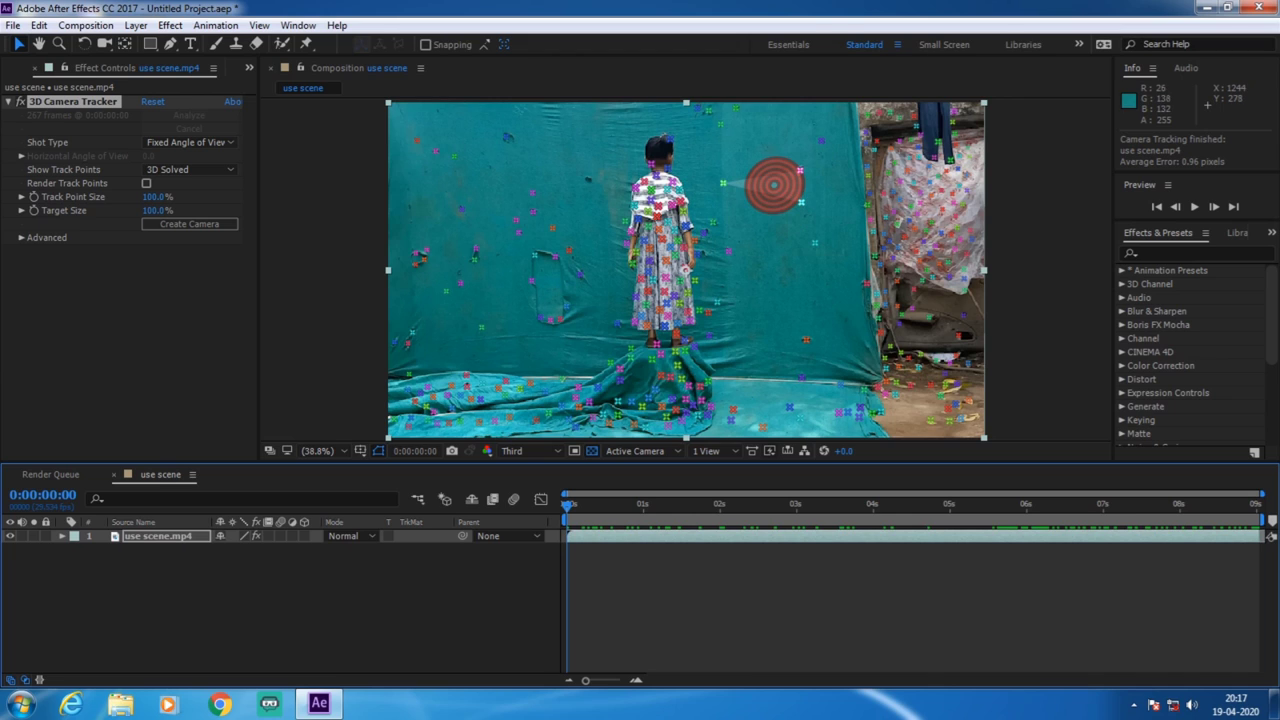
Create a solid and camera on the backdrop track points, add a solid at her feet, and preview.
right_click(774, 185)
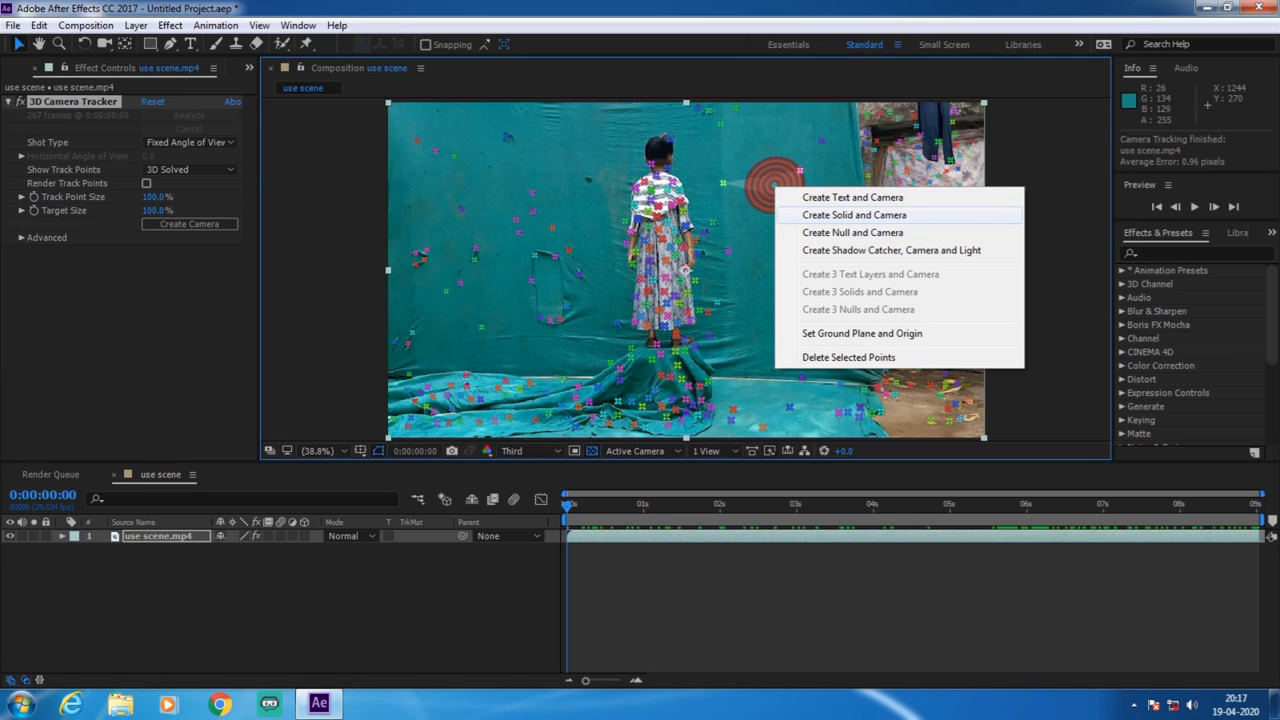
click(854, 215)
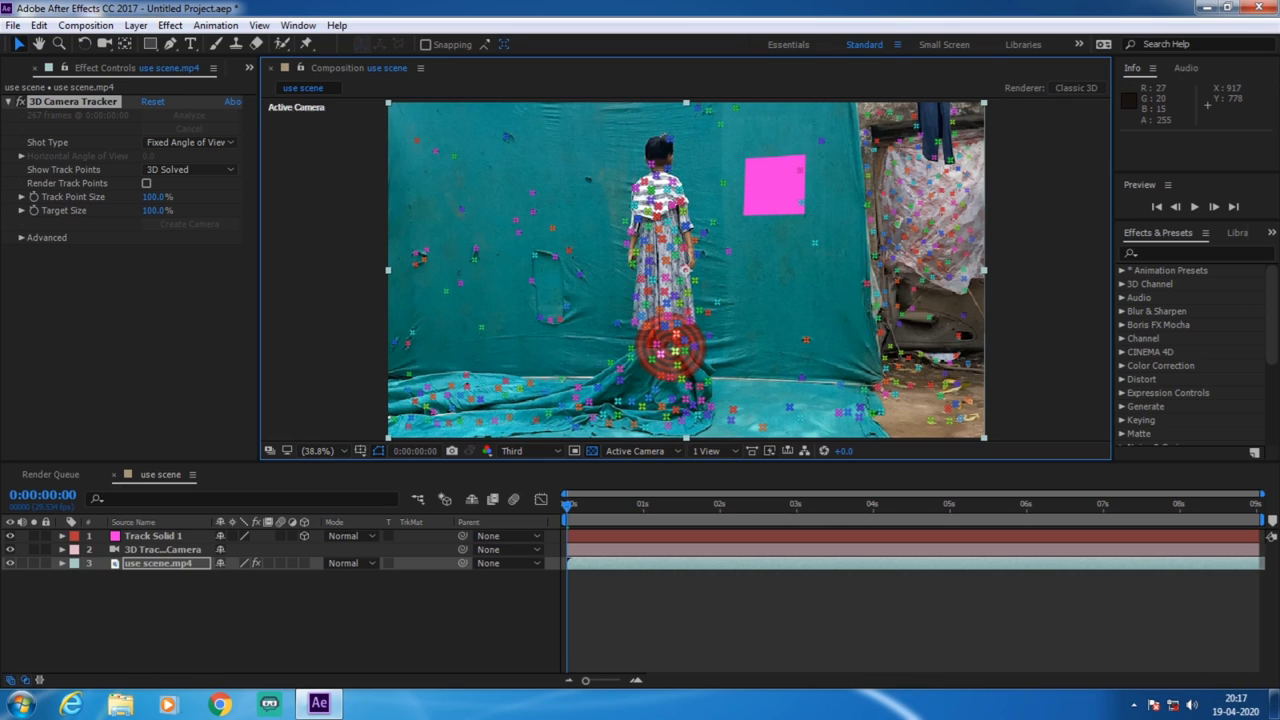
right_click(672, 344)
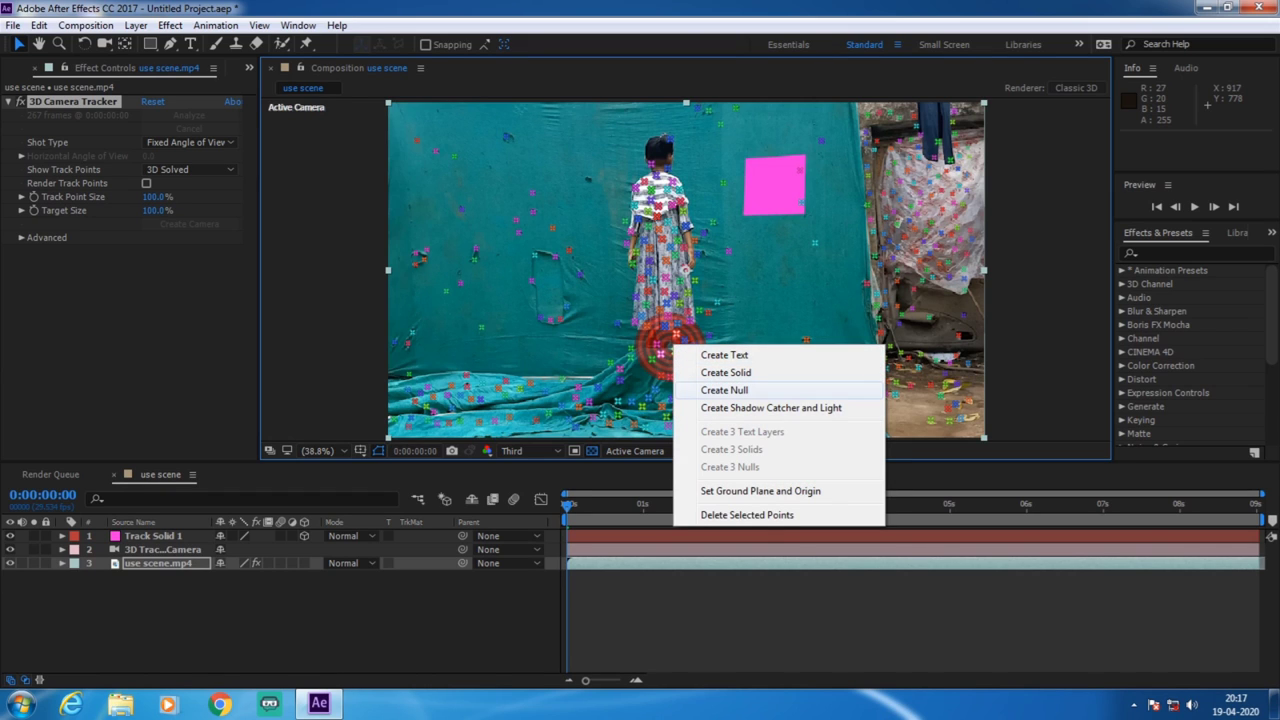
click(726, 372)
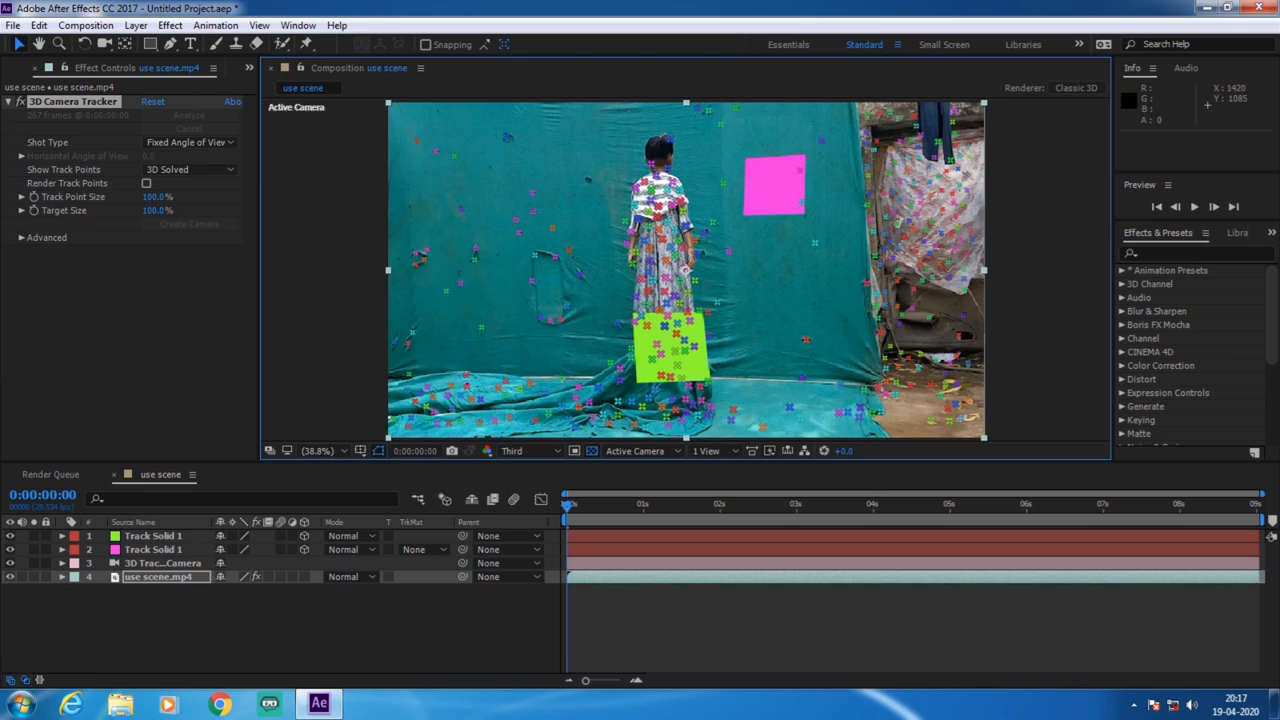
key(space)
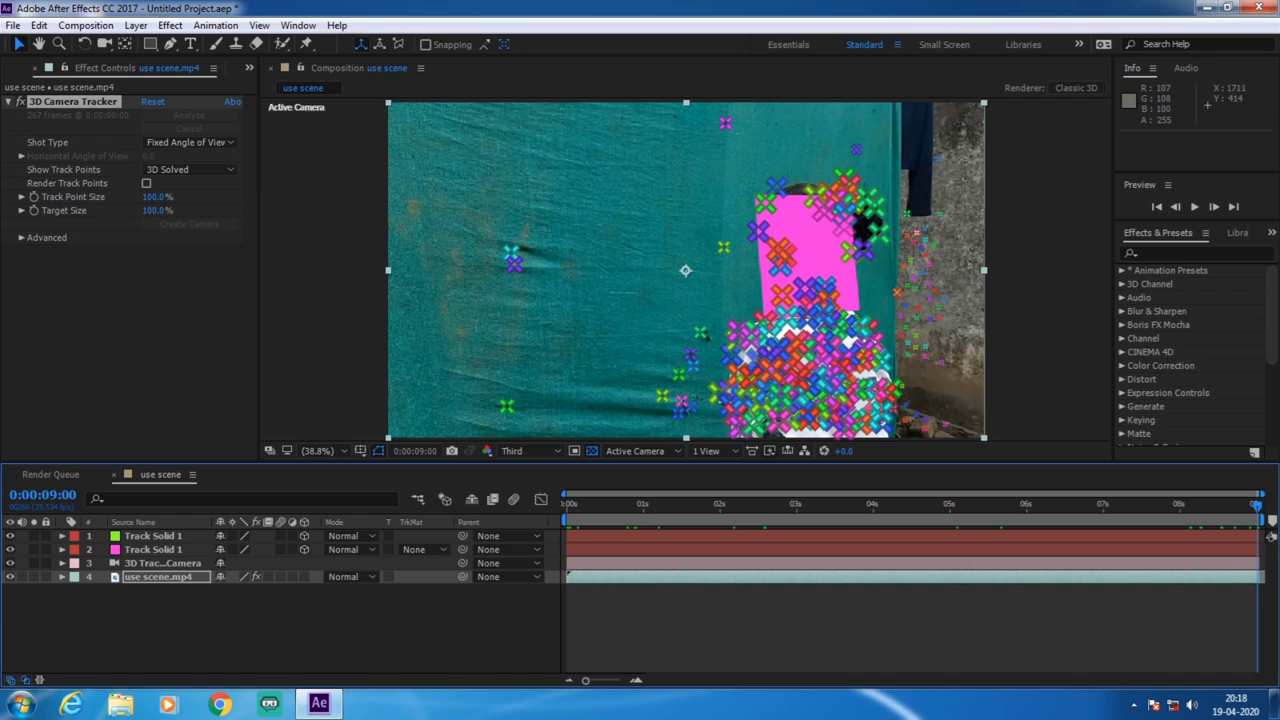
Add a third tracked solid on the right-hand wall and rename the green solid 'ground'.
right_click(921, 234)
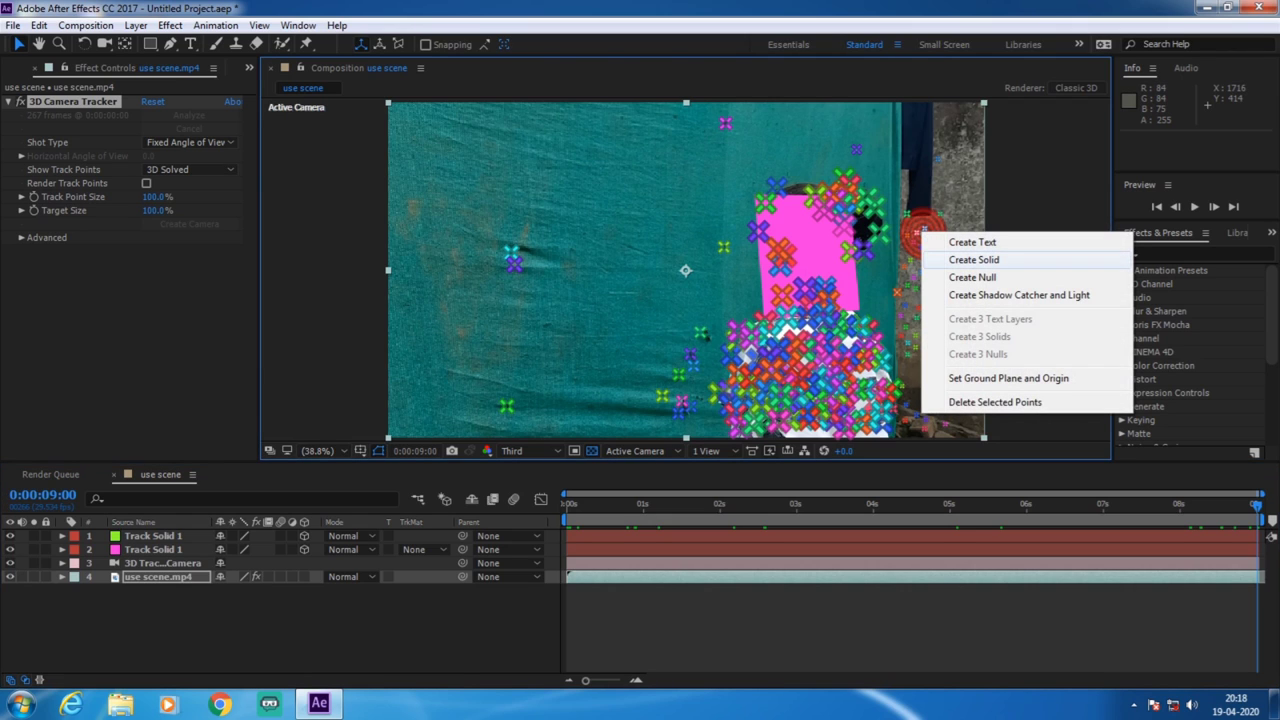
click(973, 259)
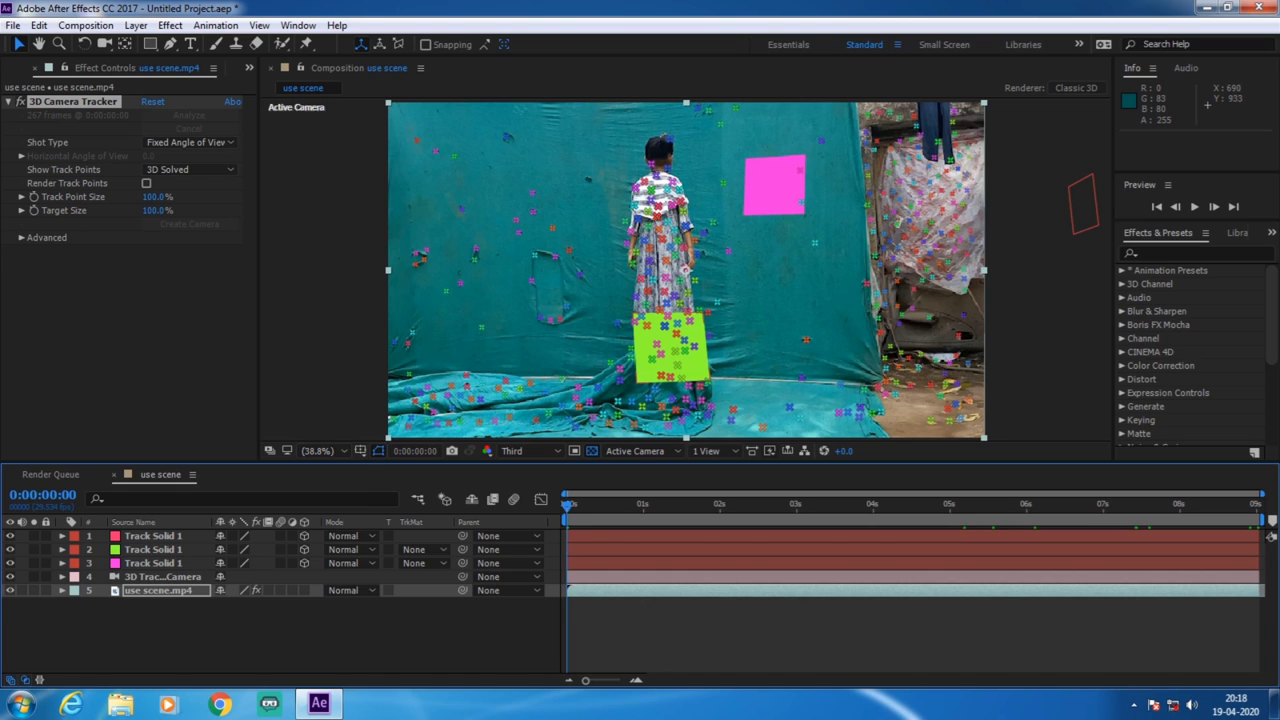
right_click(155, 549)
click(200, 684)
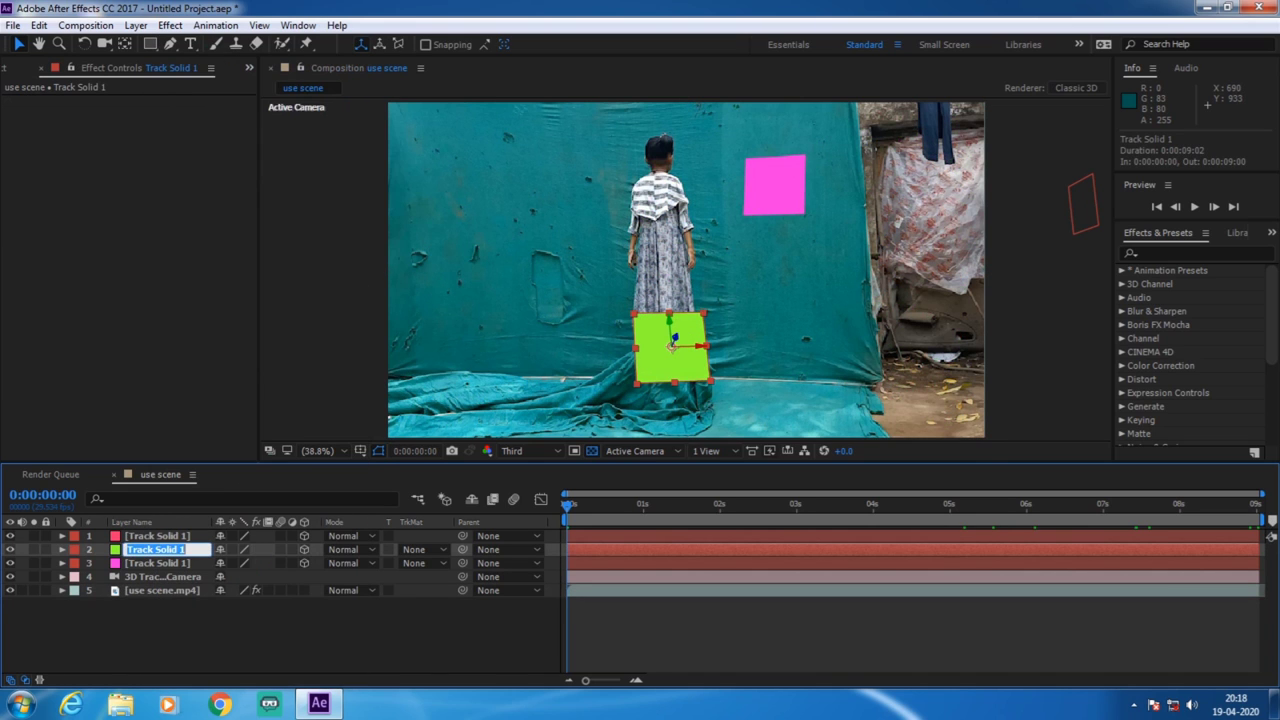
key(BackSpace)
text(gro)
text(un)
text(d)
key(Return)
click(770, 177)
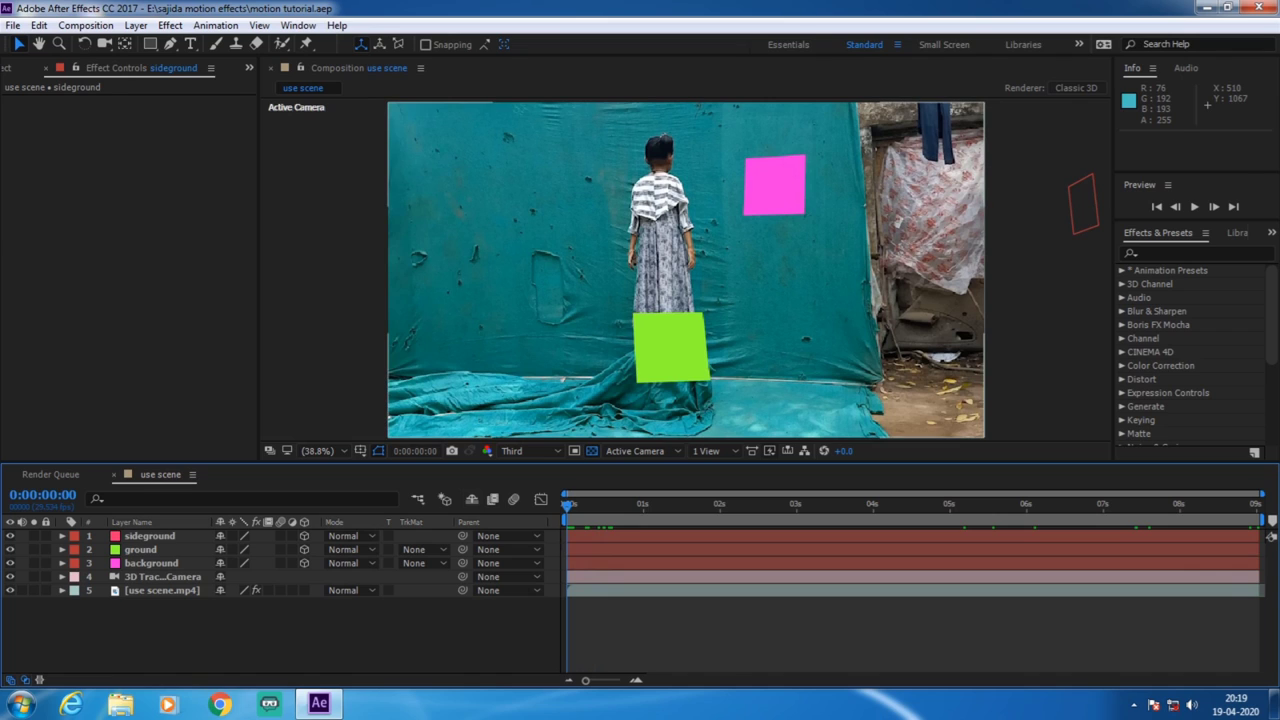
Duplicate the use scene.mp4 layer and delete the camera tracker from the copy.
click(162, 590)
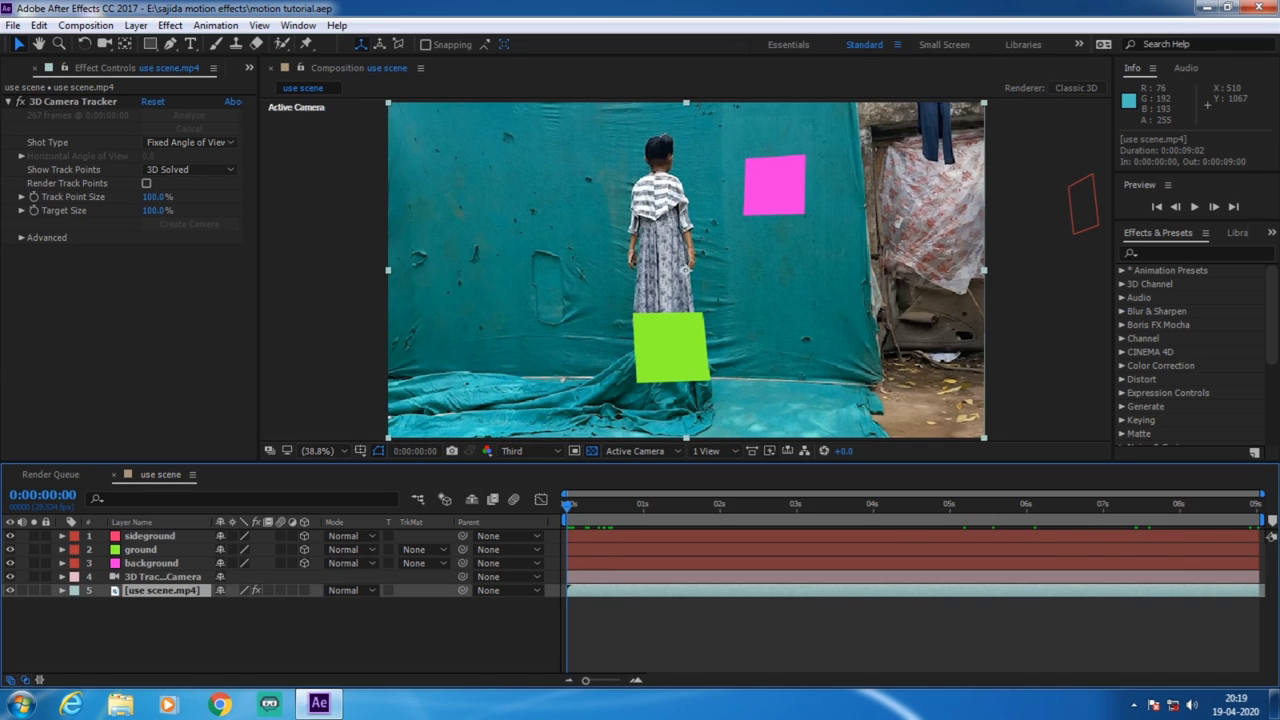
key(ctrl+d)
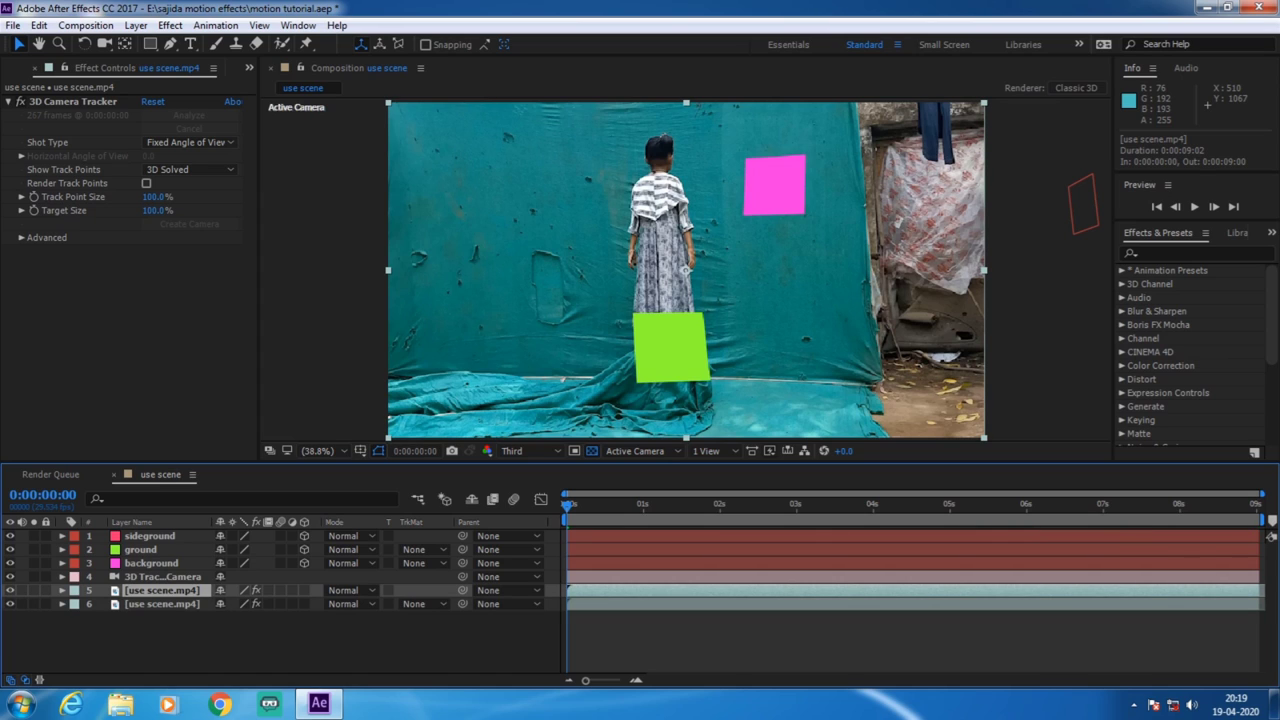
click(72, 101)
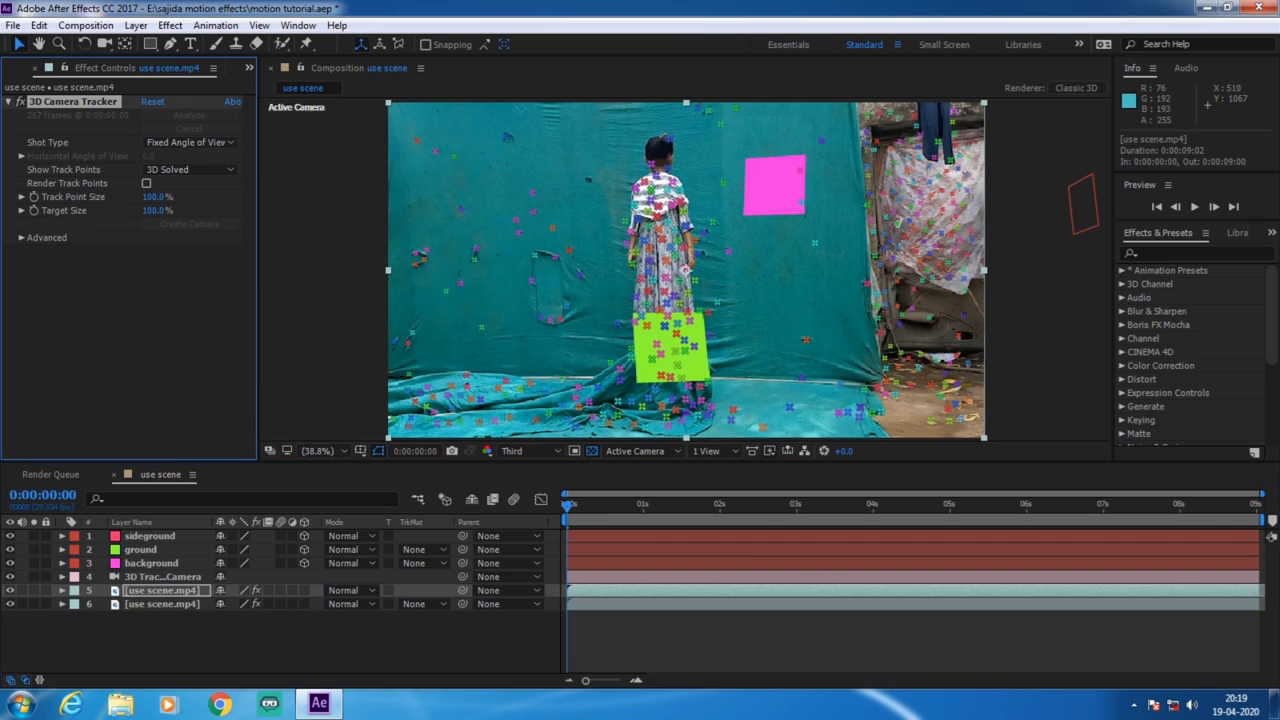
key(Delete)
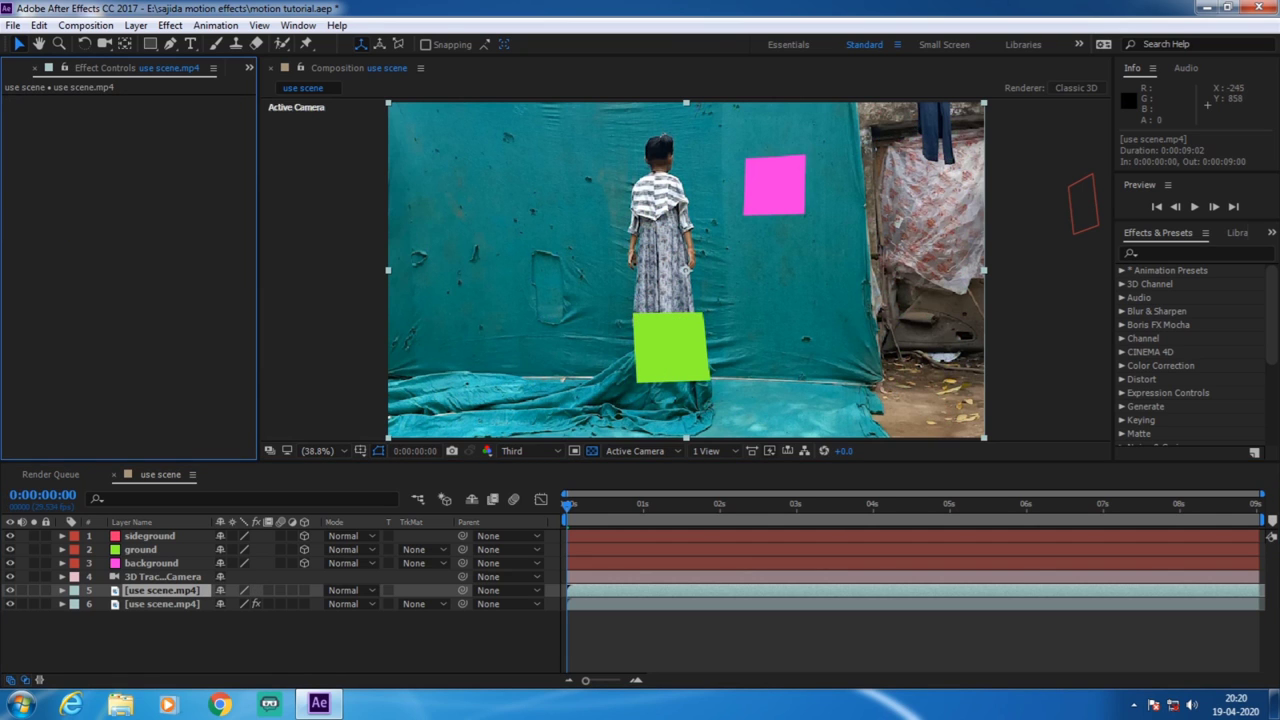
click(161, 604)
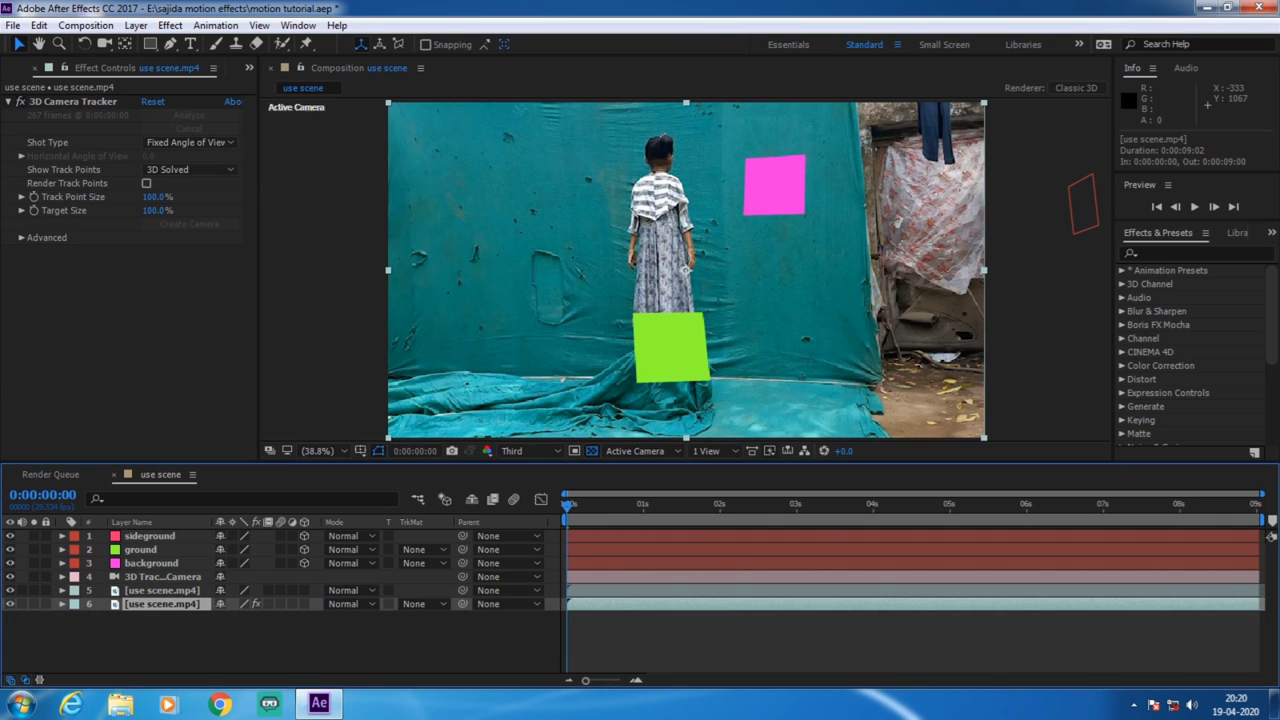
click(161, 590)
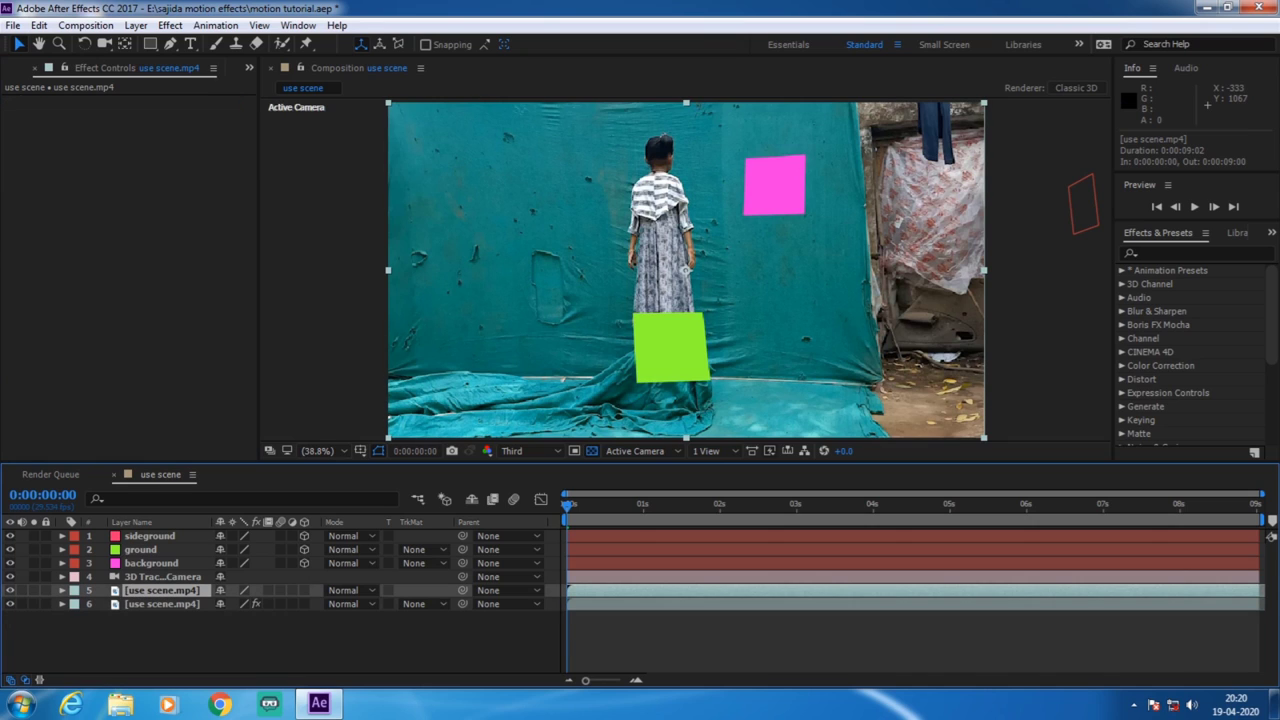
Hide the sideground, ground and background solid layers.
key(ctrl+shift+a)
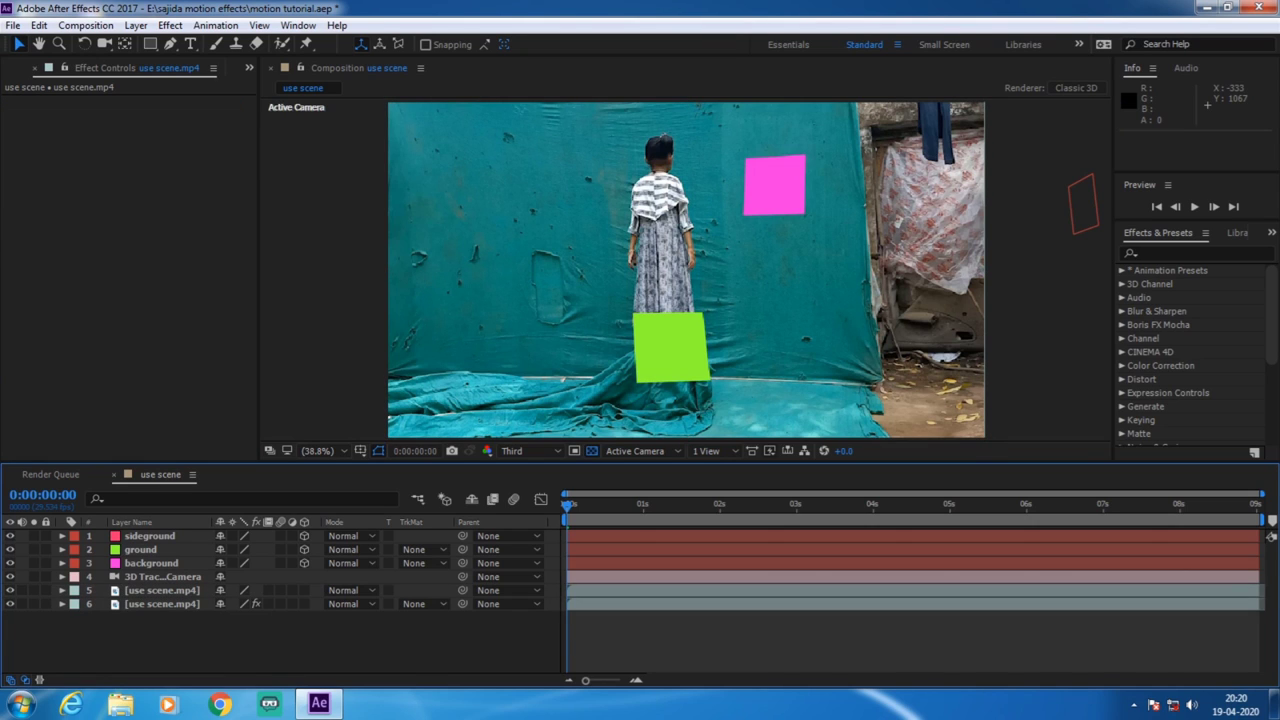
click(10, 536)
click(10, 549)
click(10, 563)
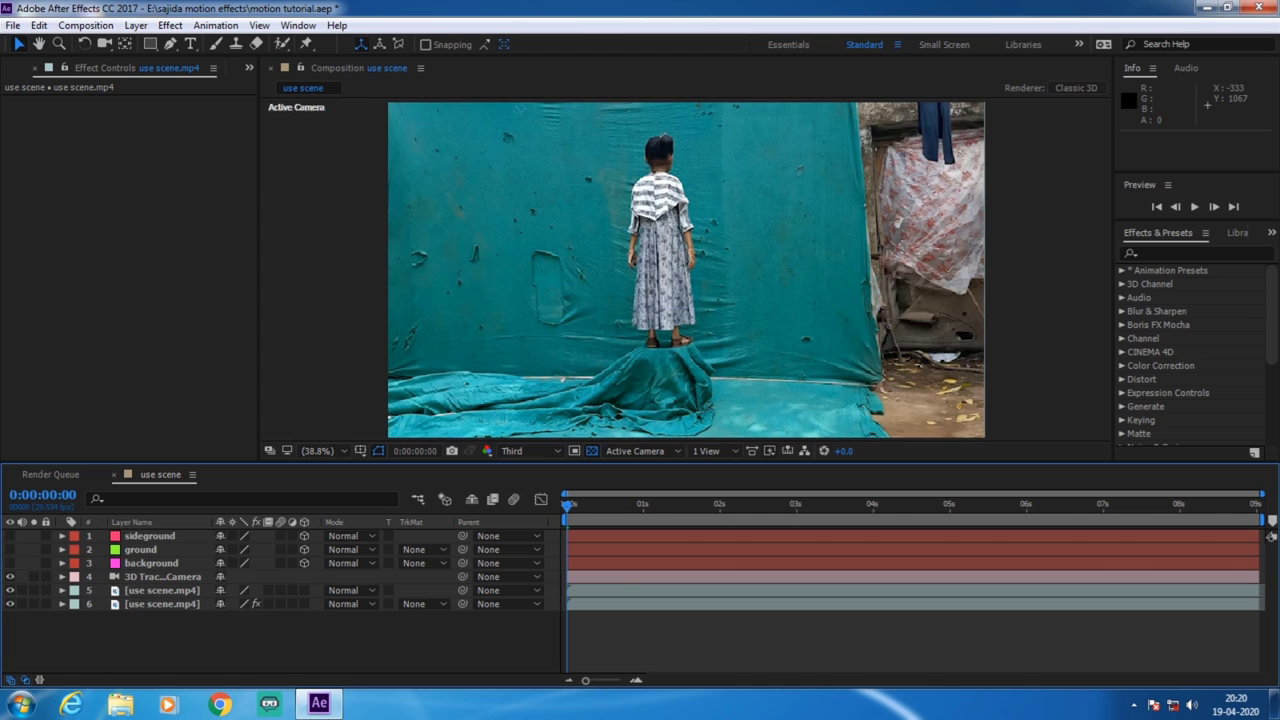
click(686, 270)
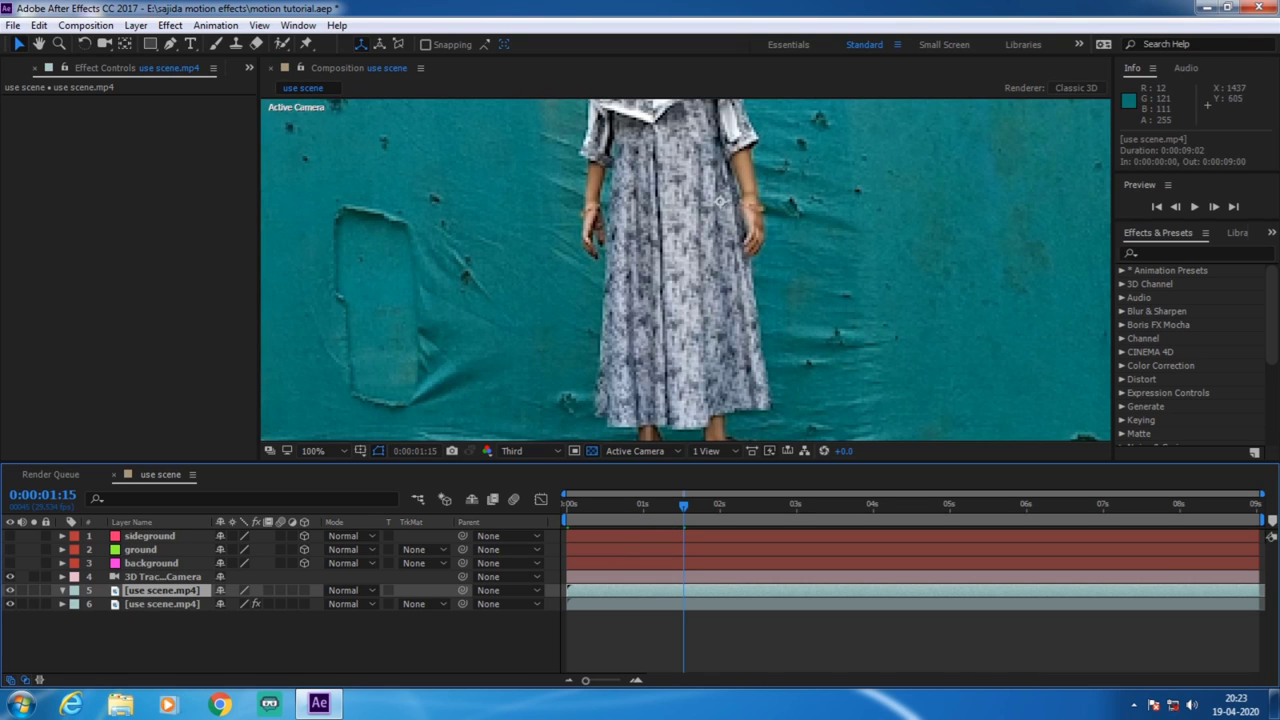
Apply Mocha Pro, found by searching 'moch', to use scene.mp4 and set viewer resolution to Full.
click(1190, 253)
text(moc)
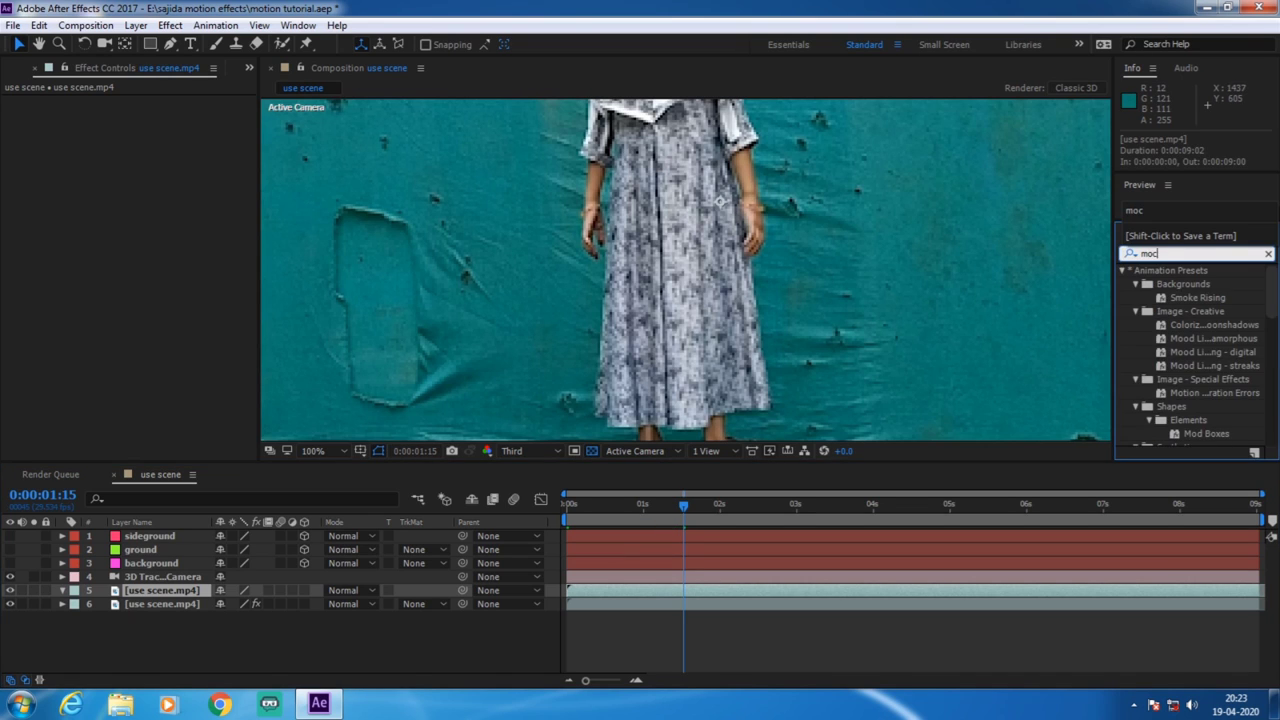
text(h)
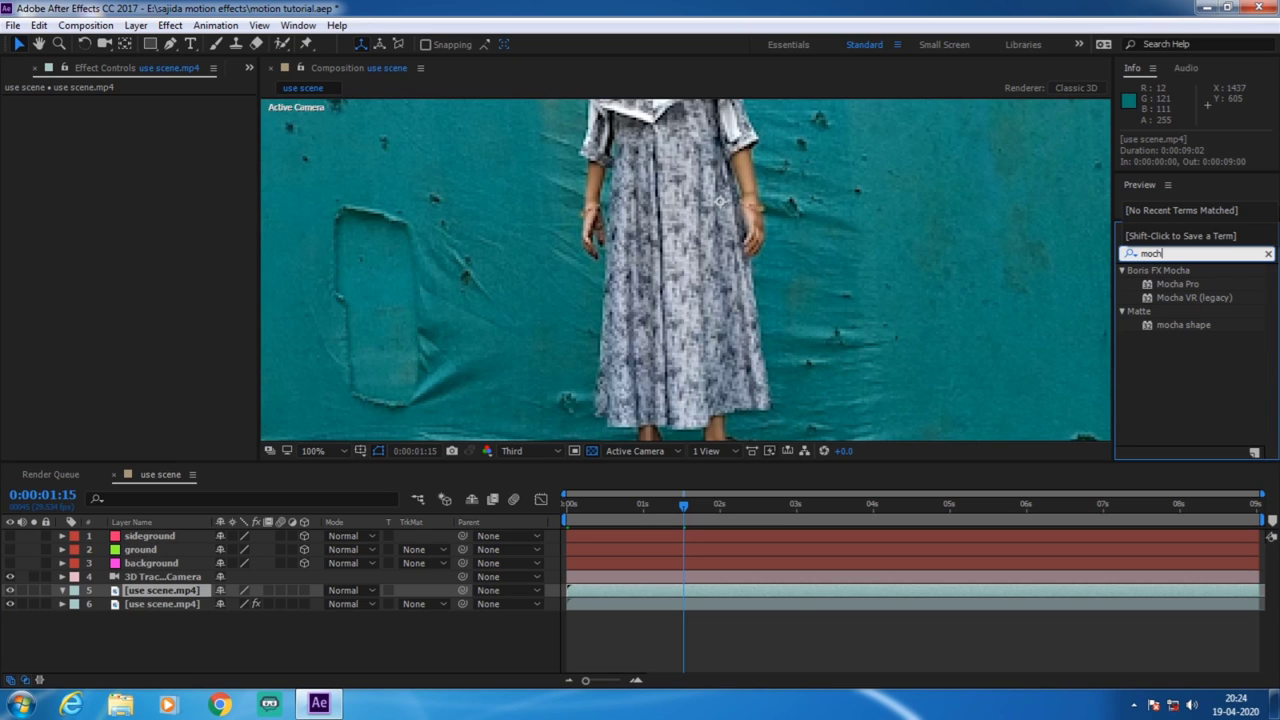
drag(1177, 284, 165, 590)
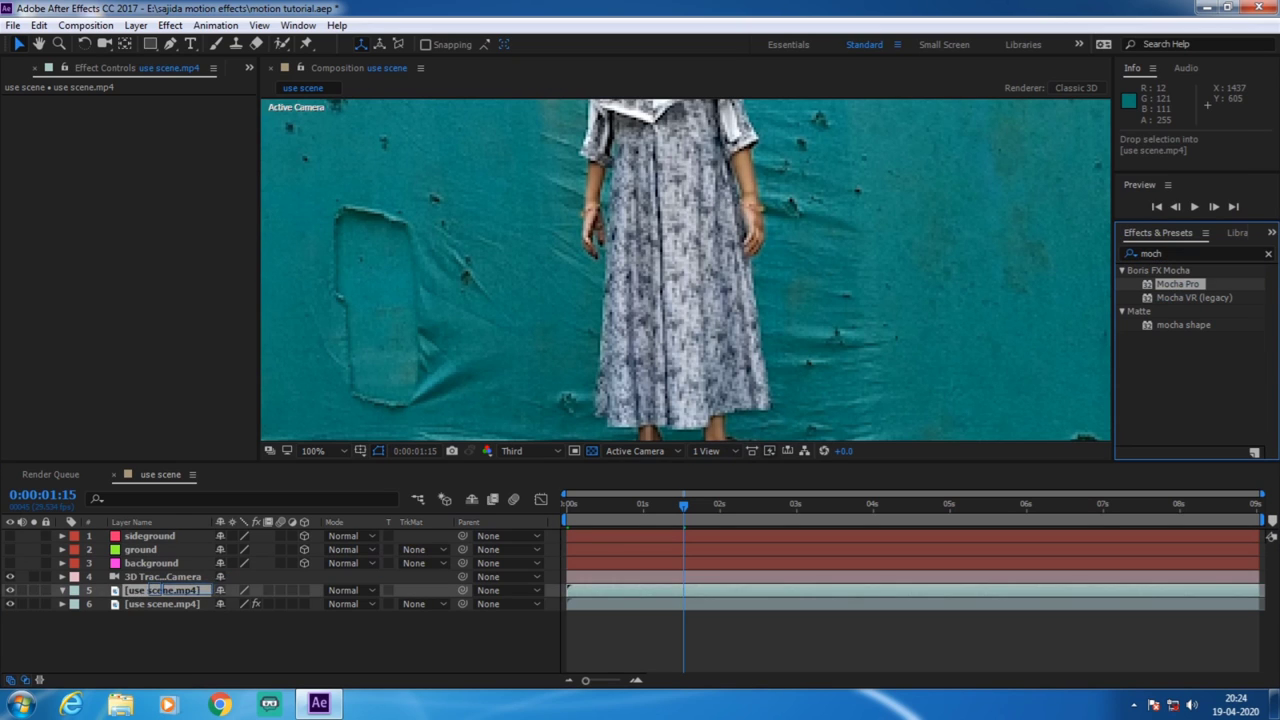
drag(683, 590, 683, 590)
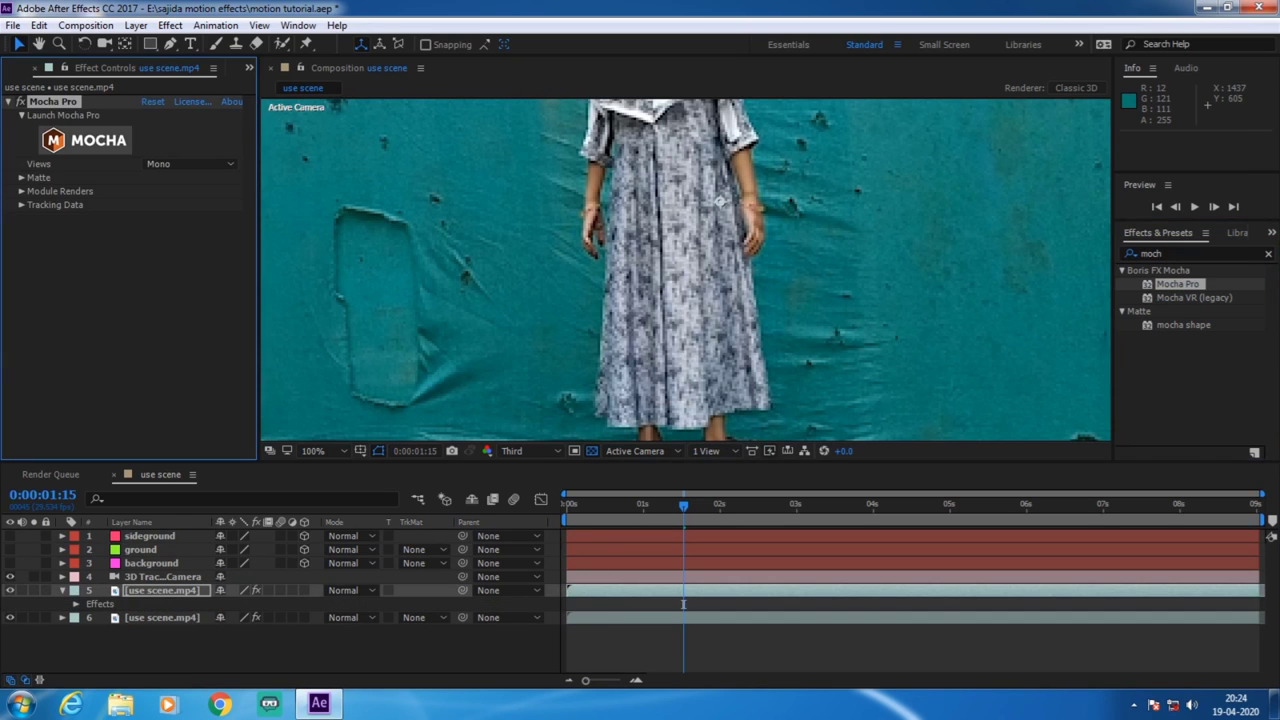
click(520, 450)
click(530, 488)
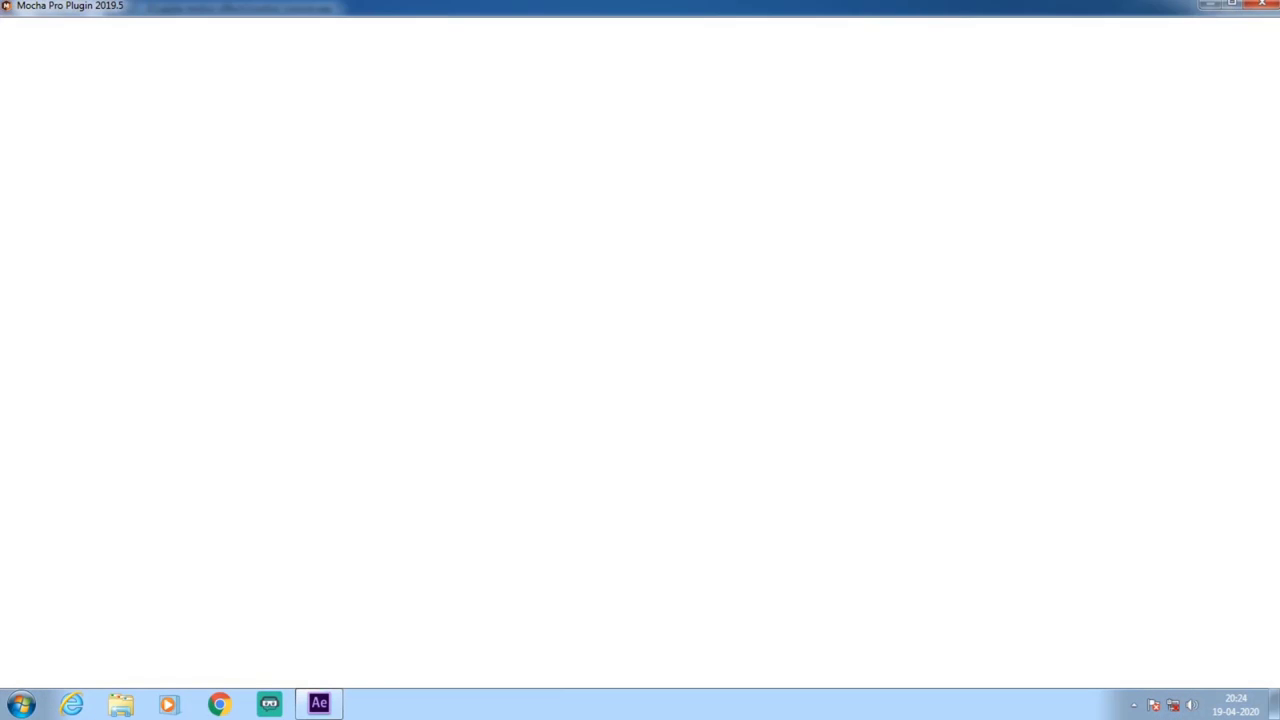
Dismiss the Mocha splash and zoom and pan the view onto the girl's feet.
key(Return)
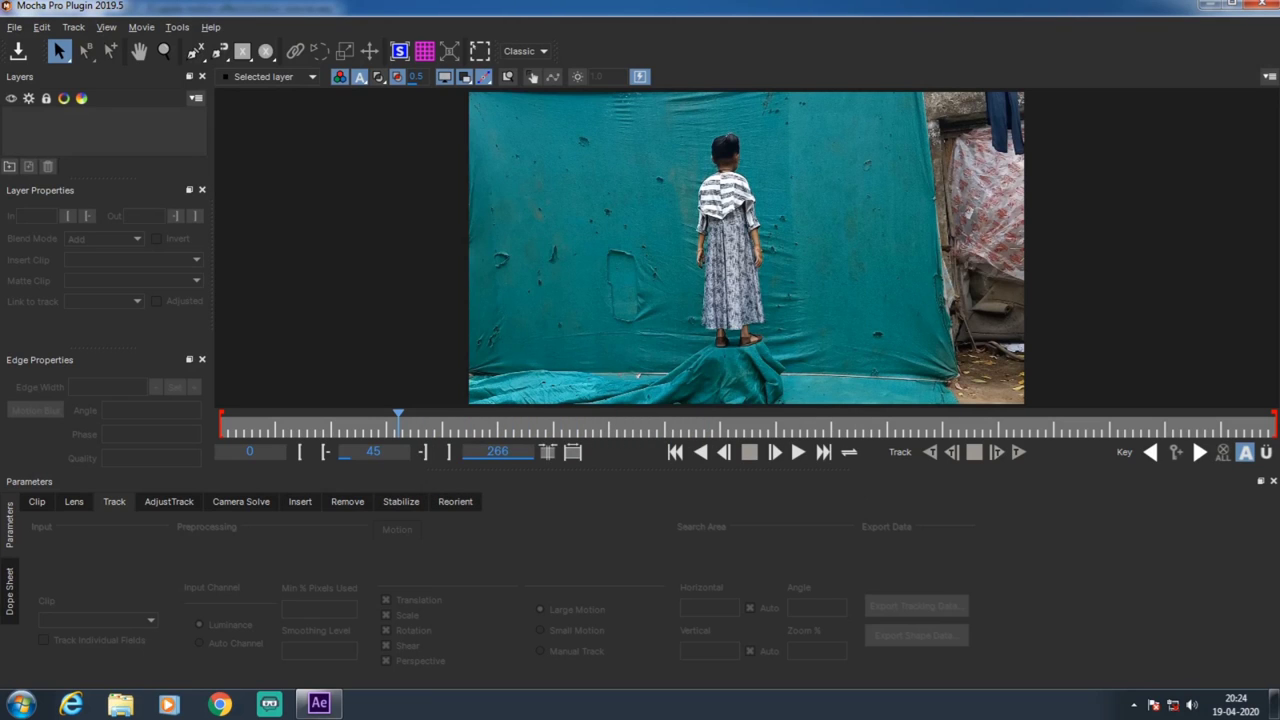
click(195, 51)
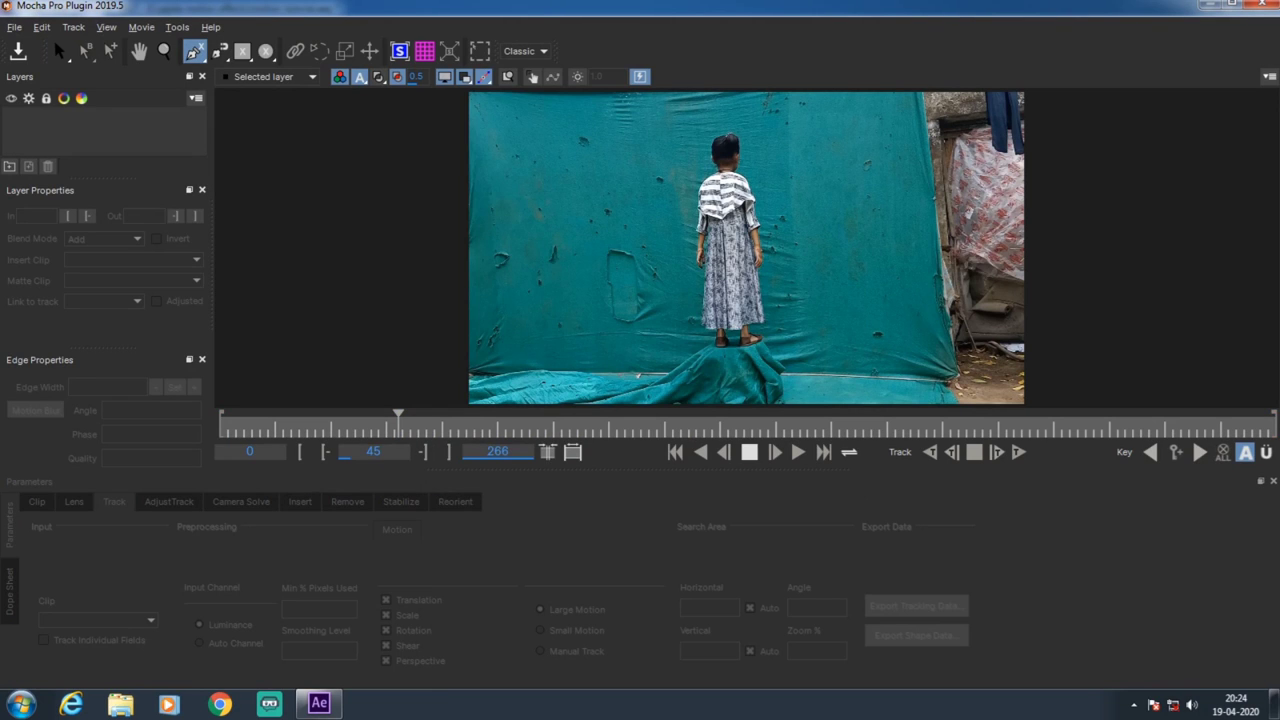
key(z)
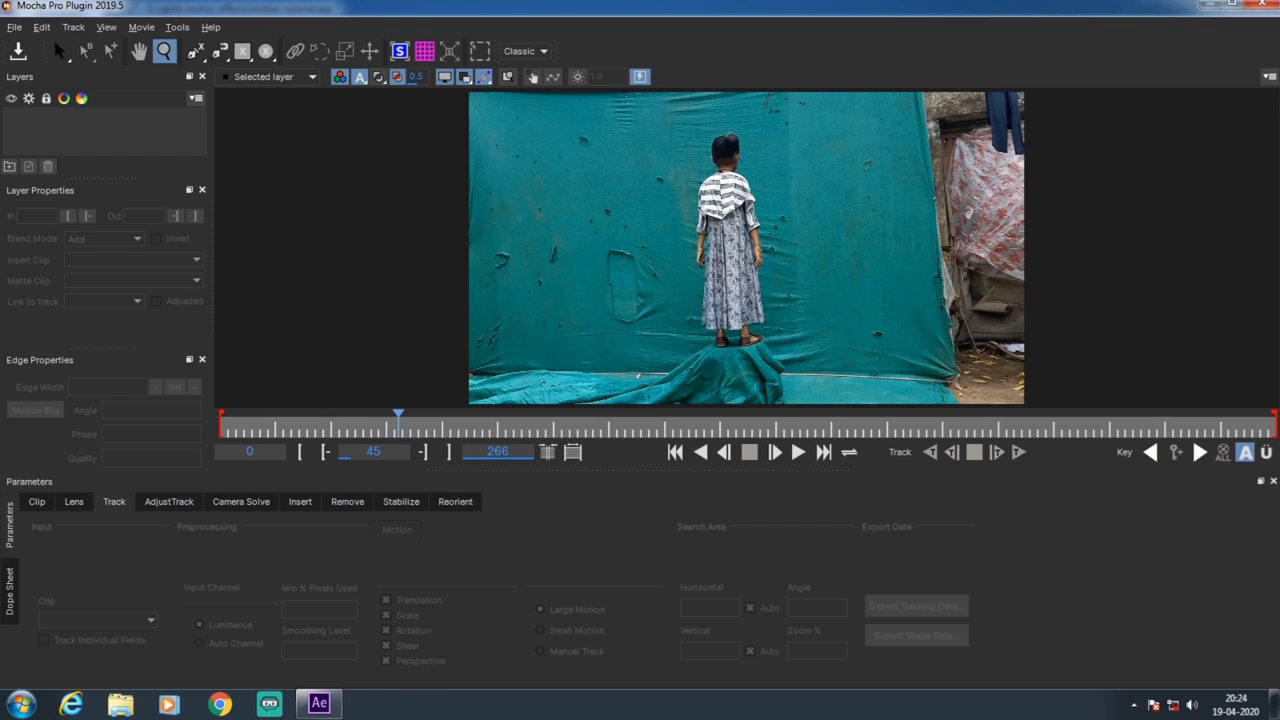
click(788, 330)
click(830, 282)
key(x)
drag(640, 250, 735, 256)
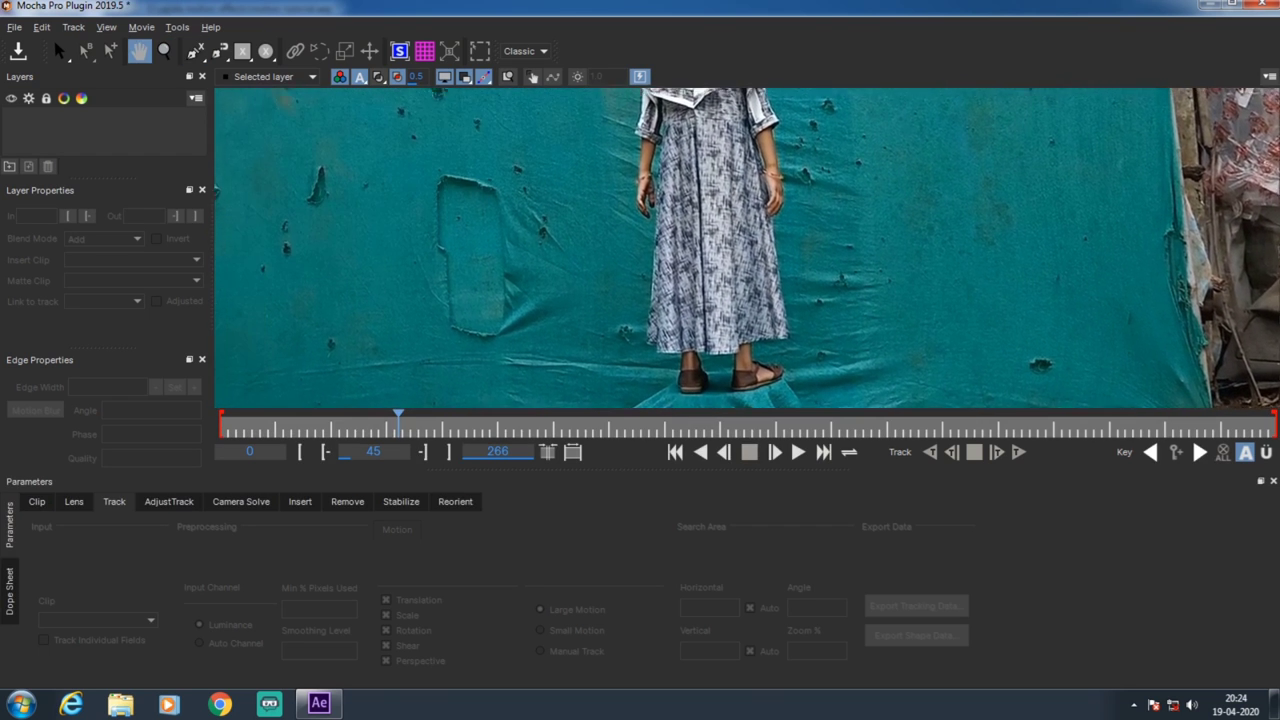
key(ctrl+l)
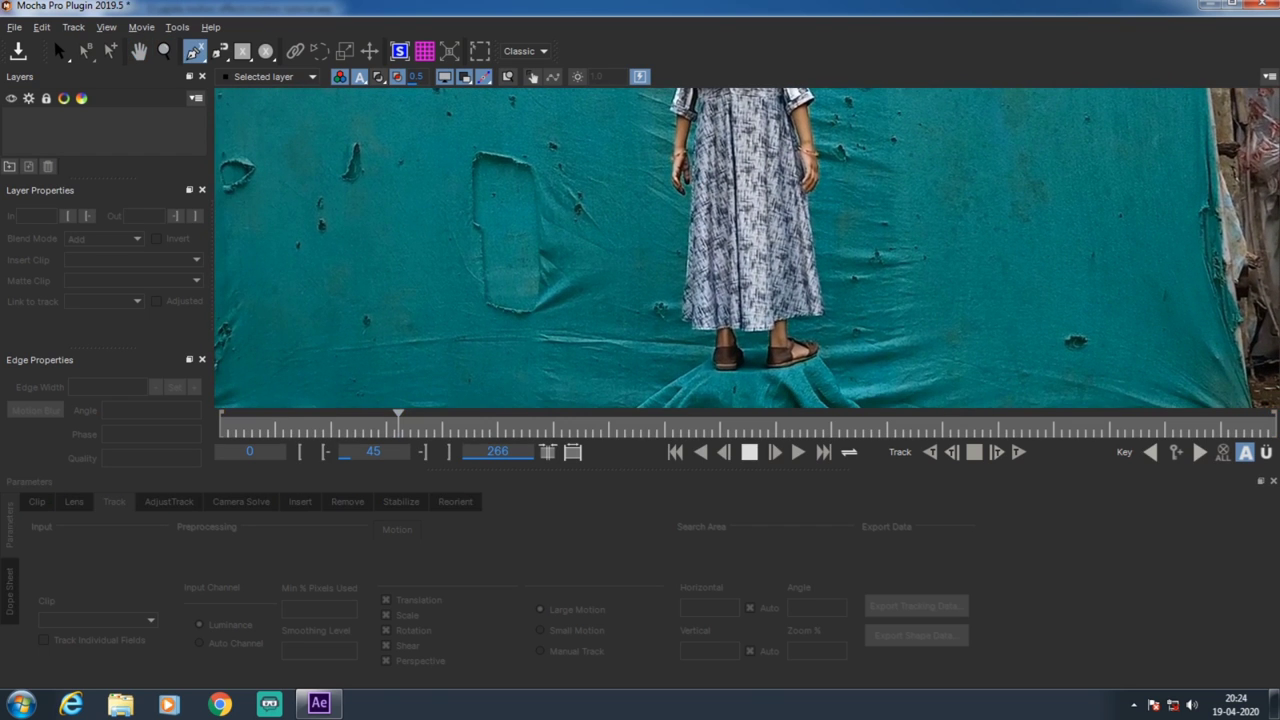
Draw a spline shape around both sandals and up the girl, then nudge one point.
click(852, 335)
click(835, 384)
click(818, 361)
click(797, 368)
click(807, 397)
click(737, 385)
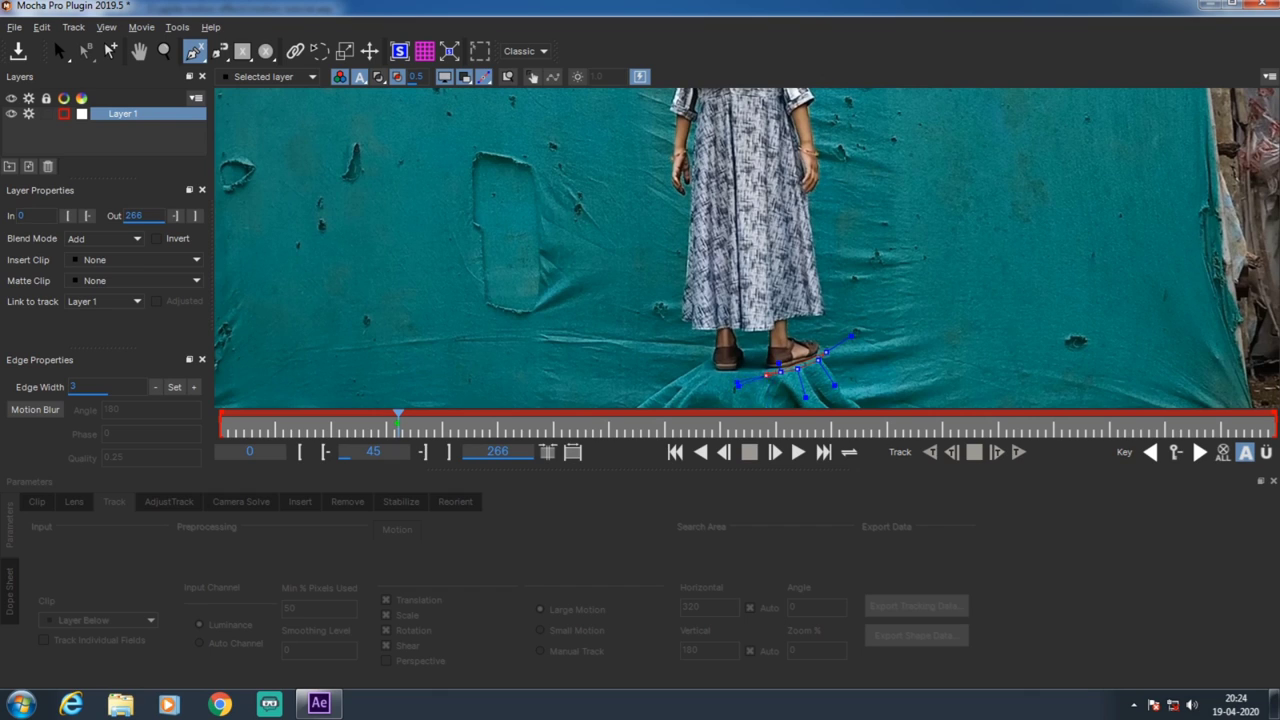
click(722, 375)
click(709, 375)
click(683, 366)
click(684, 327)
click(677, 298)
click(706, 304)
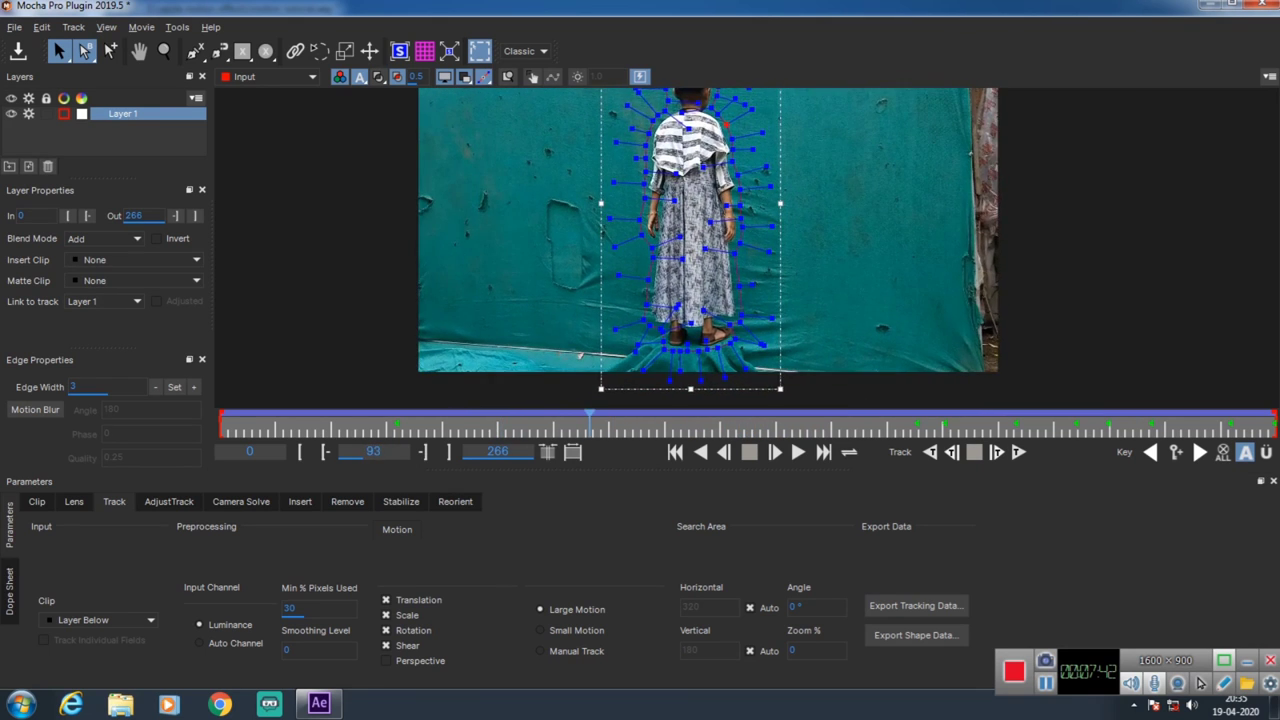
drag(730, 326, 738, 328)
Track the shape forward through the clip and go back to frame 1.
key(t)
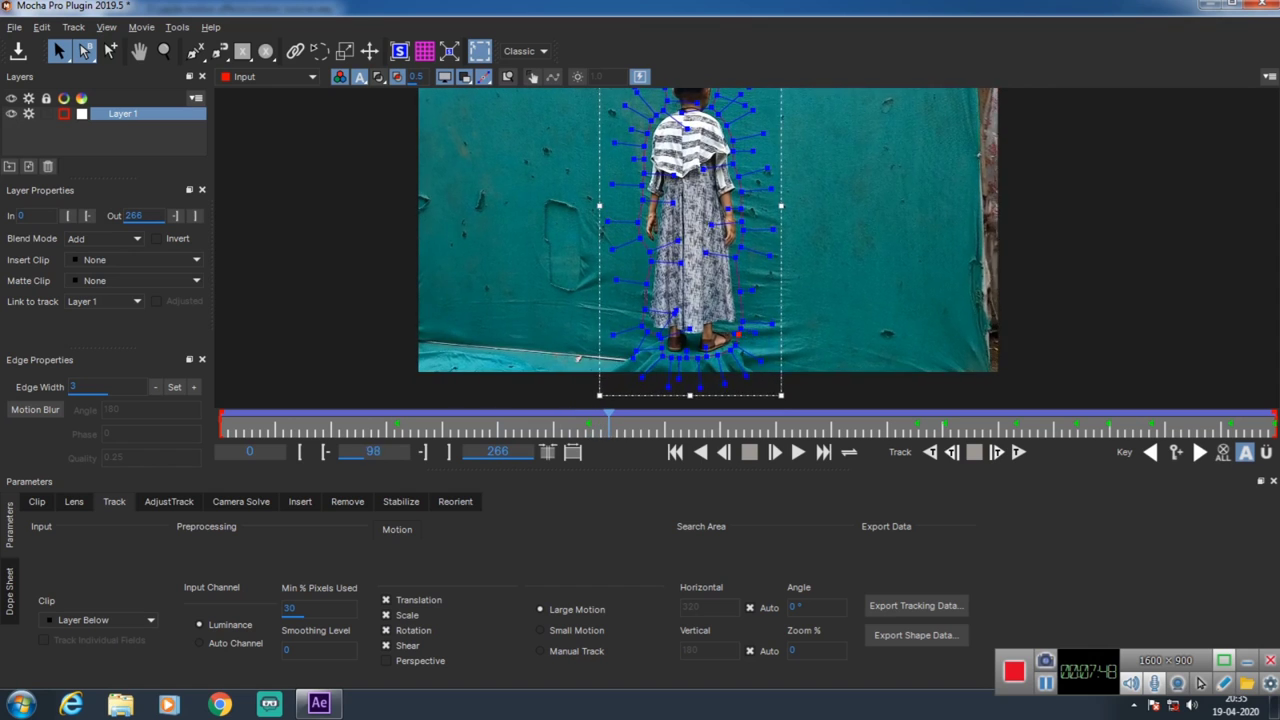
key(Home)
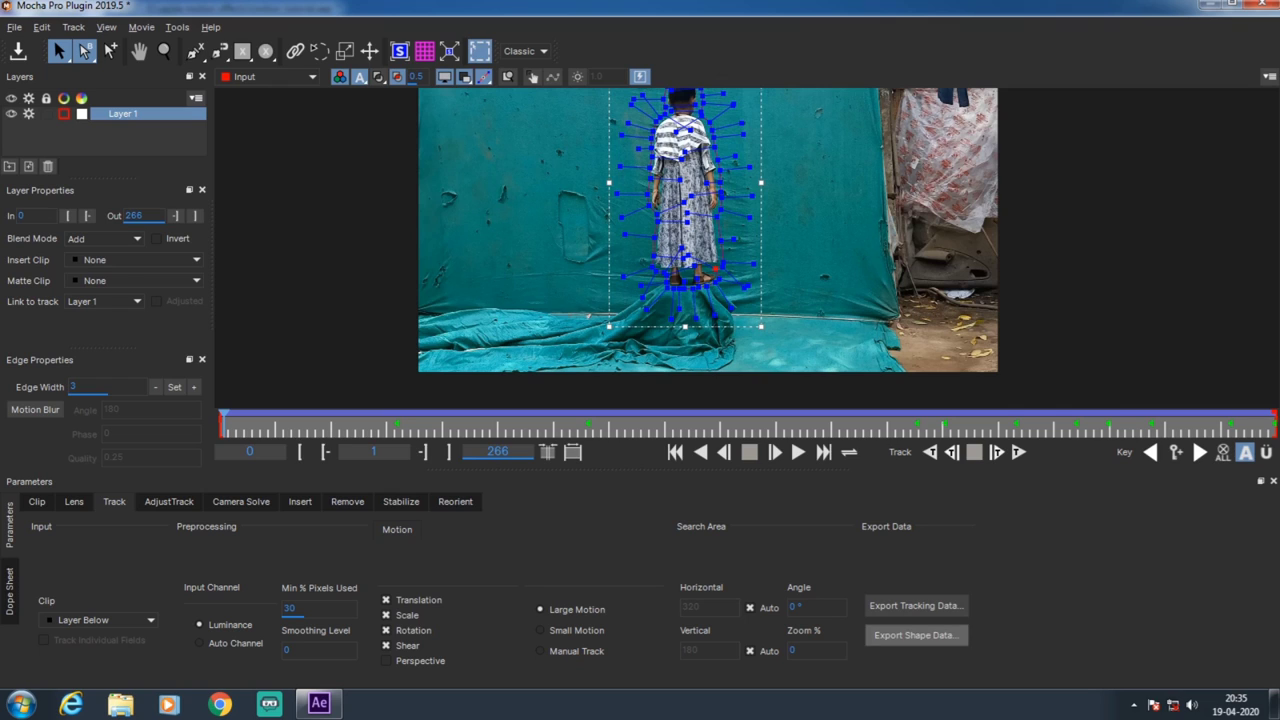
click(916, 635)
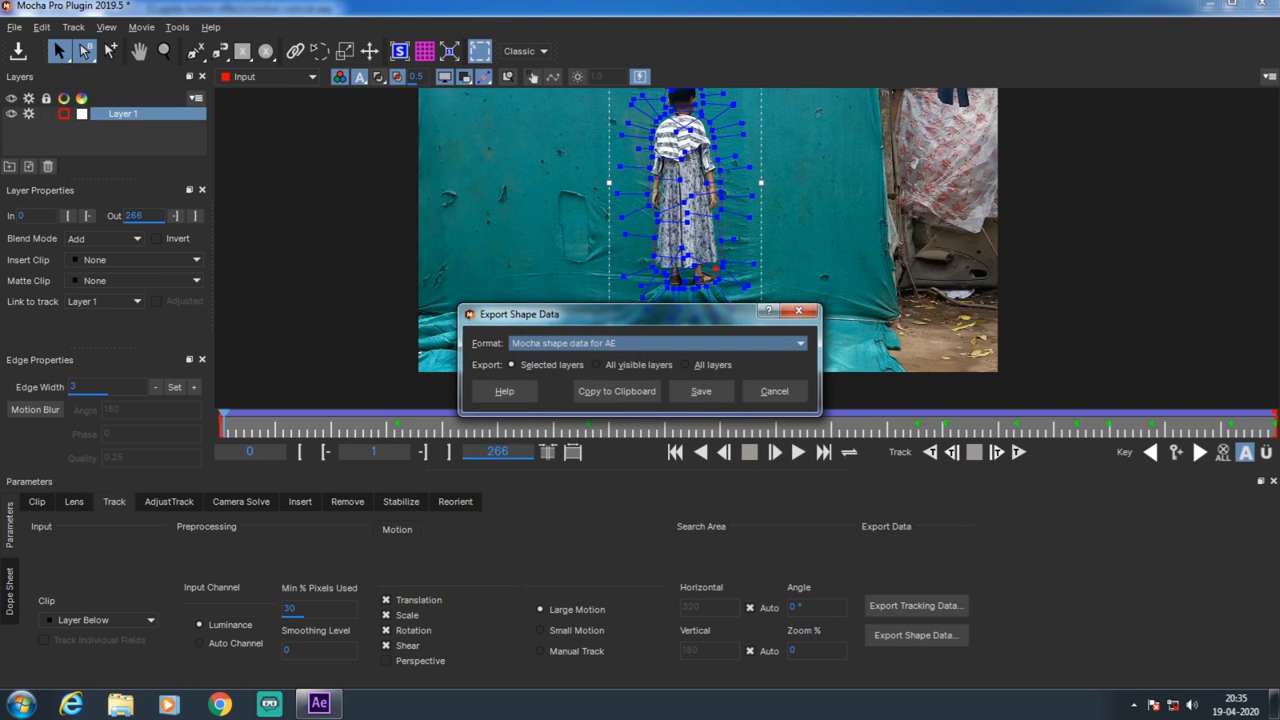
Copy the shape to the clipboard as 'Mocha shape data for AE' and close Mocha.
click(658, 343)
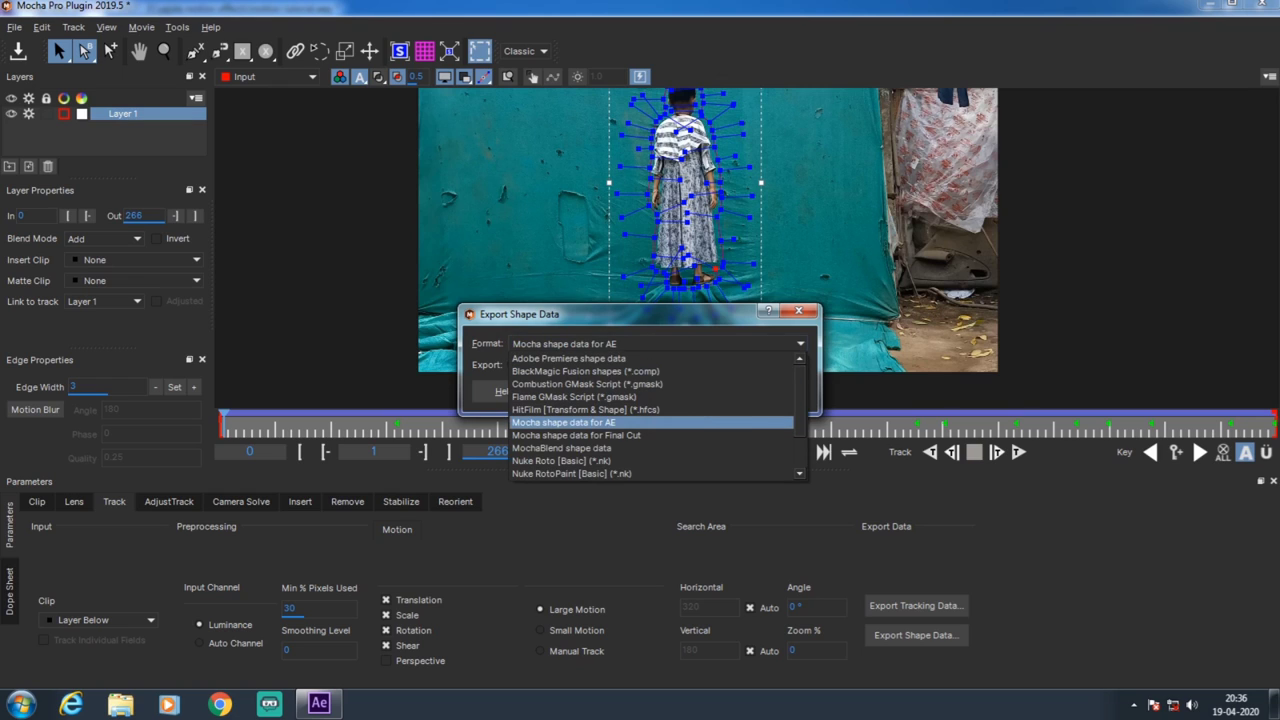
click(563, 422)
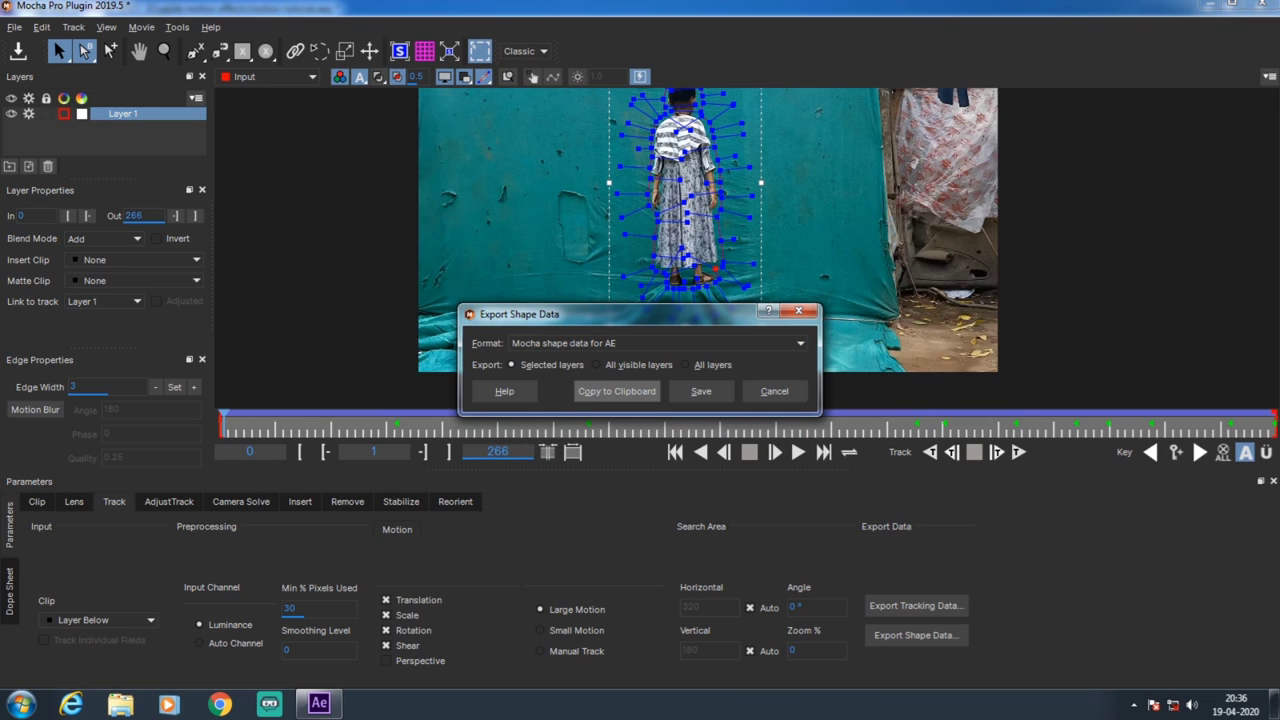
click(616, 391)
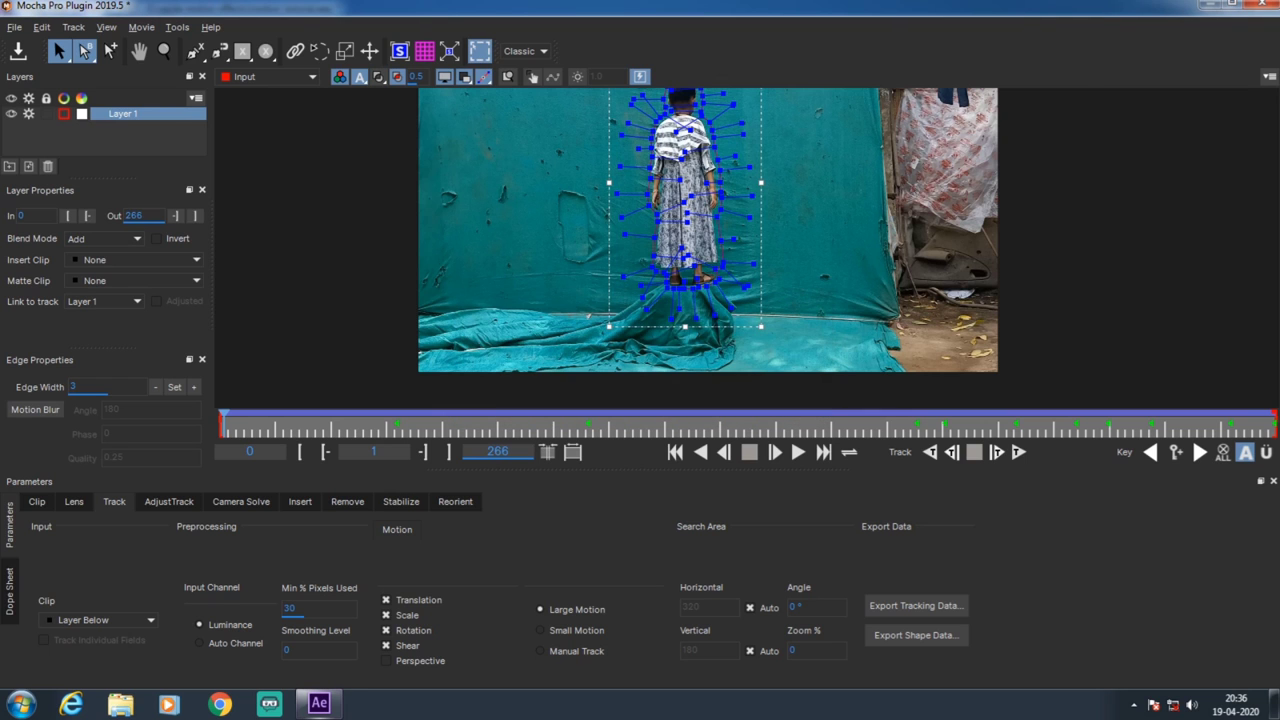
click(1257, 5)
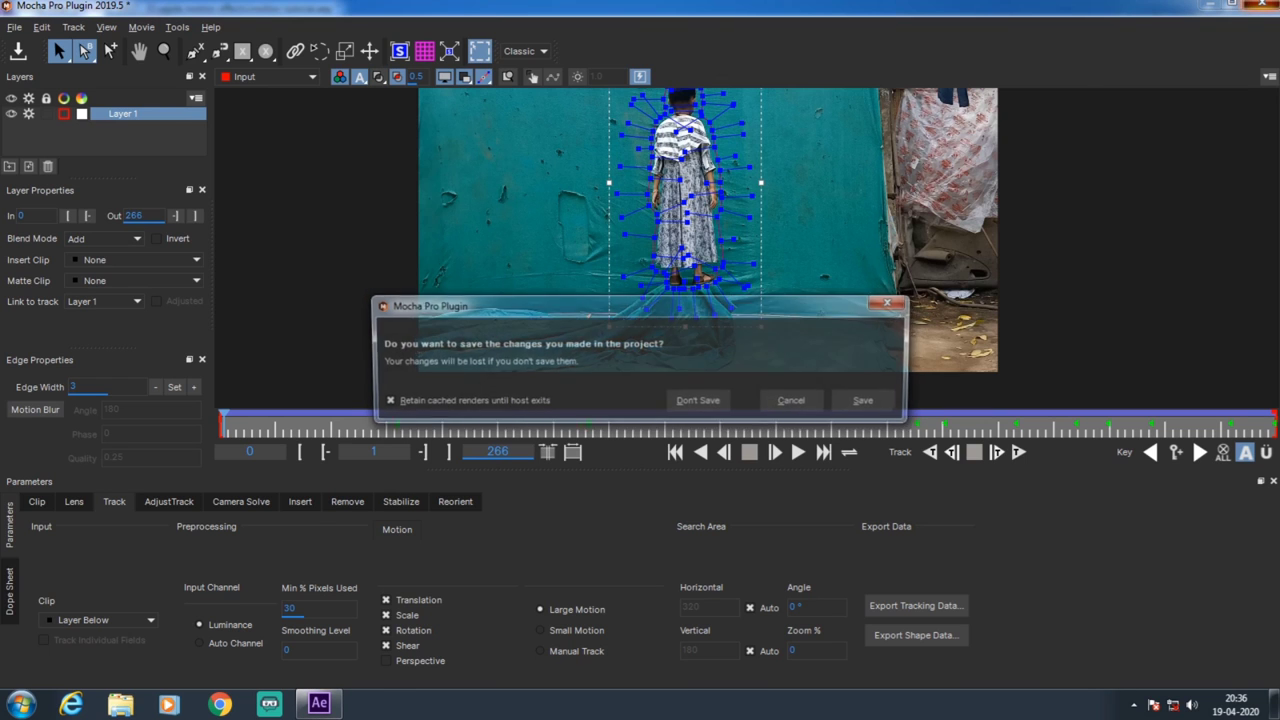
Save the Mocha changes, return to frame one, collapse the layer's effects, and fit the viewer.
click(869, 401)
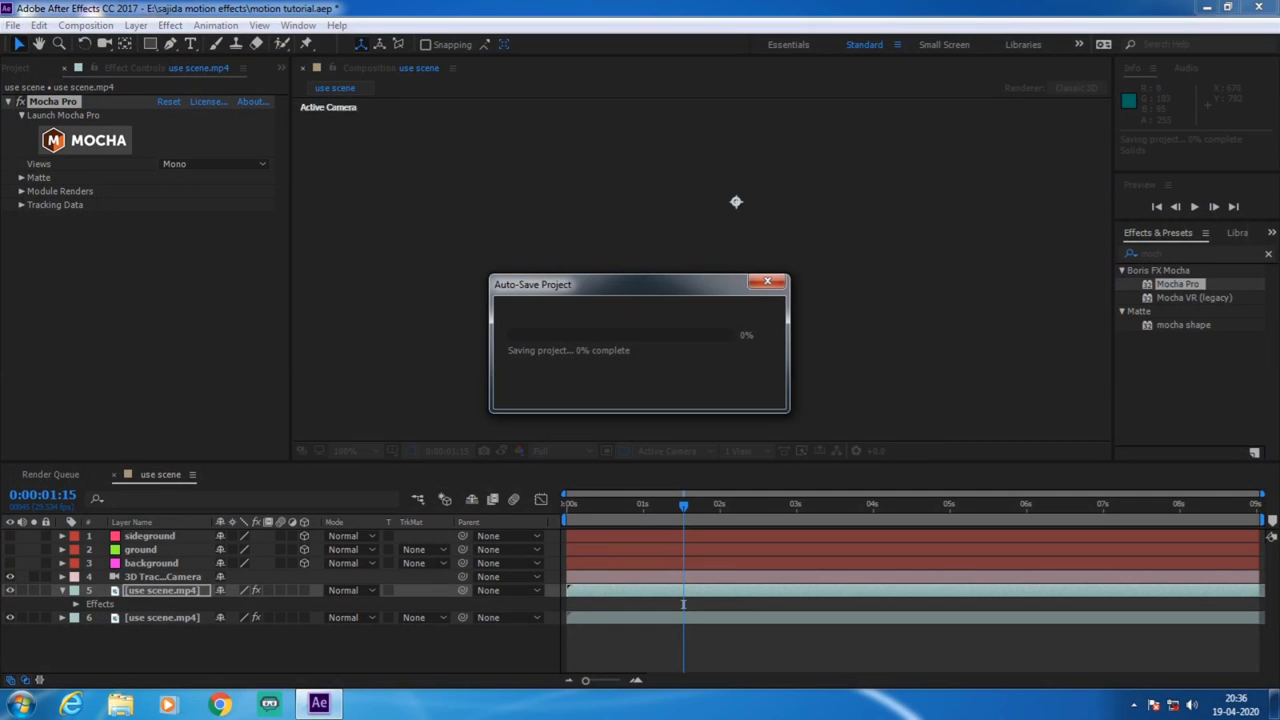
key(Home)
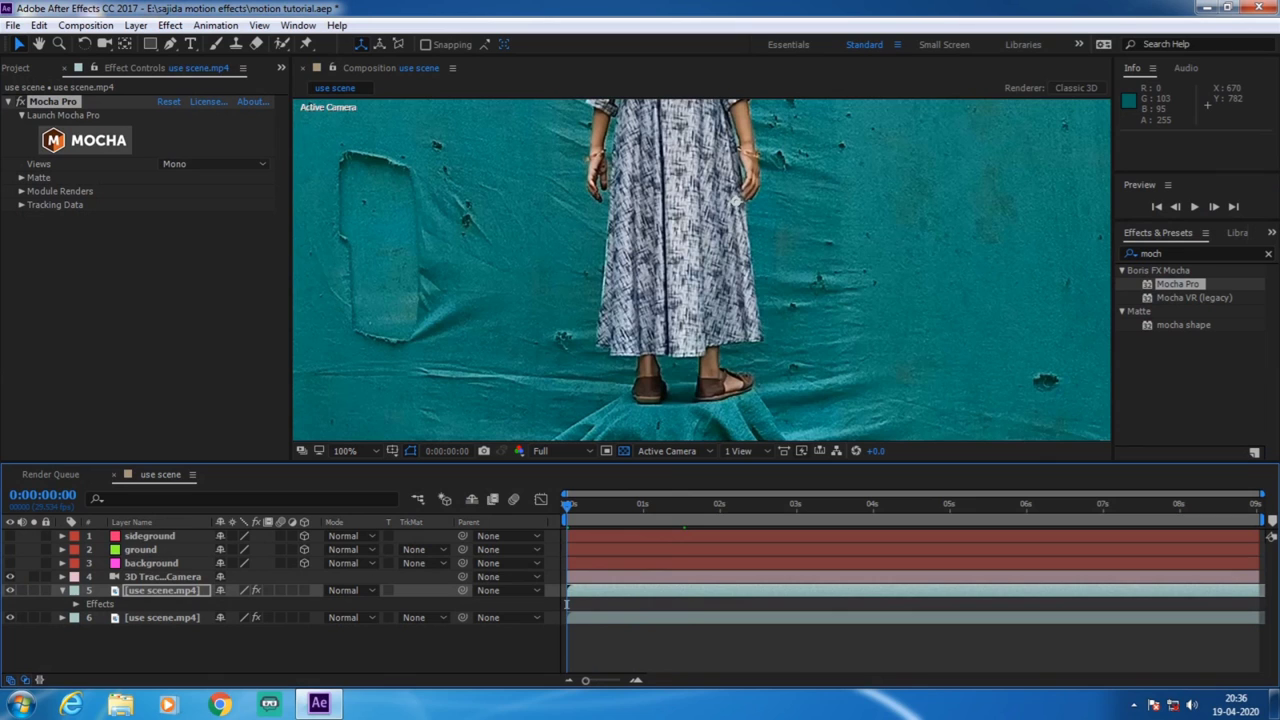
key(e)
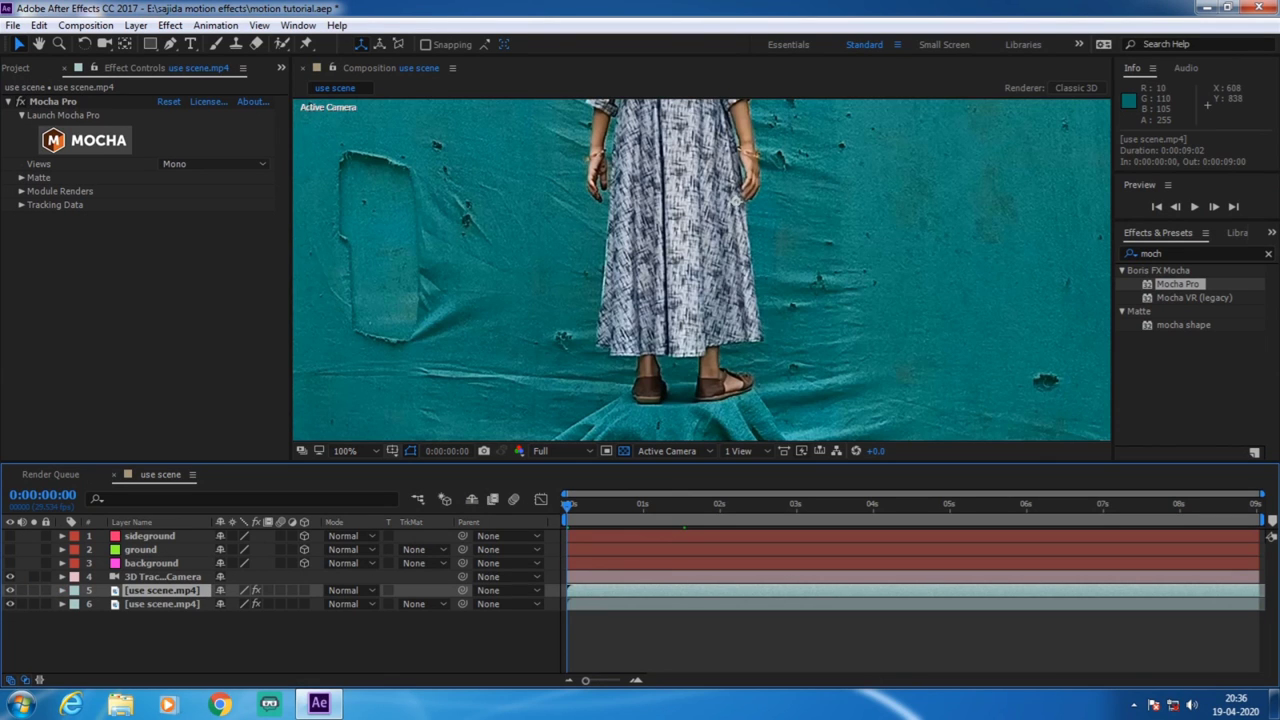
click(348, 450)
click(360, 177)
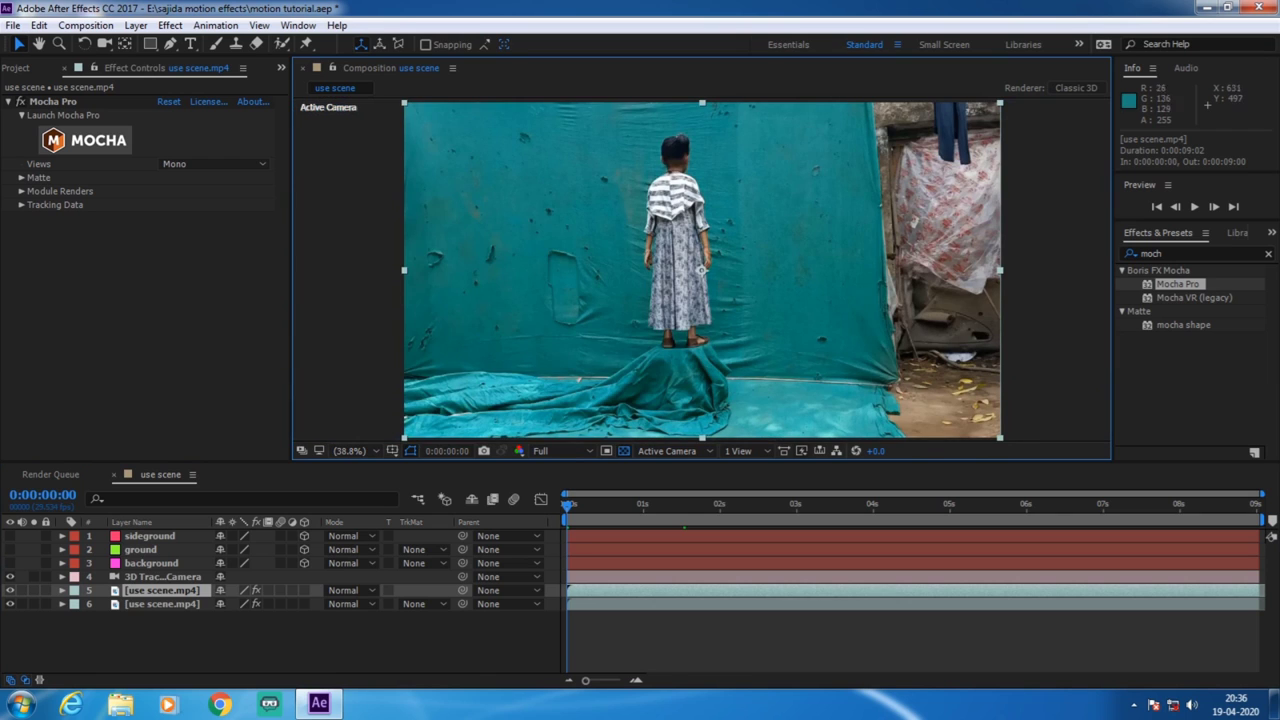
click(38, 25)
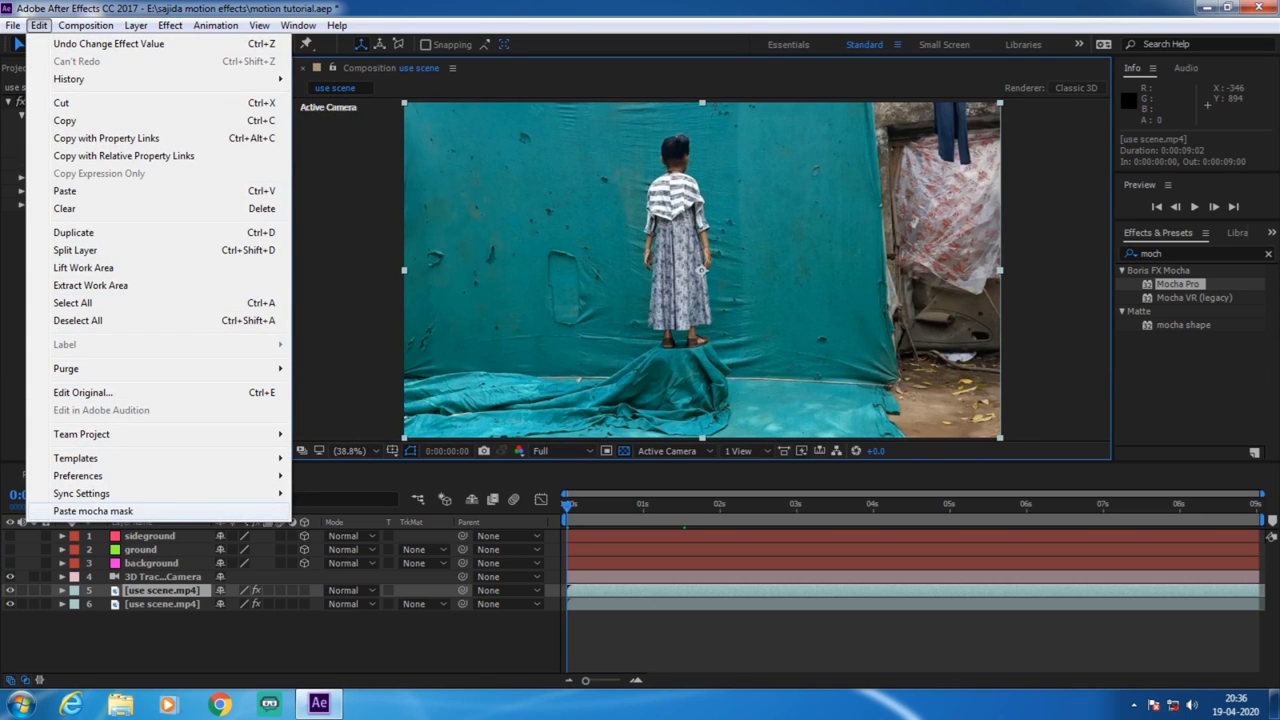
Paste the Mocha mask onto use scene.mp4, solo the layer, and open the Effect menu.
click(93, 511)
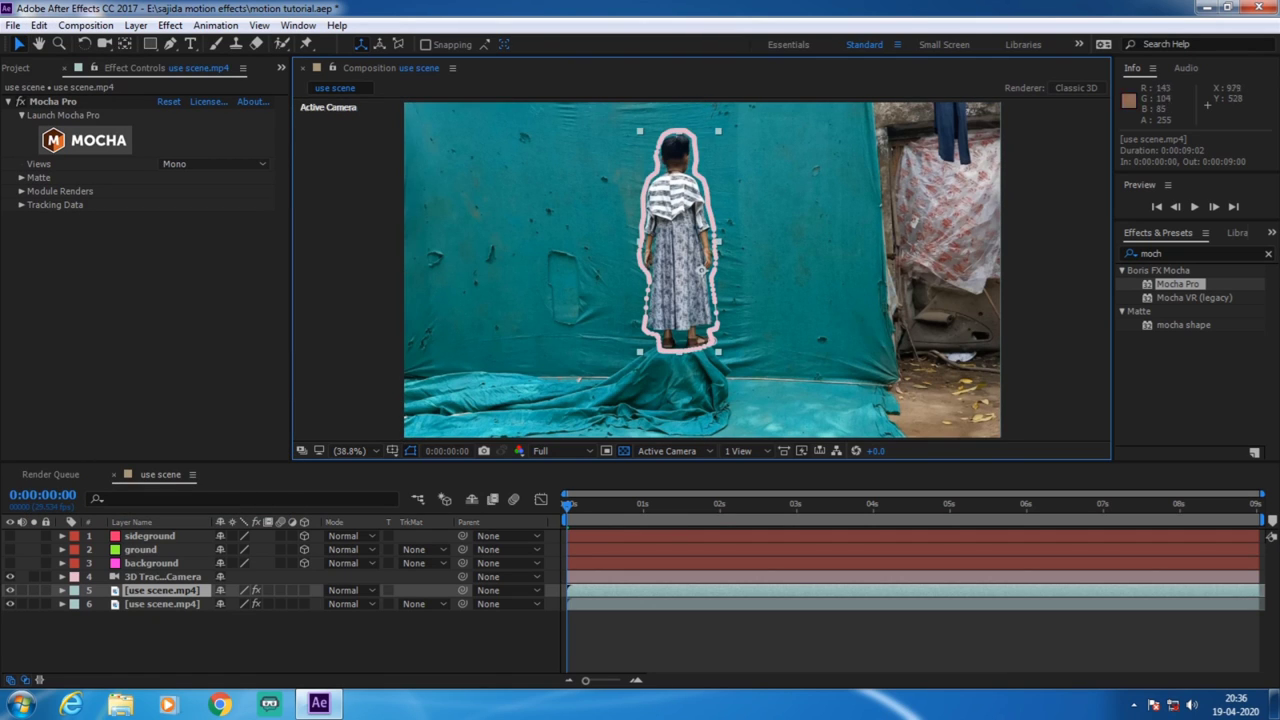
click(160, 590)
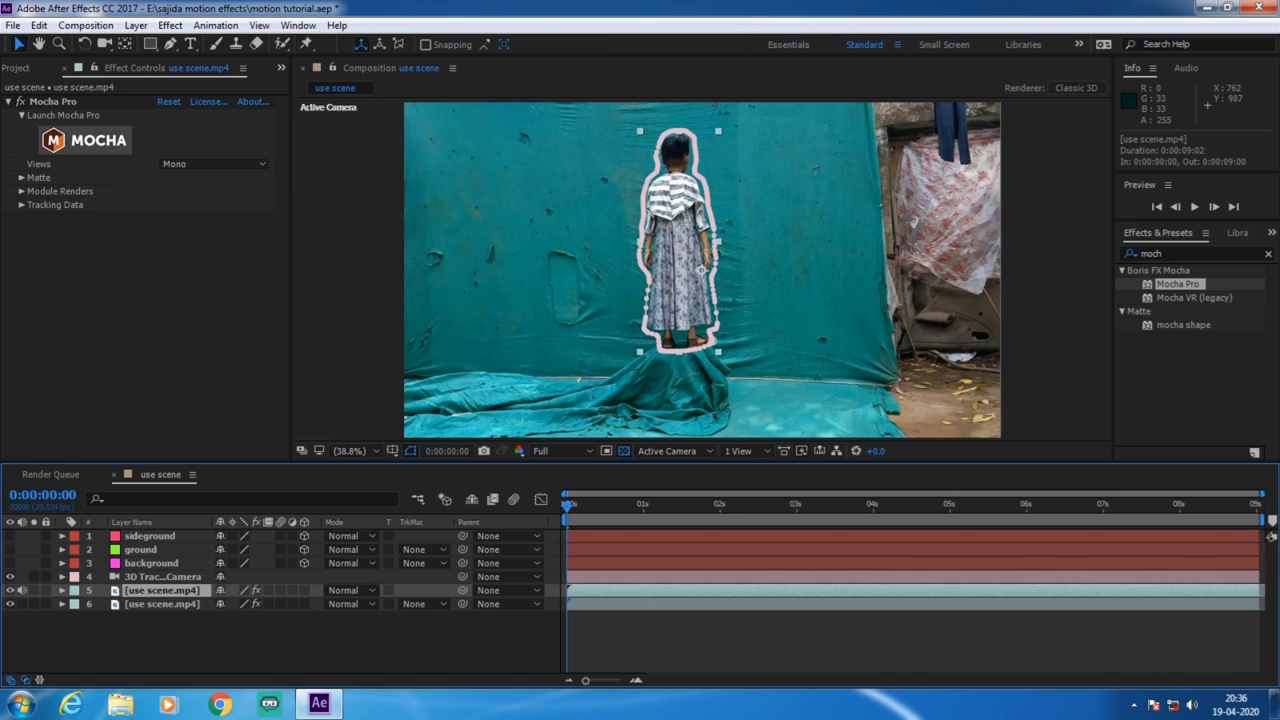
click(34, 590)
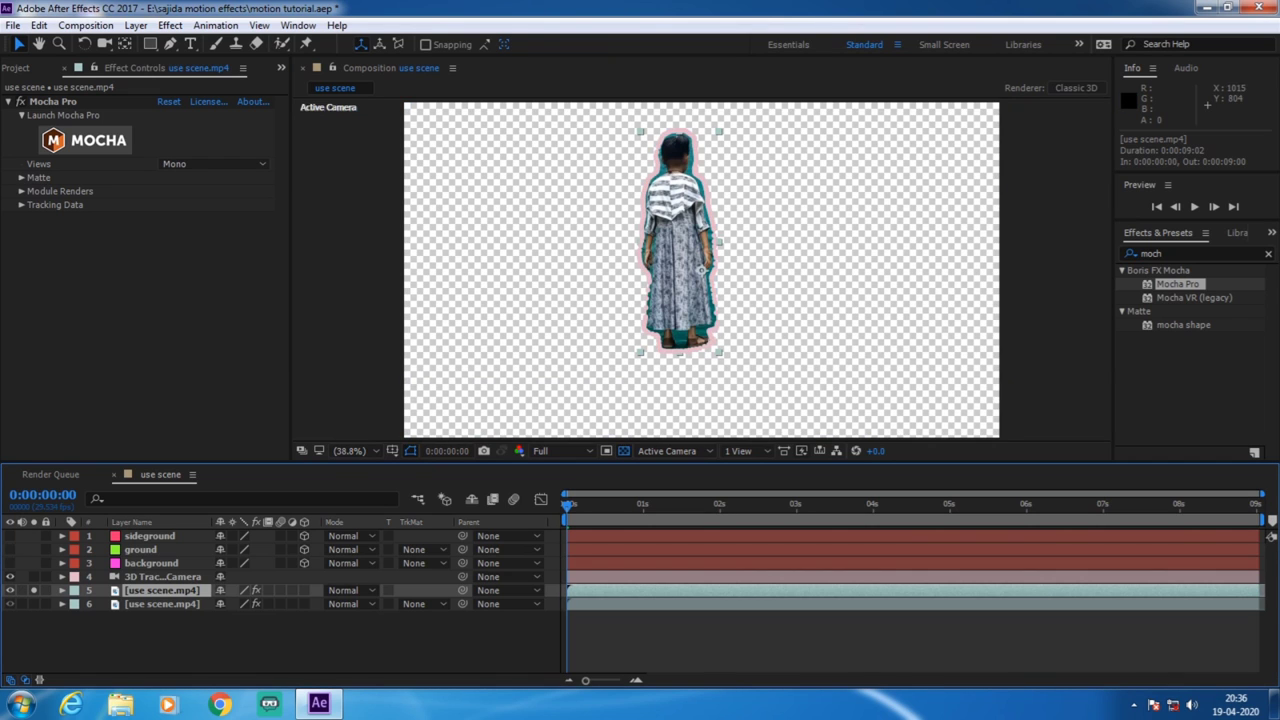
click(170, 25)
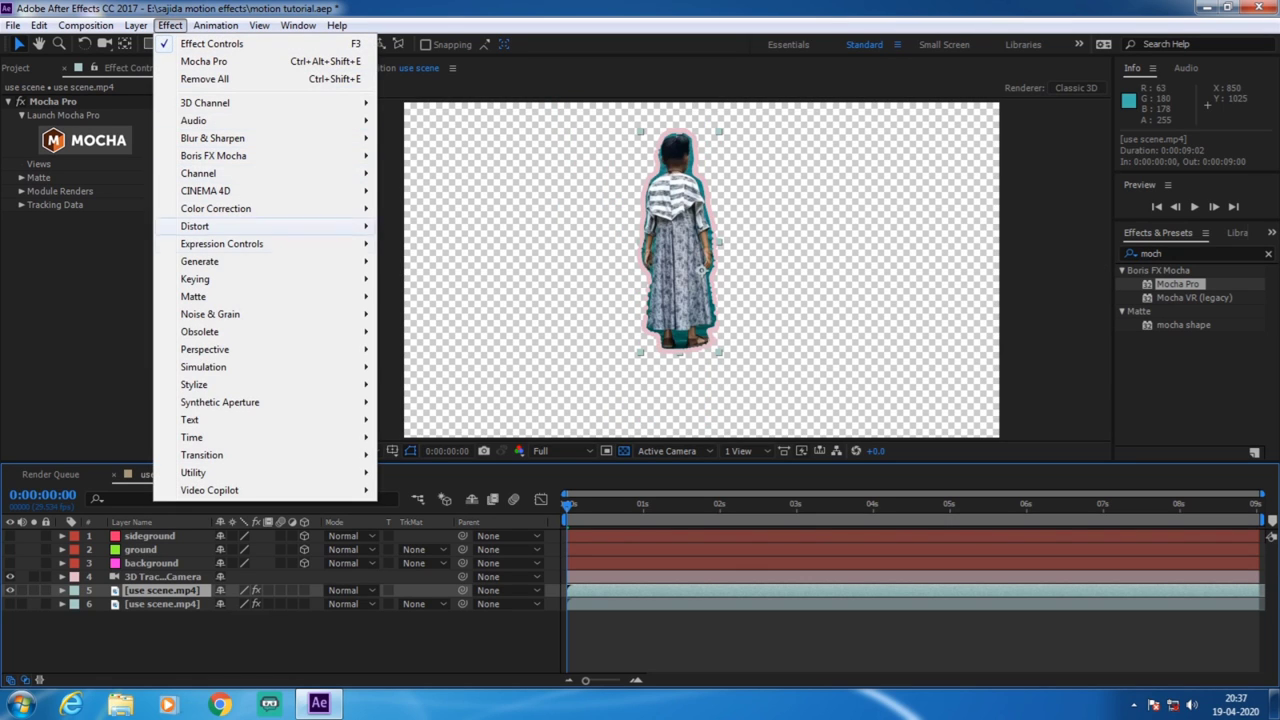
Apply Keylight (1.2), sample the teal fringe as Screen Colour, and preview the keyed girl.
mouse_move(300, 279)
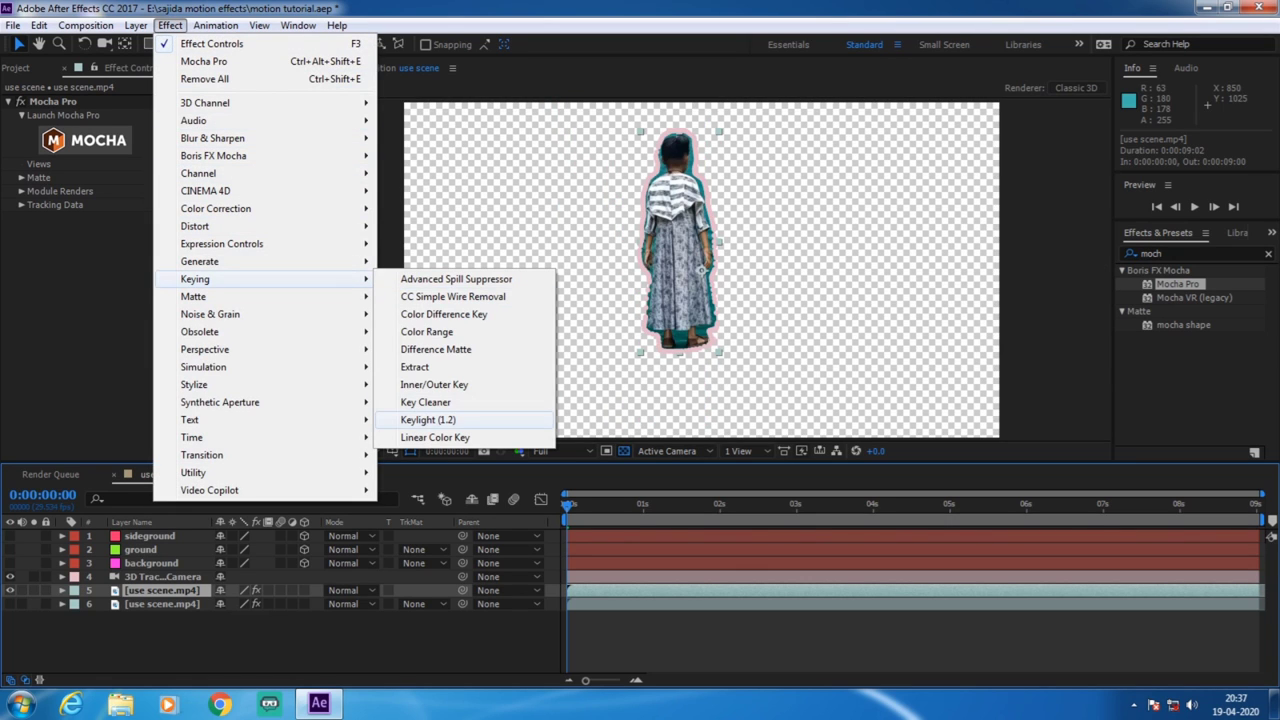
click(428, 420)
click(186, 289)
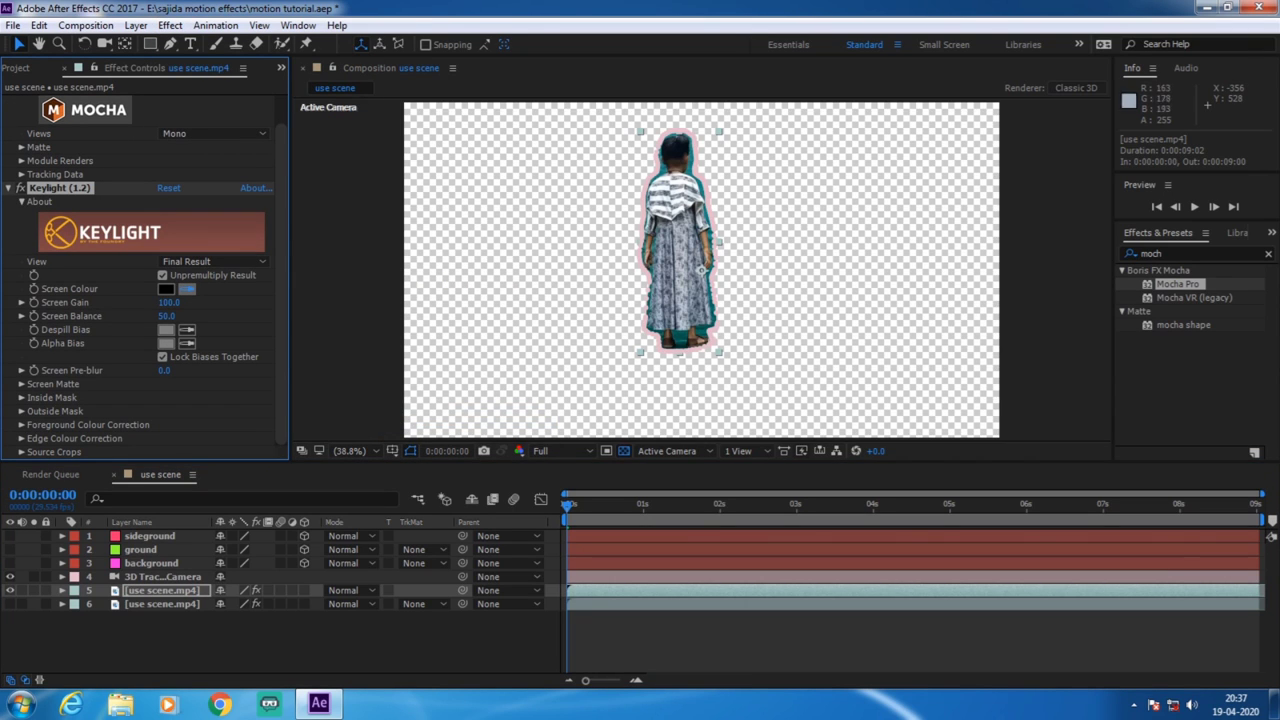
click(701, 270)
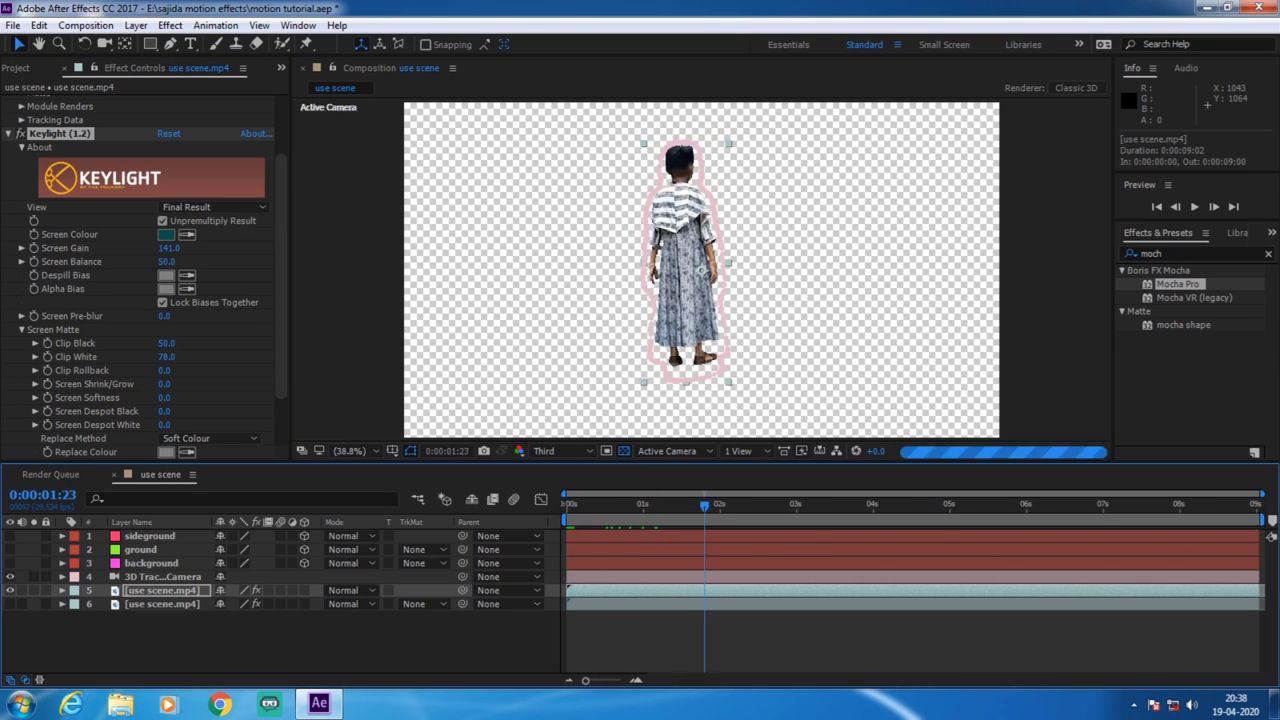
key(space)
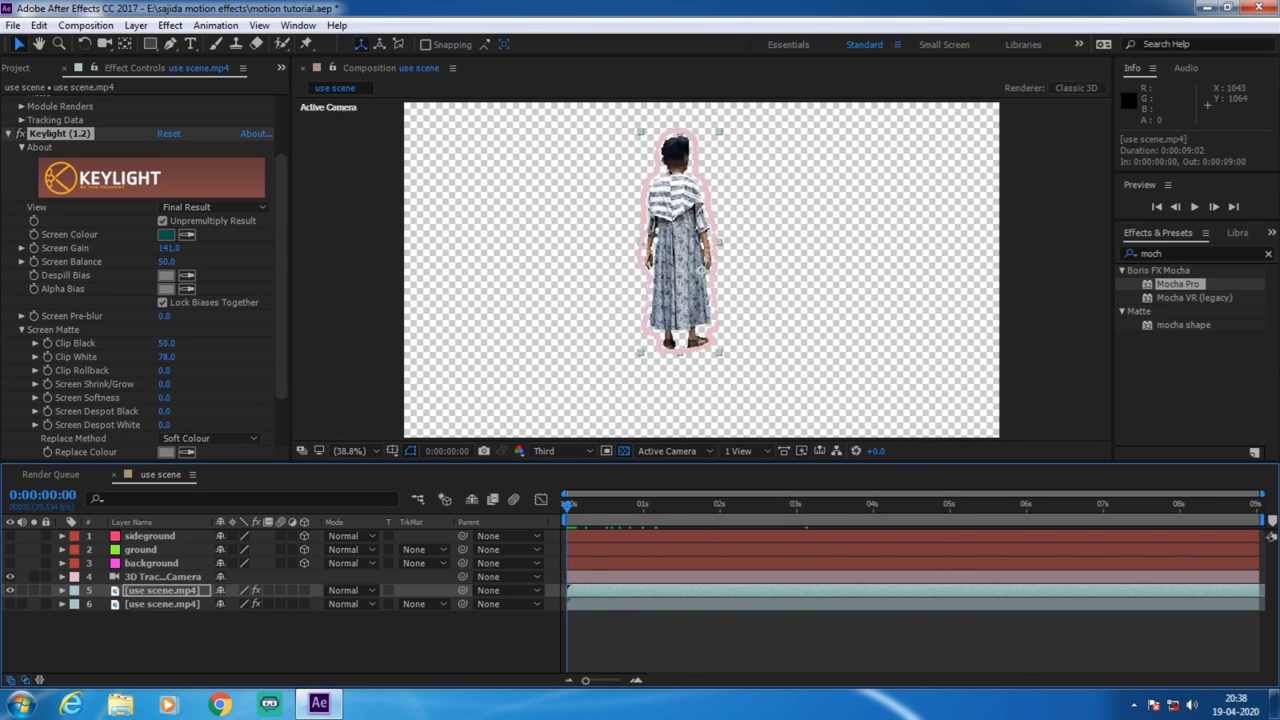
key(space)
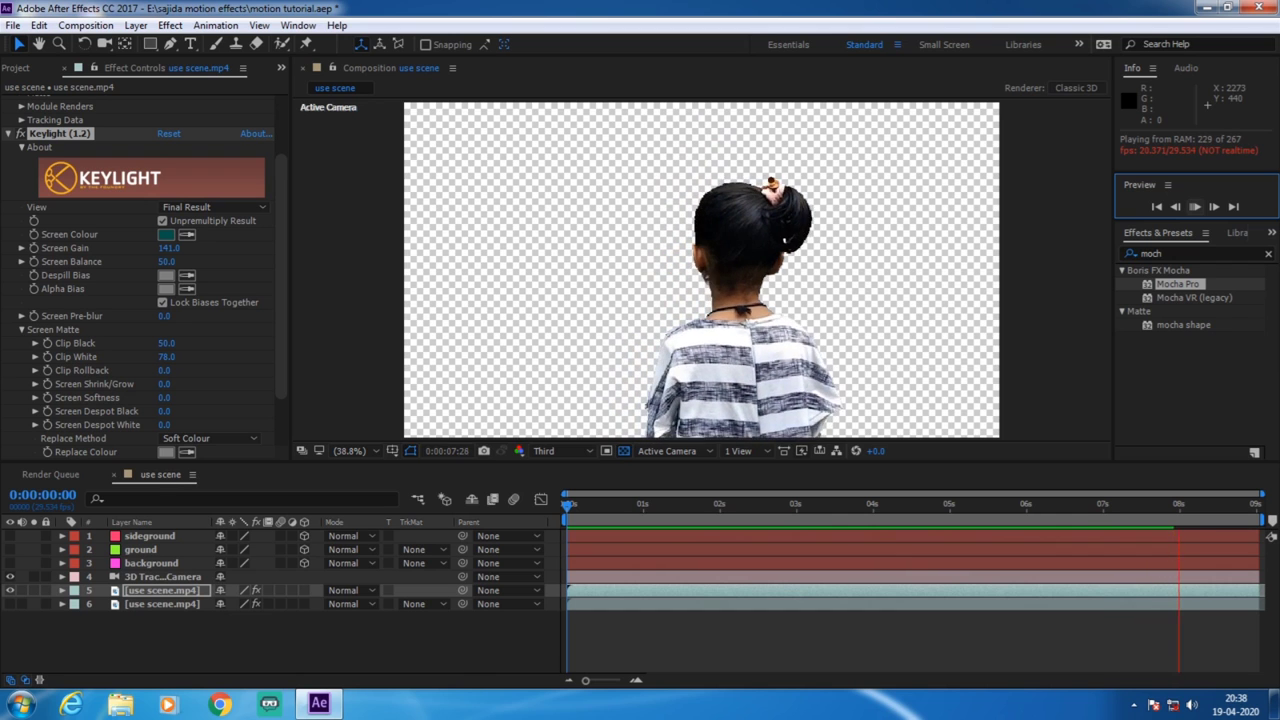
Switch to the desktop and refresh it twice.
key(super+d)
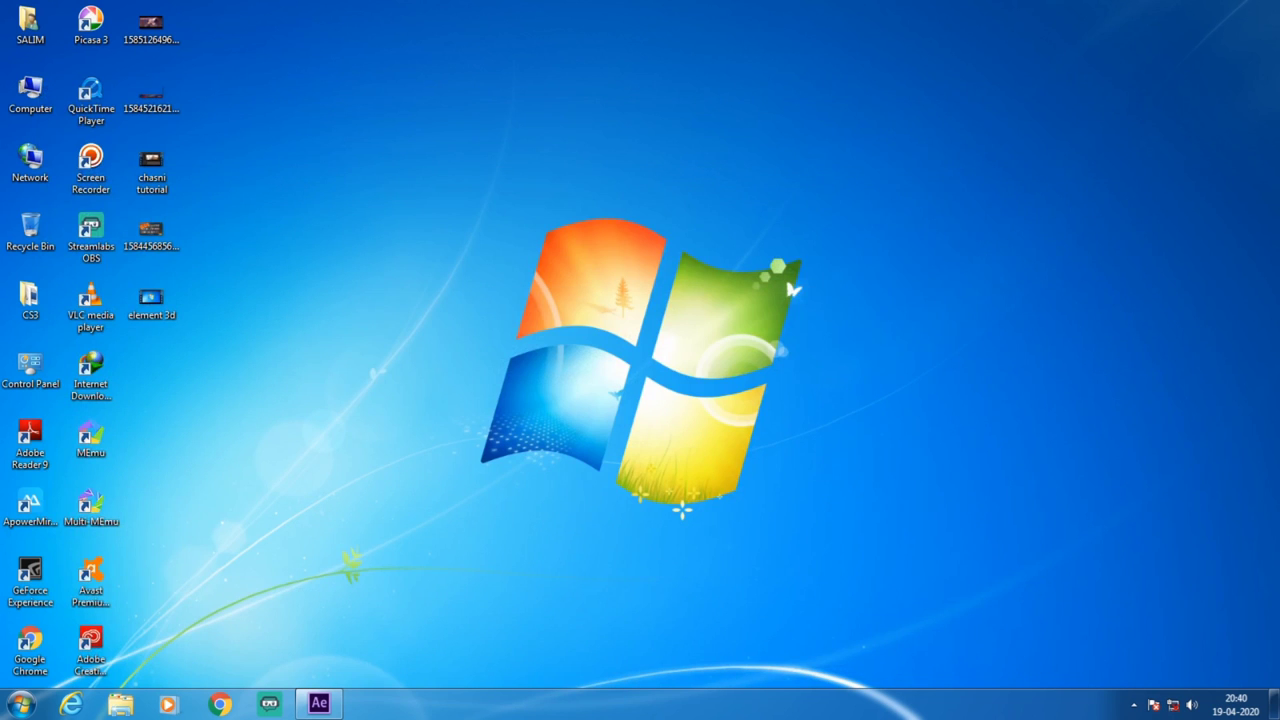
right_click(786, 158)
click(820, 200)
right_click(772, 147)
click(820, 193)
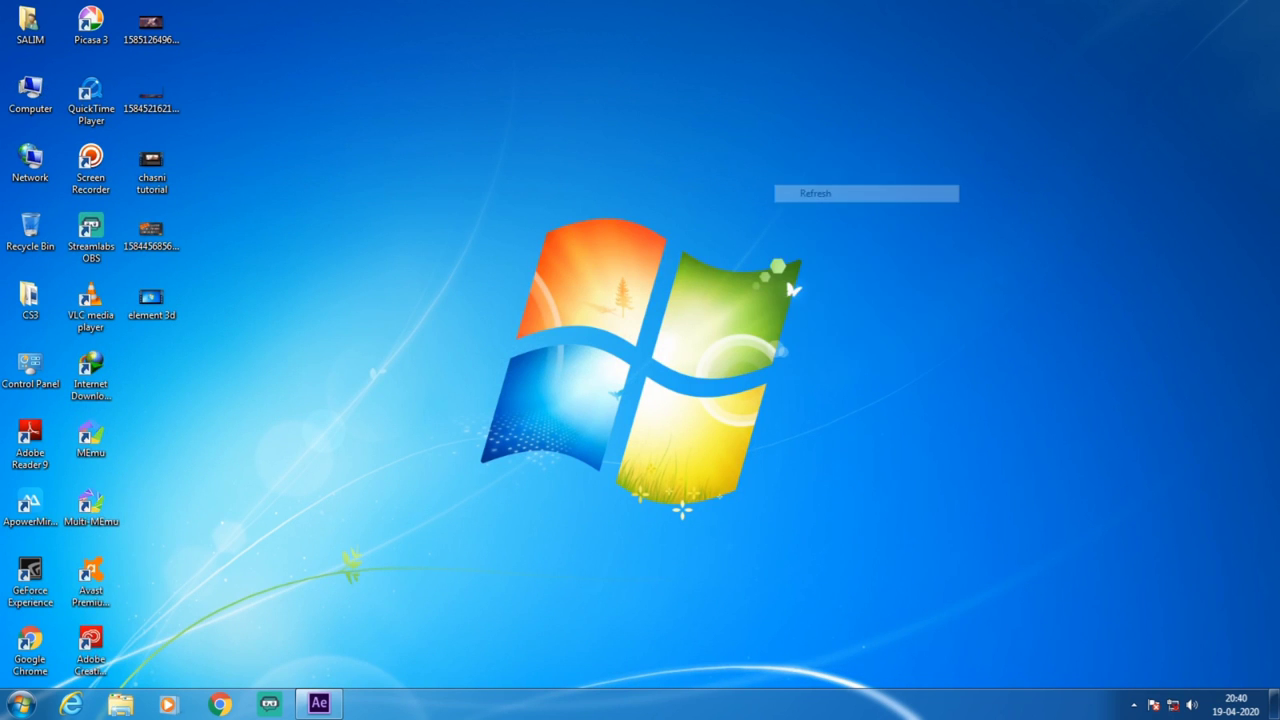
Browse to Downloads > Video > free foteges and videos and select woman-standing-on-the-cliff-1374064.
click(120, 704)
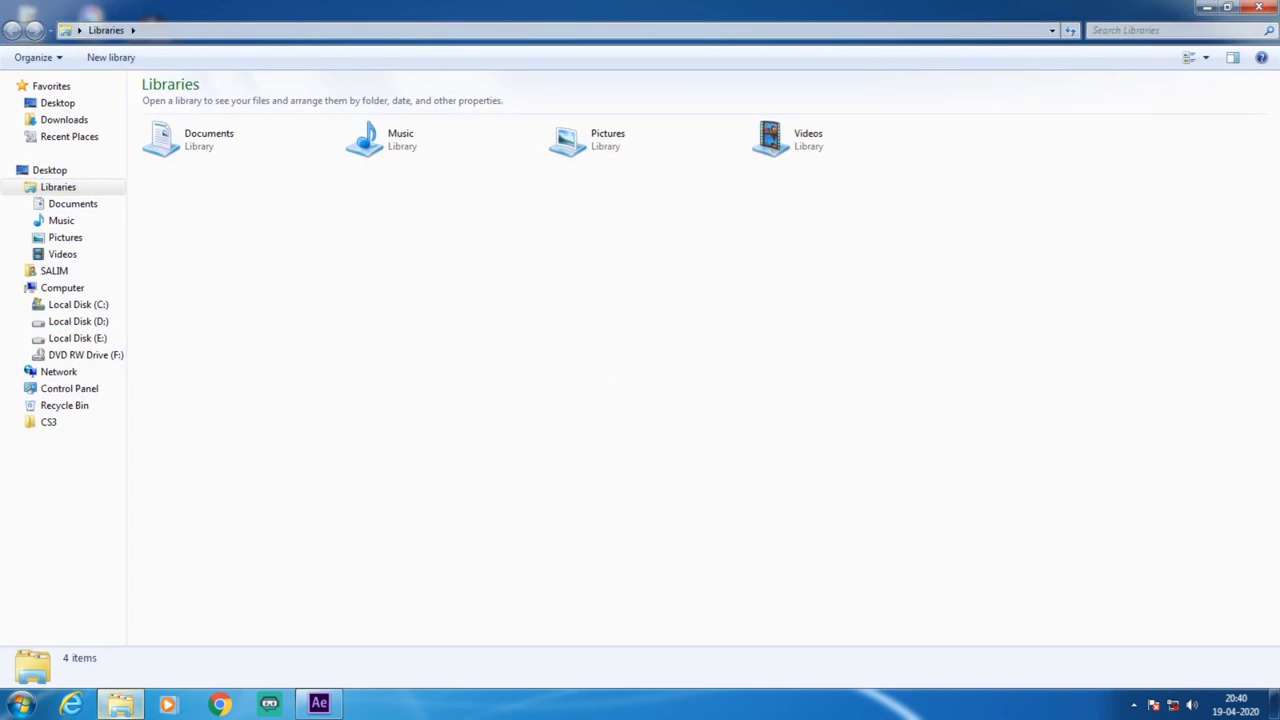
click(64, 119)
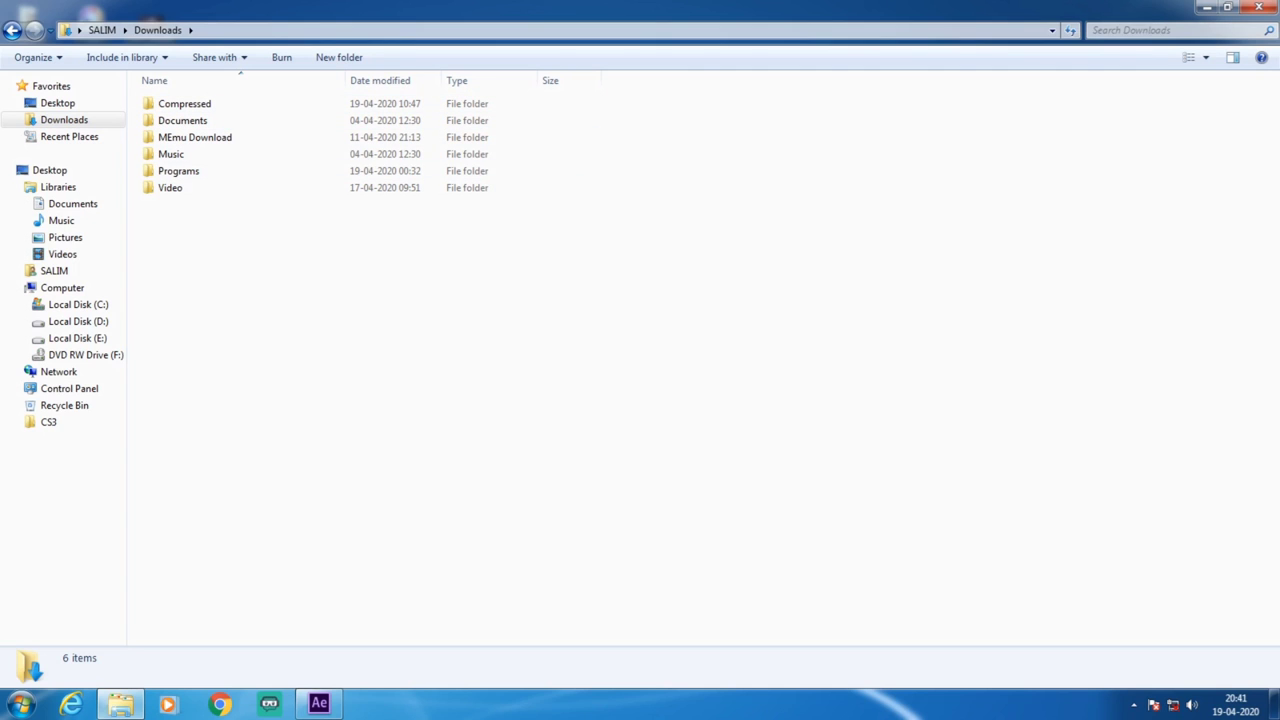
click(170, 187)
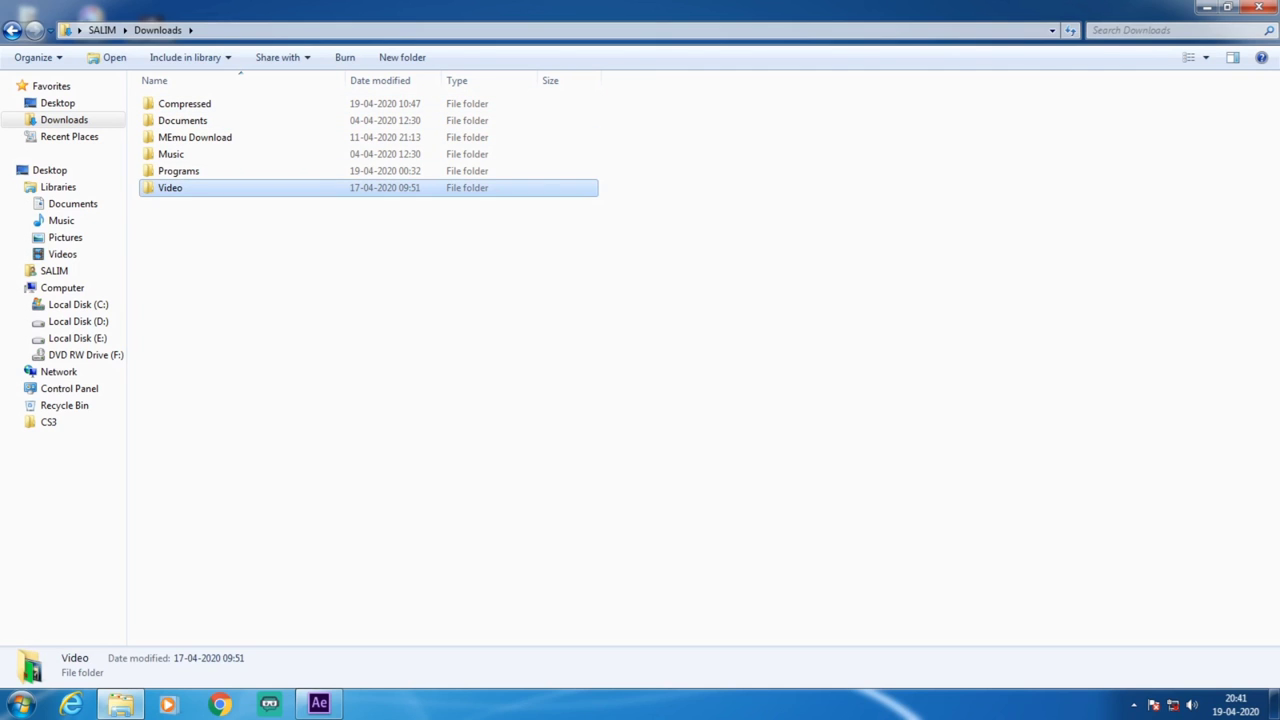
double_click(170, 187)
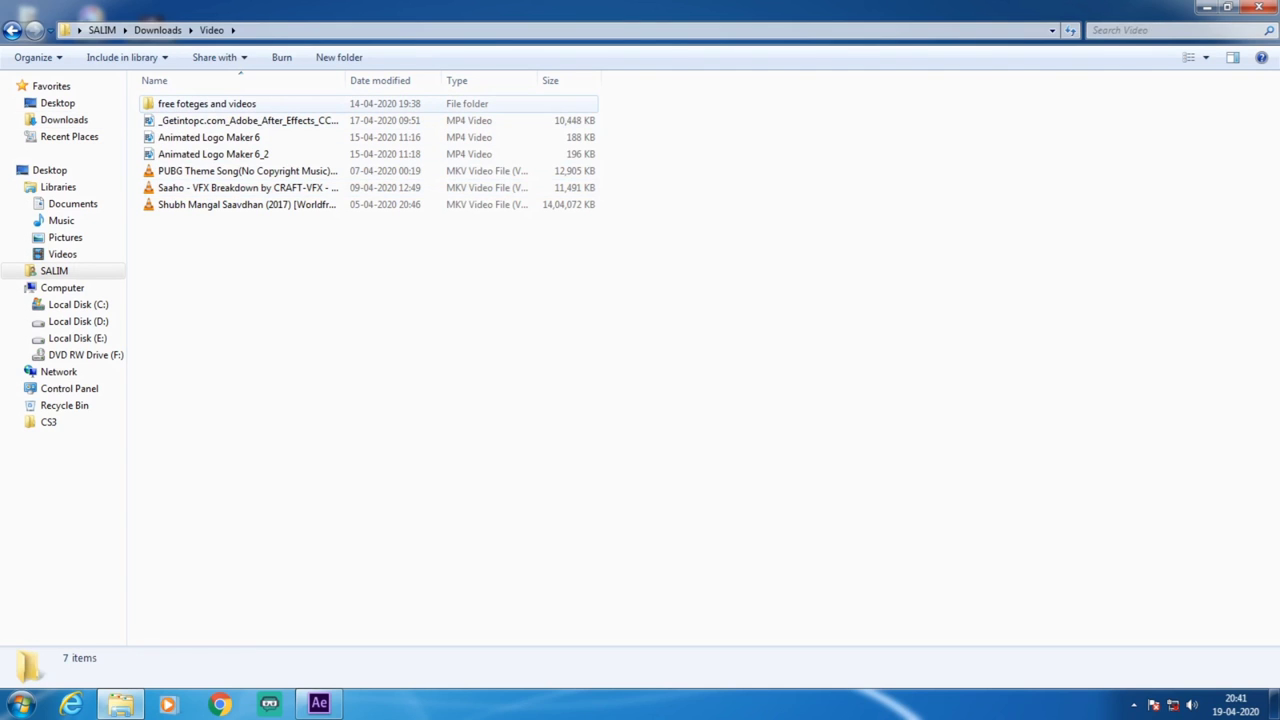
click(200, 104)
double_click(200, 104)
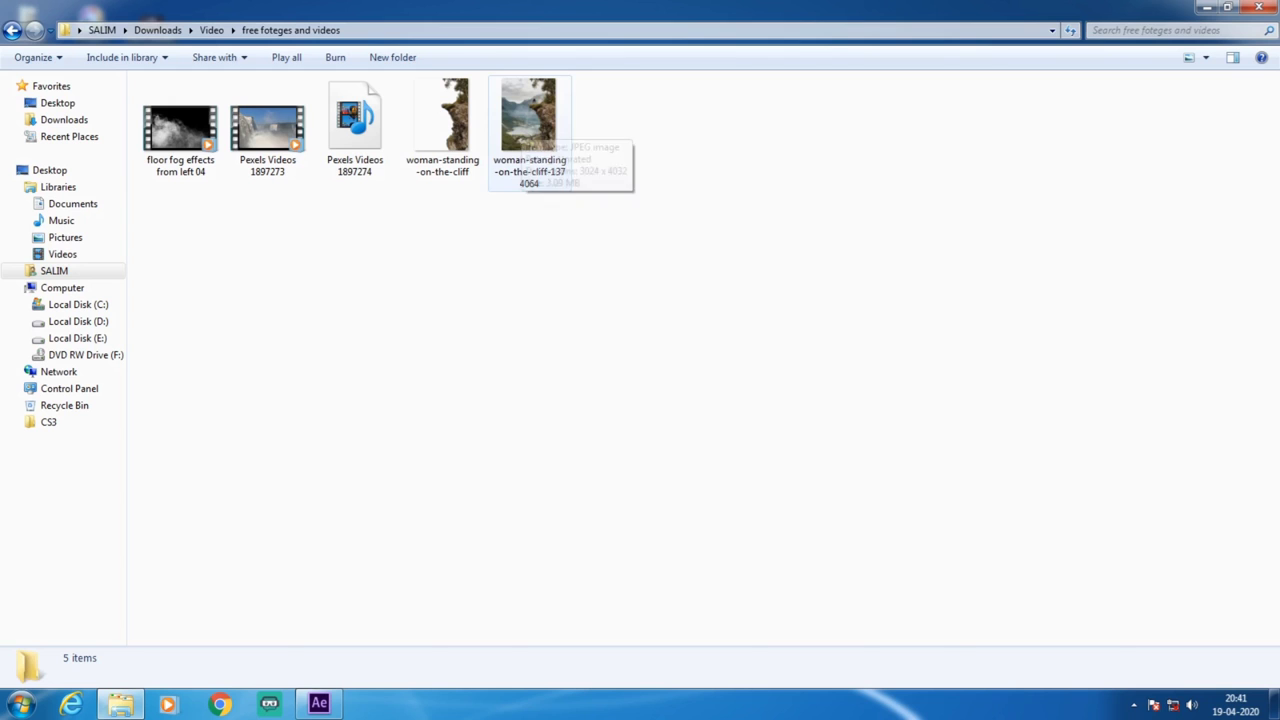
click(528, 125)
View the cliff photo in Photo Viewer, then advance to its cutout version.
key(Return)
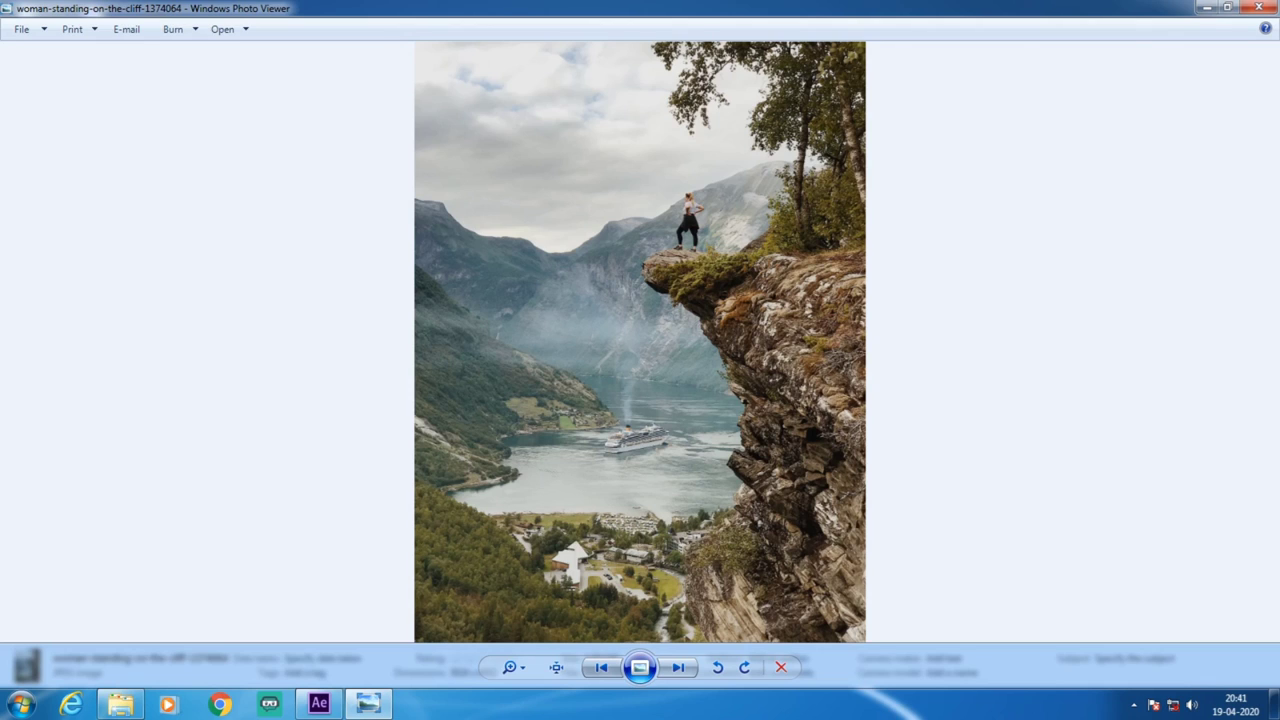
click(678, 667)
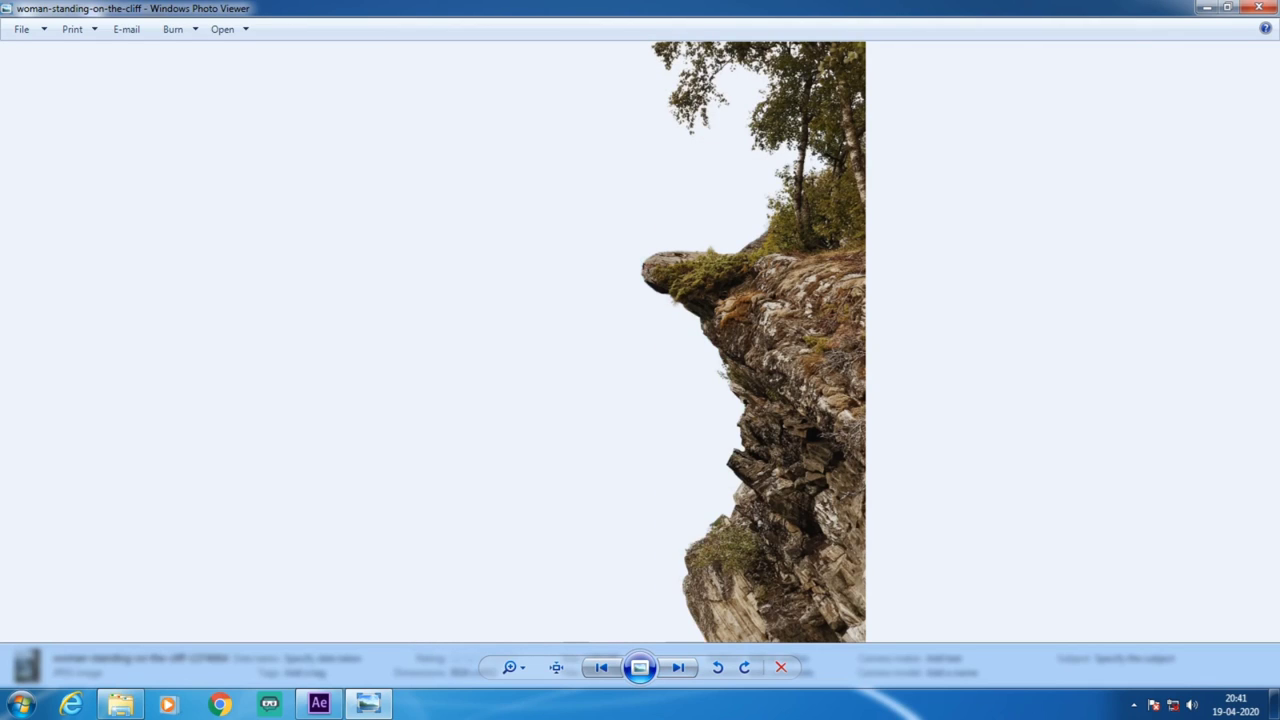
Play Pexels Videos 1897273 at lower volume, then drag Pexels Videos 1897274 toward After Effects.
key(alt+F4)
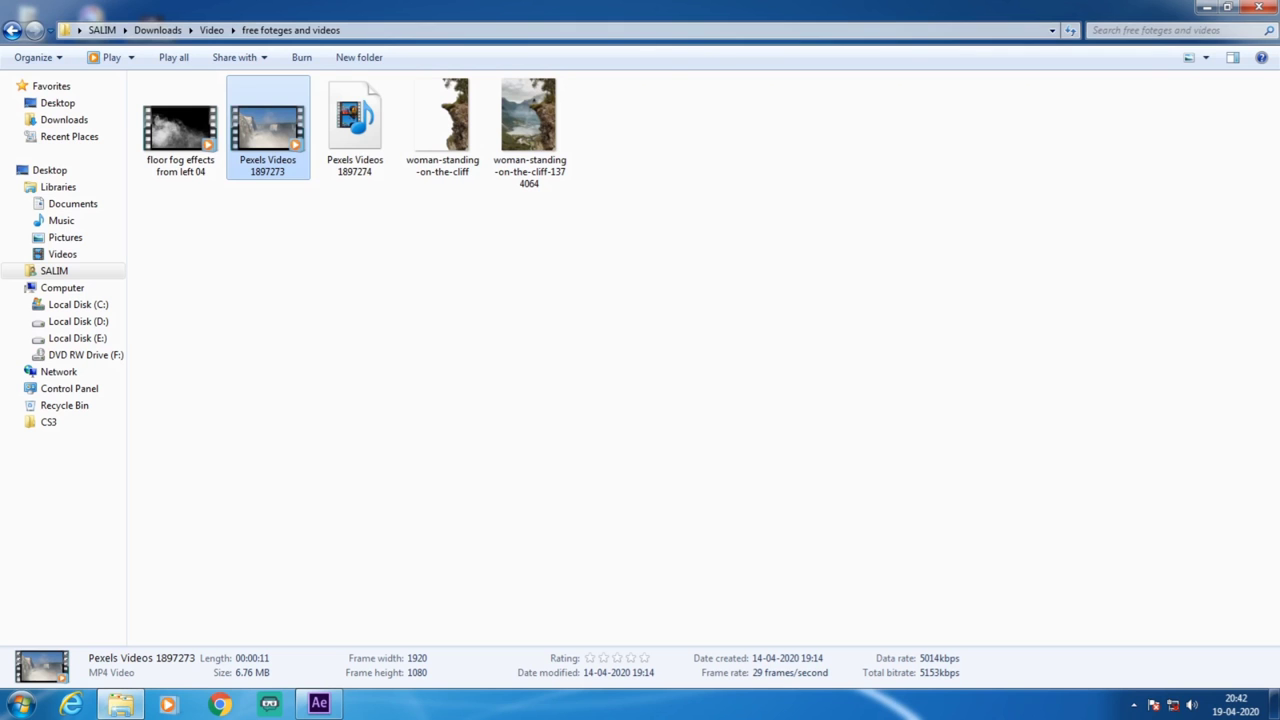
key(Return)
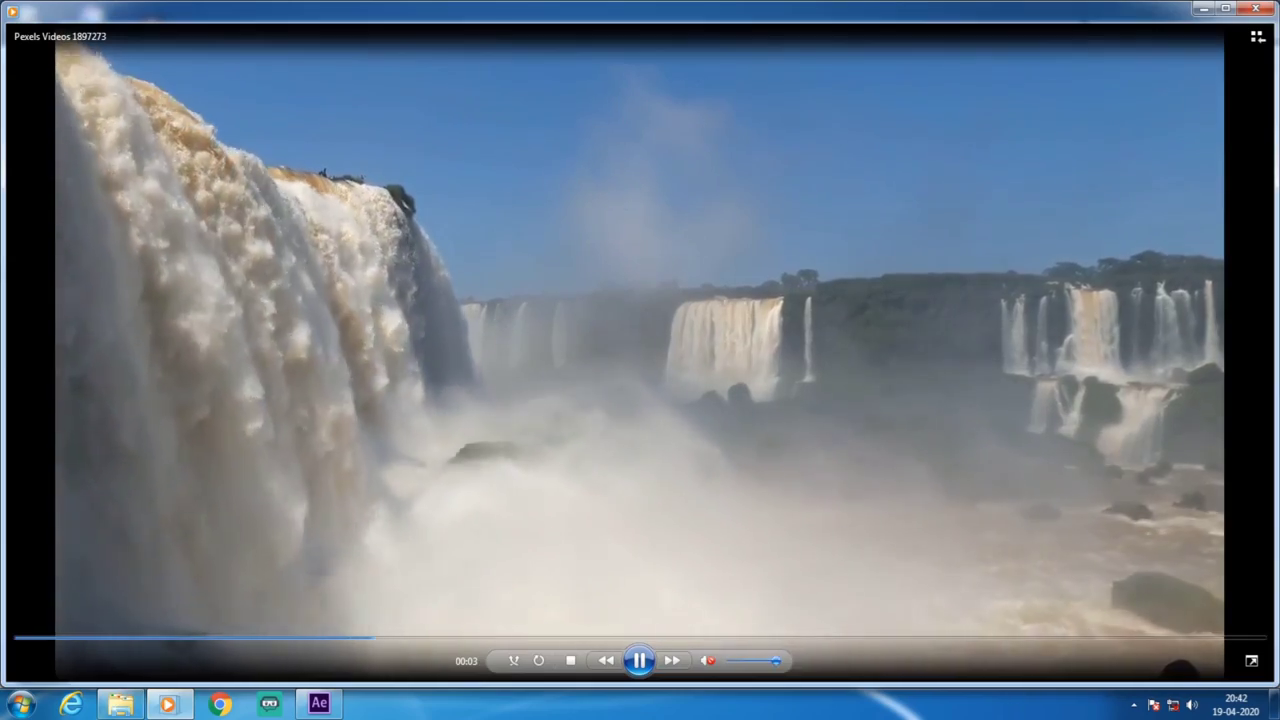
drag(778, 660, 730, 660)
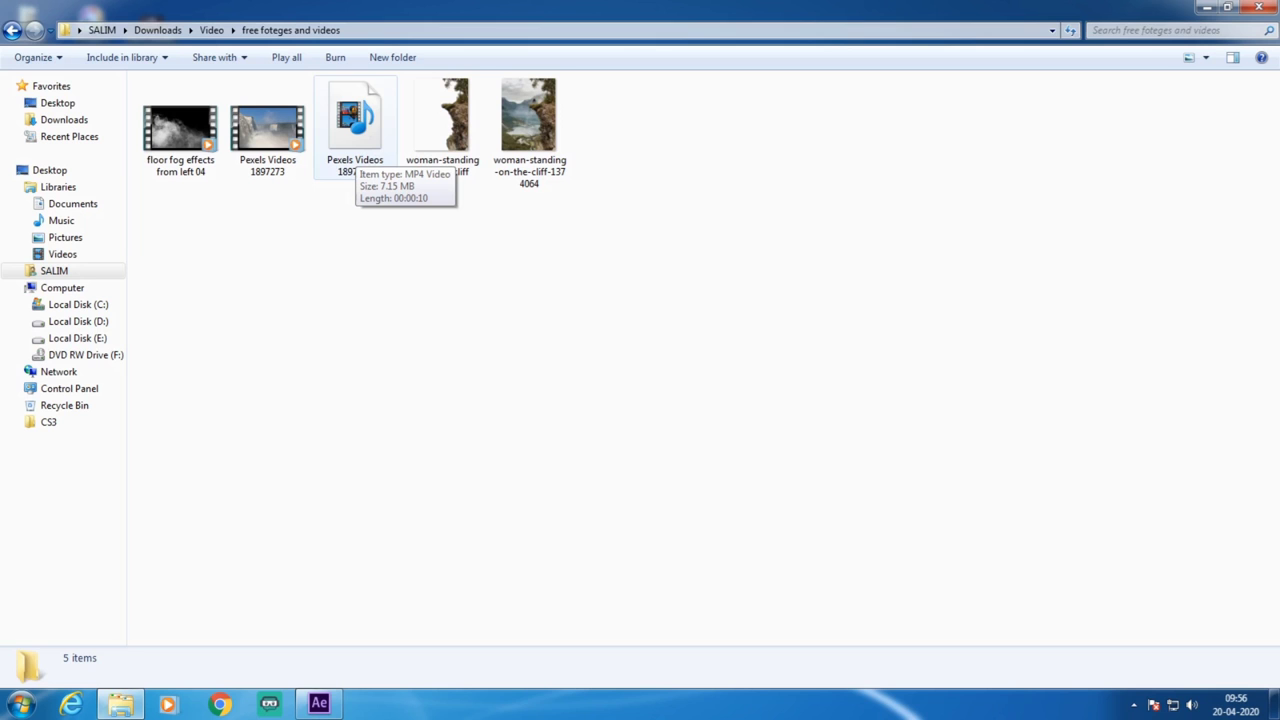
drag(352, 145, 318, 702)
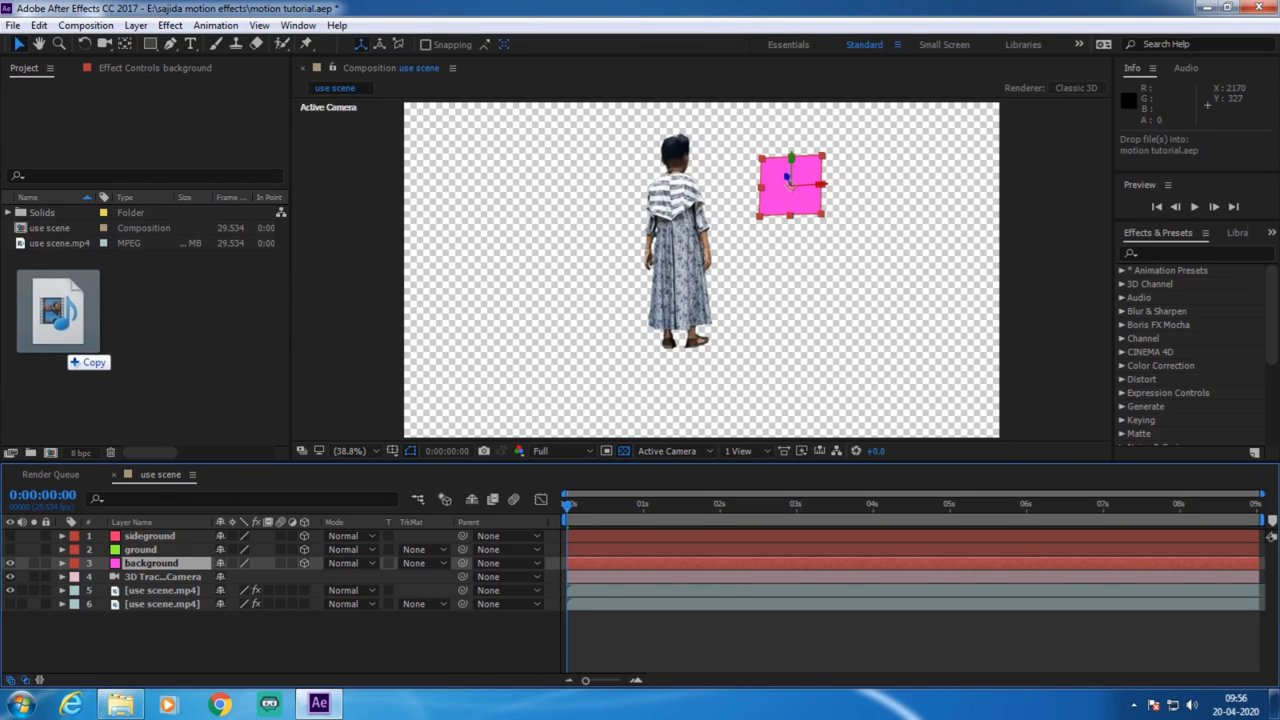
Import Pexels Videos 1897274.mp4 and Alt-drag it onto the background layer as its new source.
drag(318, 702, 57, 310)
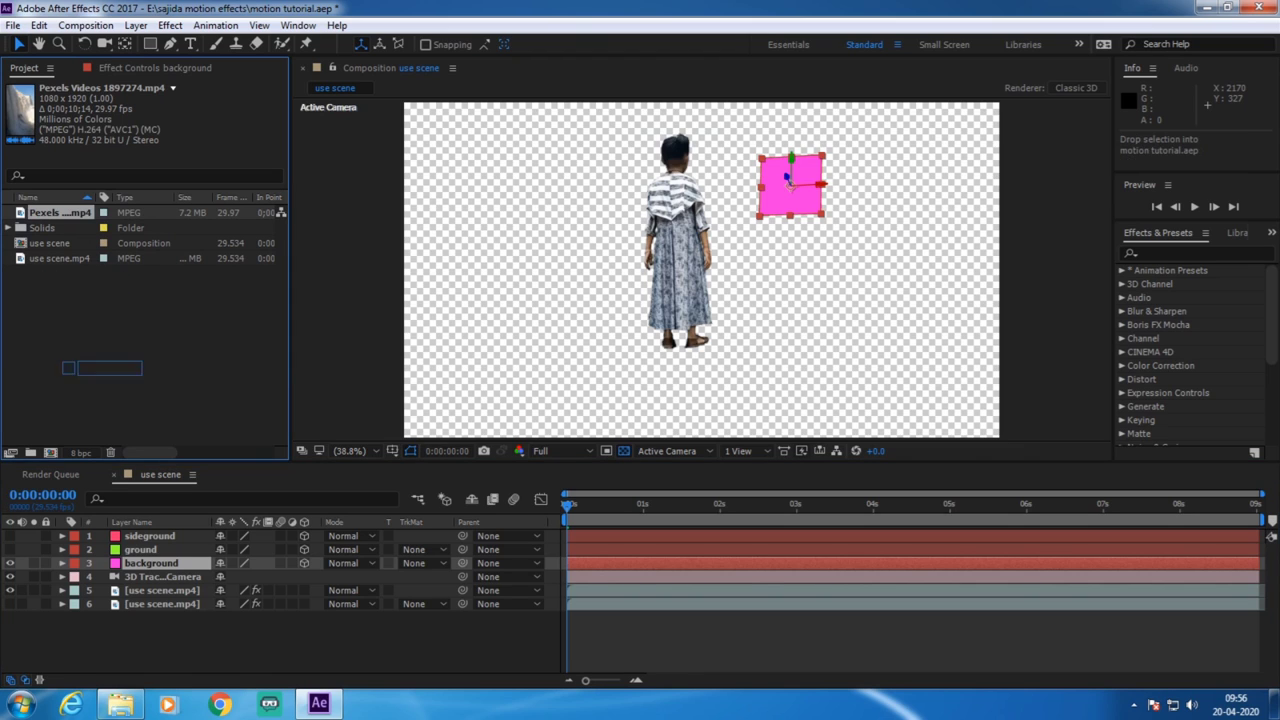
drag(59, 212, 150, 563)
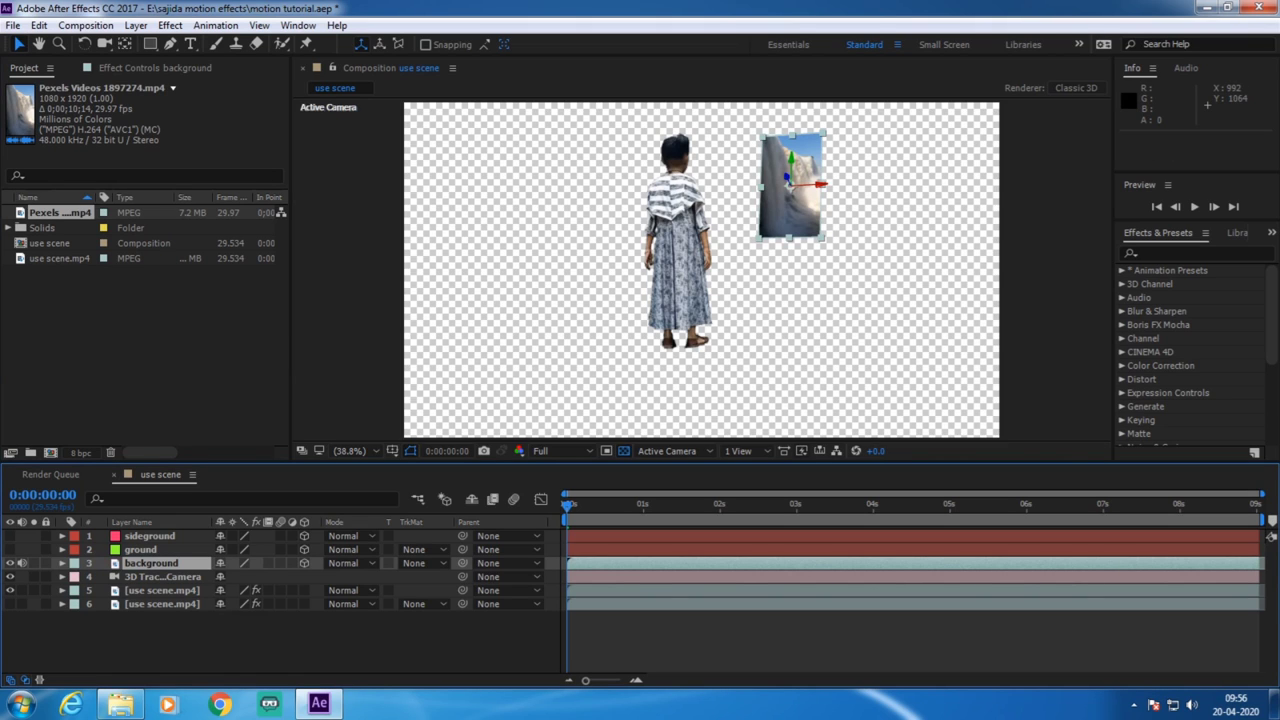
Scale the waterfall layer to 462% and set Orientation X, Y, Z to 11.2°, 350.7°, 3.7°.
key(s)
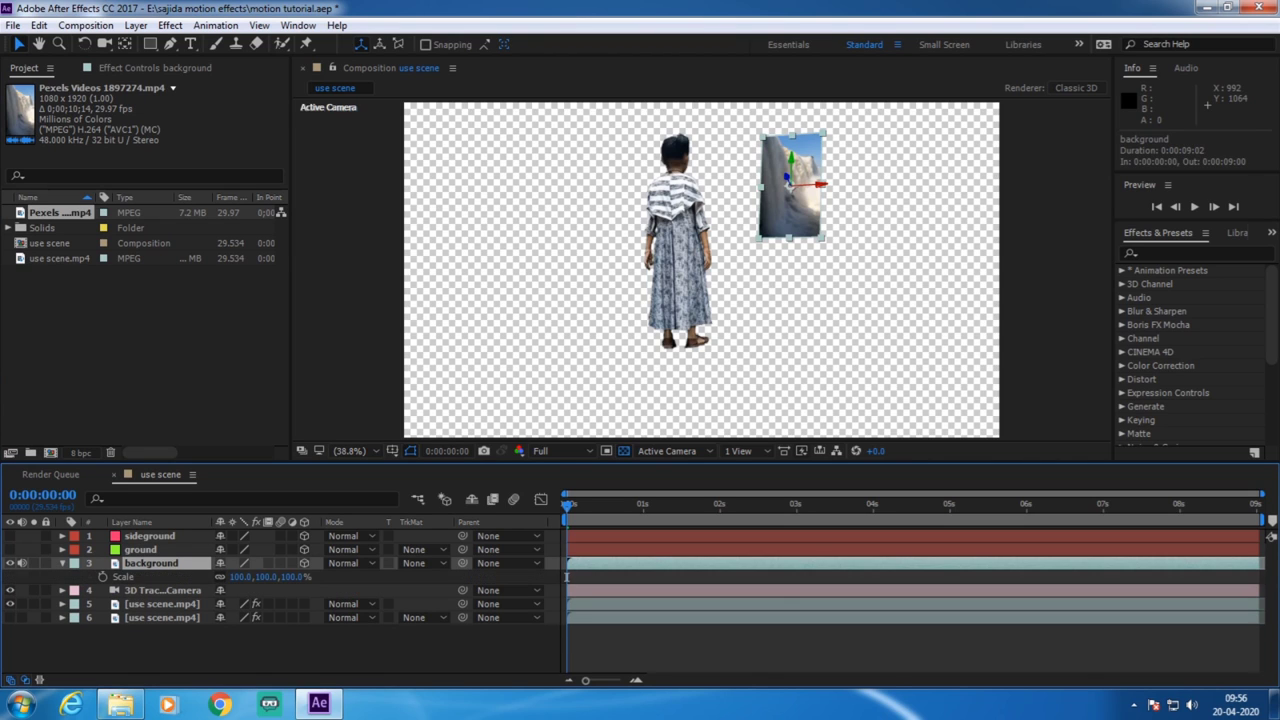
drag(293, 577, 540, 577)
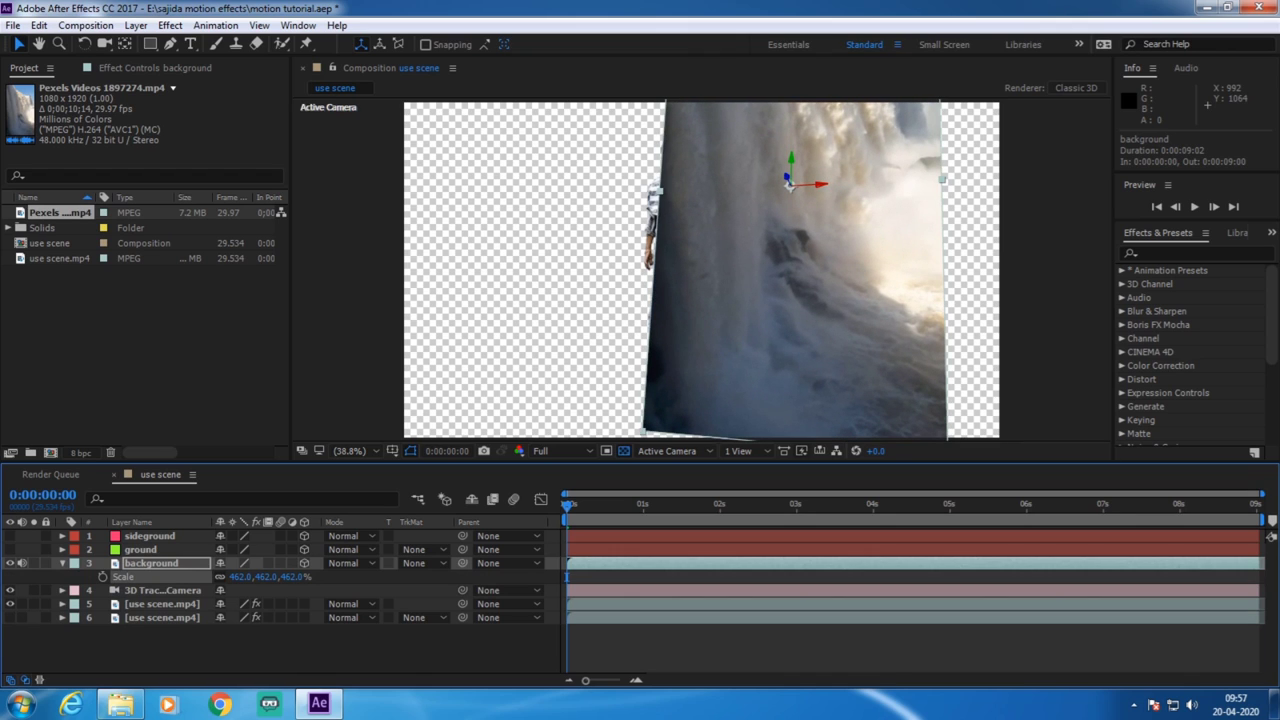
key(r)
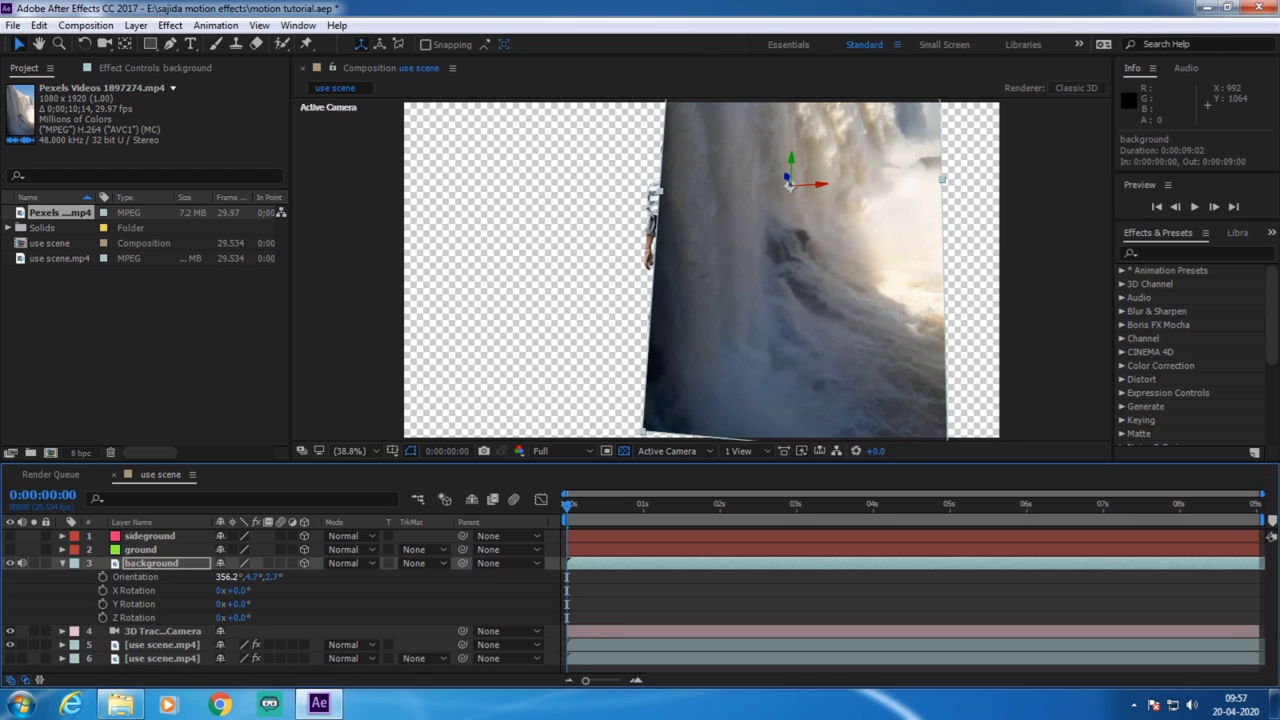
mouse_move(228, 577)
mouse_down()
mouse_move(214, 577)
mouse_move(250, 577)
mouse_up()
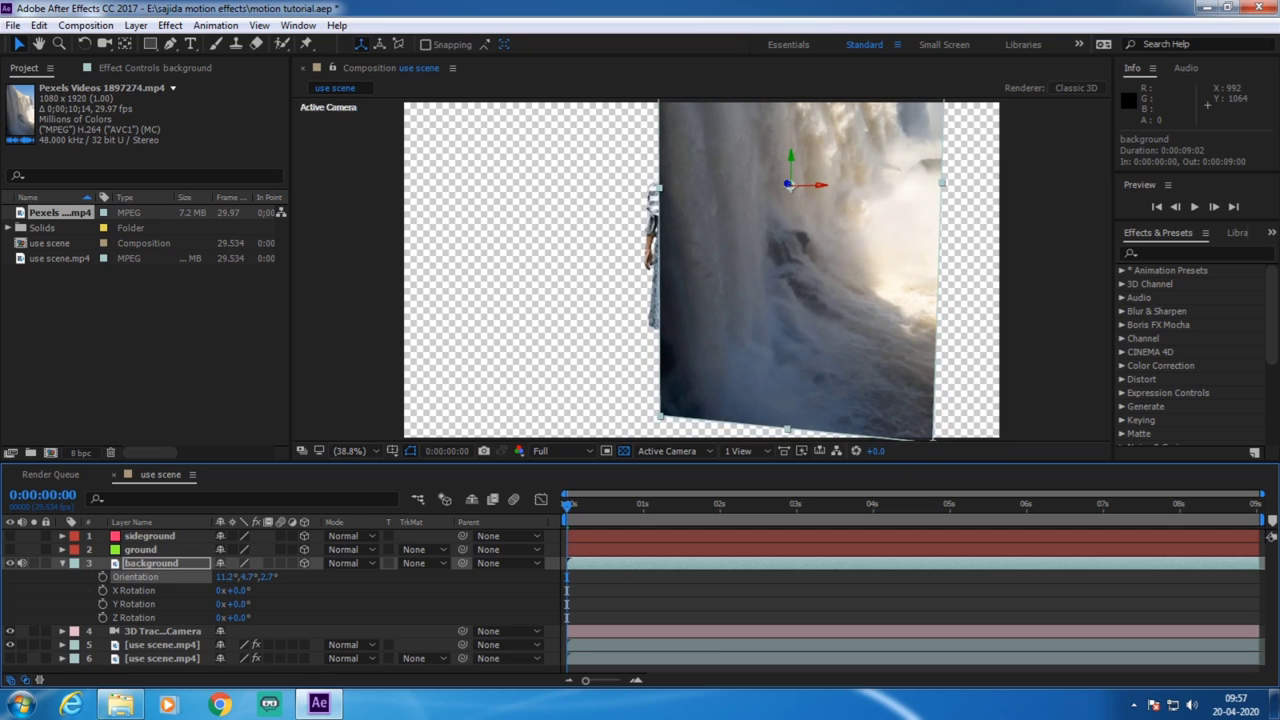
drag(247, 577, 232, 577)
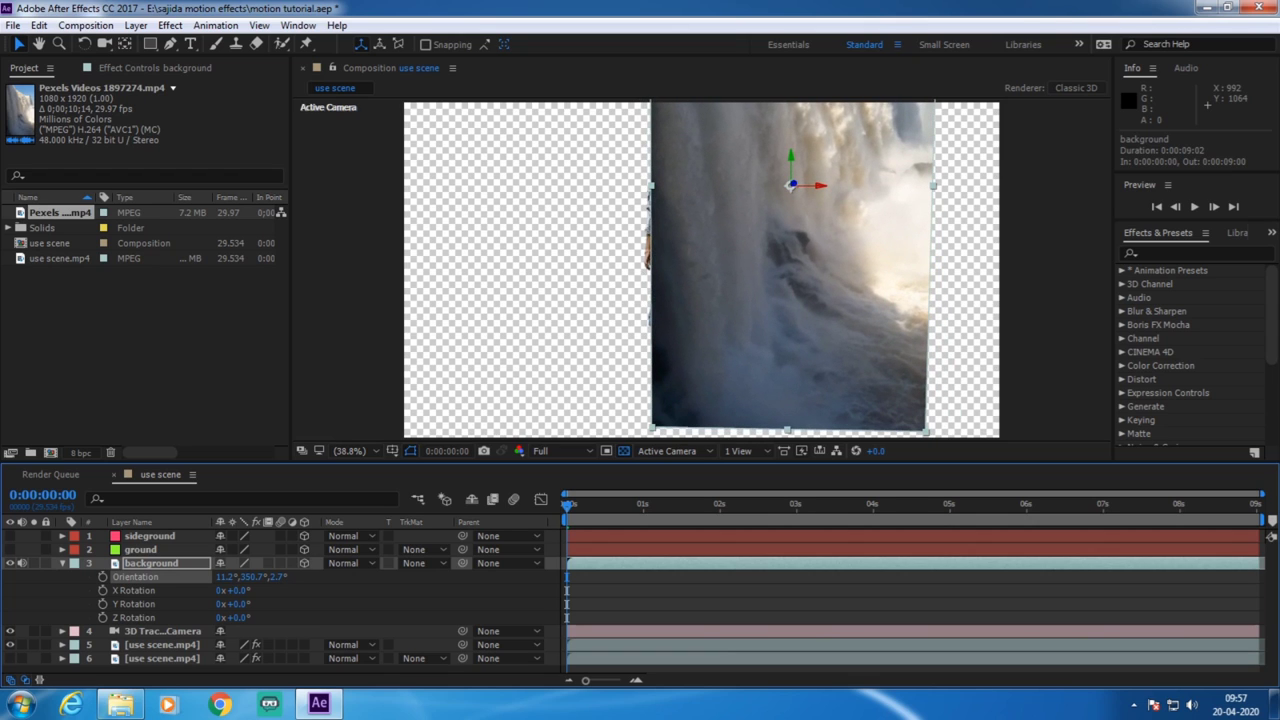
drag(278, 577, 270, 577)
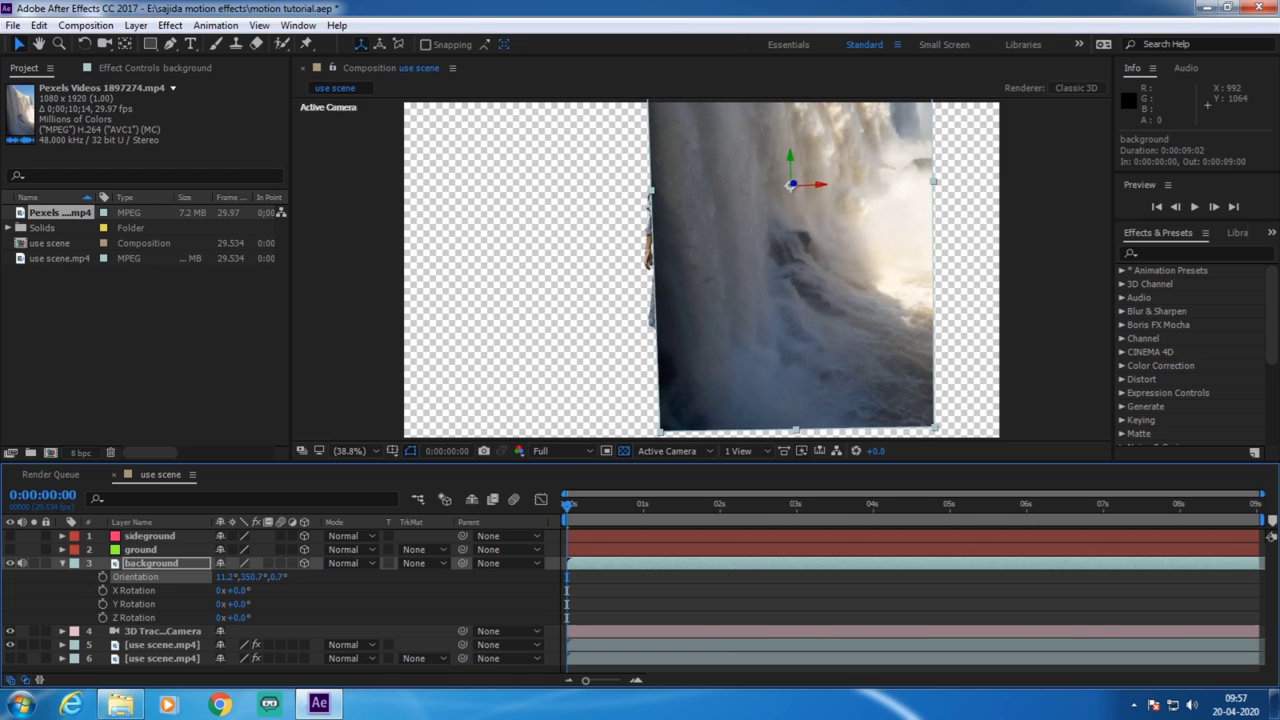
scroll(700, 270, down, 1)
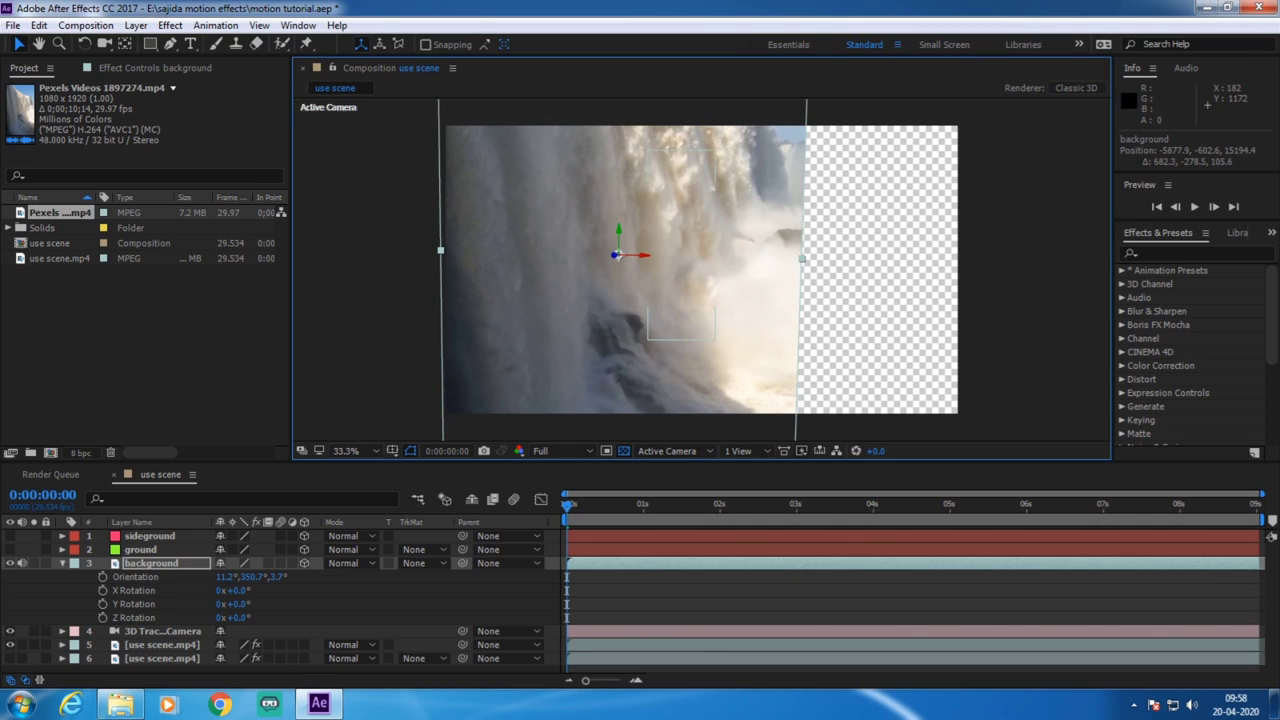
Move the girl's keyed footage layer to the top of the timeline.
click(703, 270)
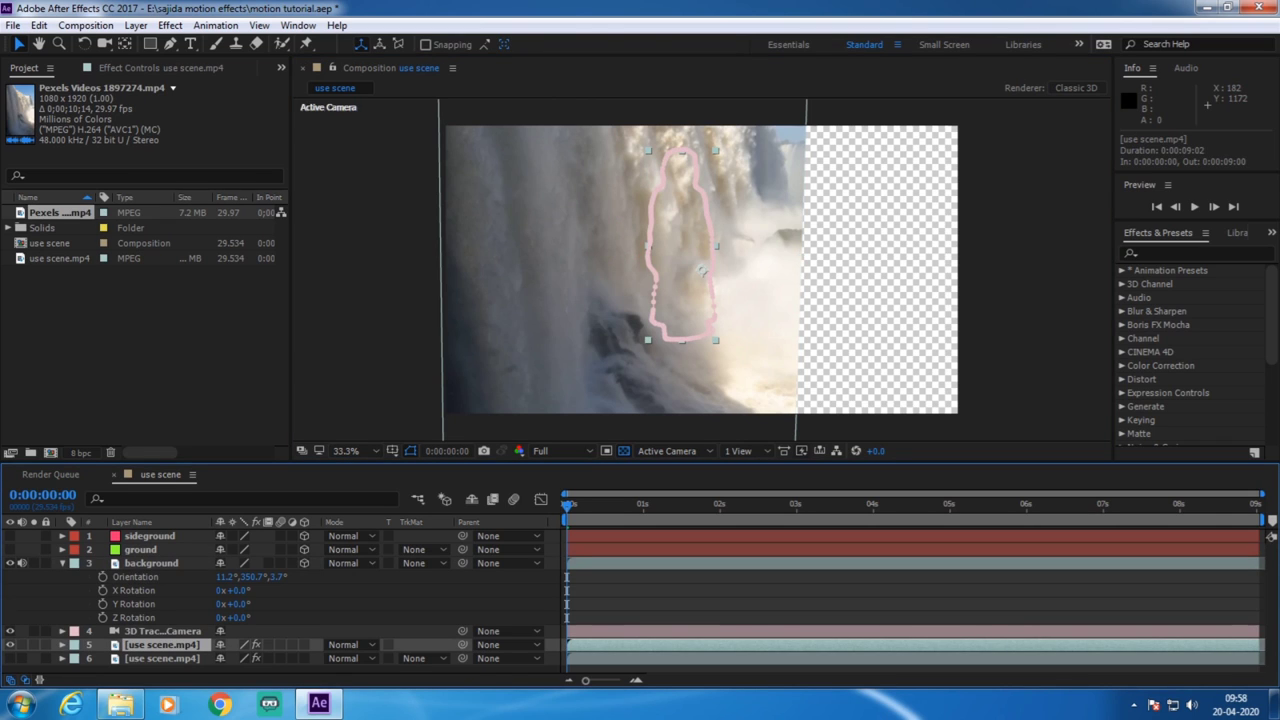
drag(160, 644, 160, 532)
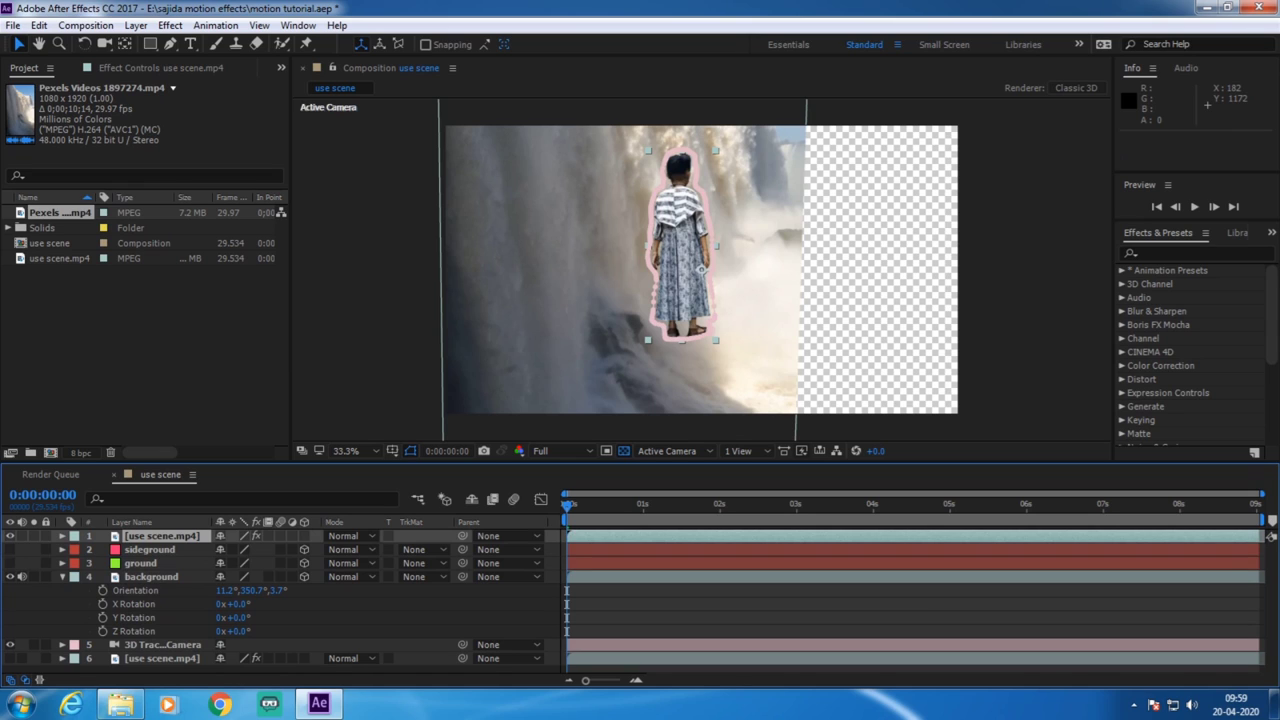
scroll(694, 241, down, 1)
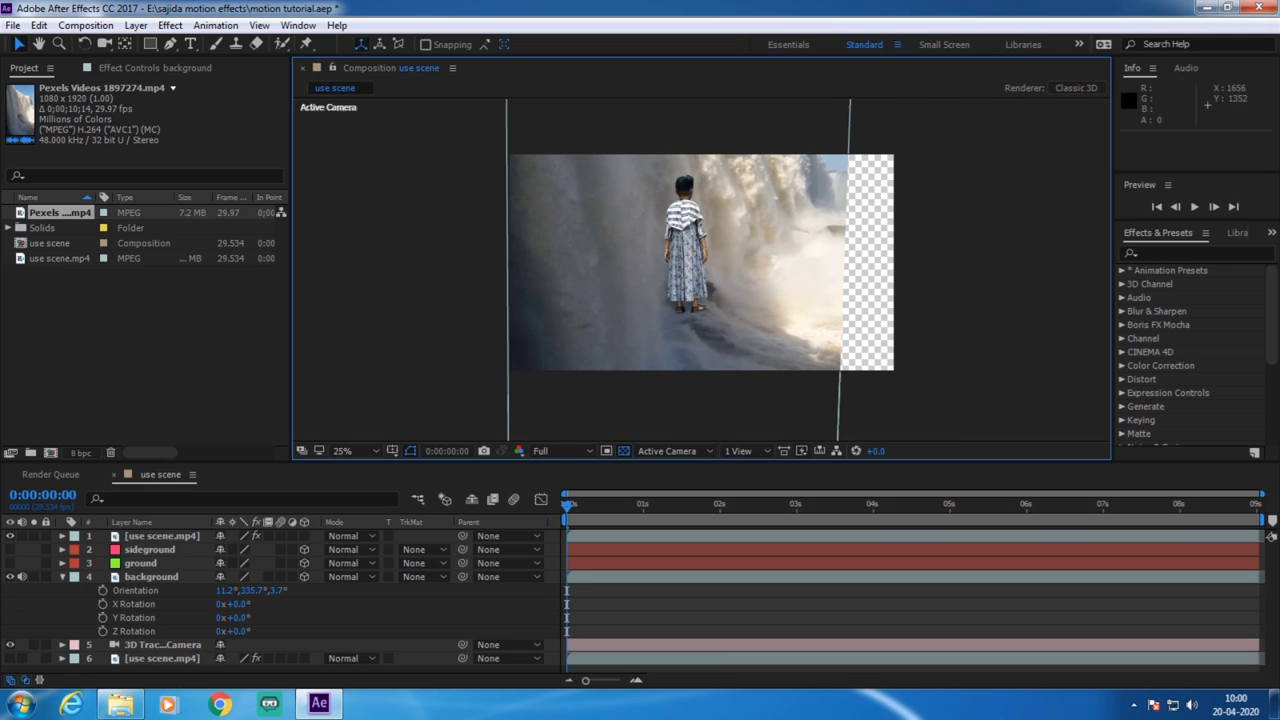
Collapse the background's rotation properties and turn on the ground layer's visibility.
key(r)
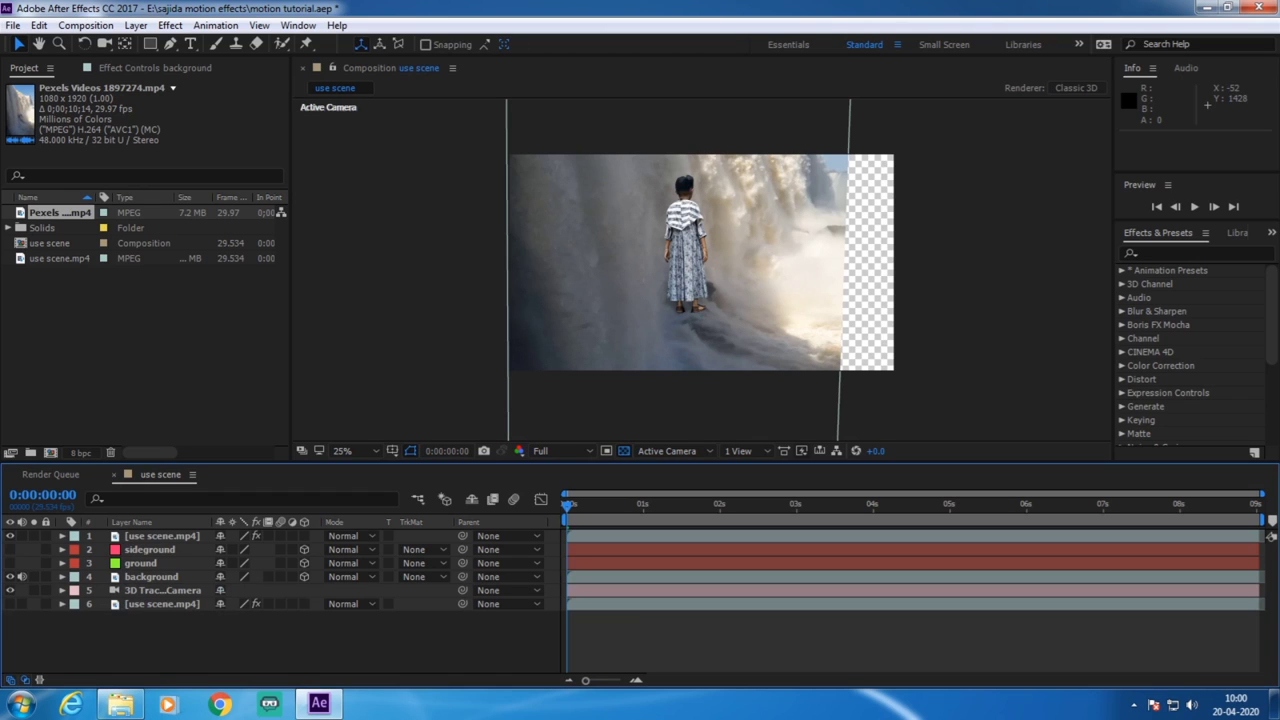
click(140, 563)
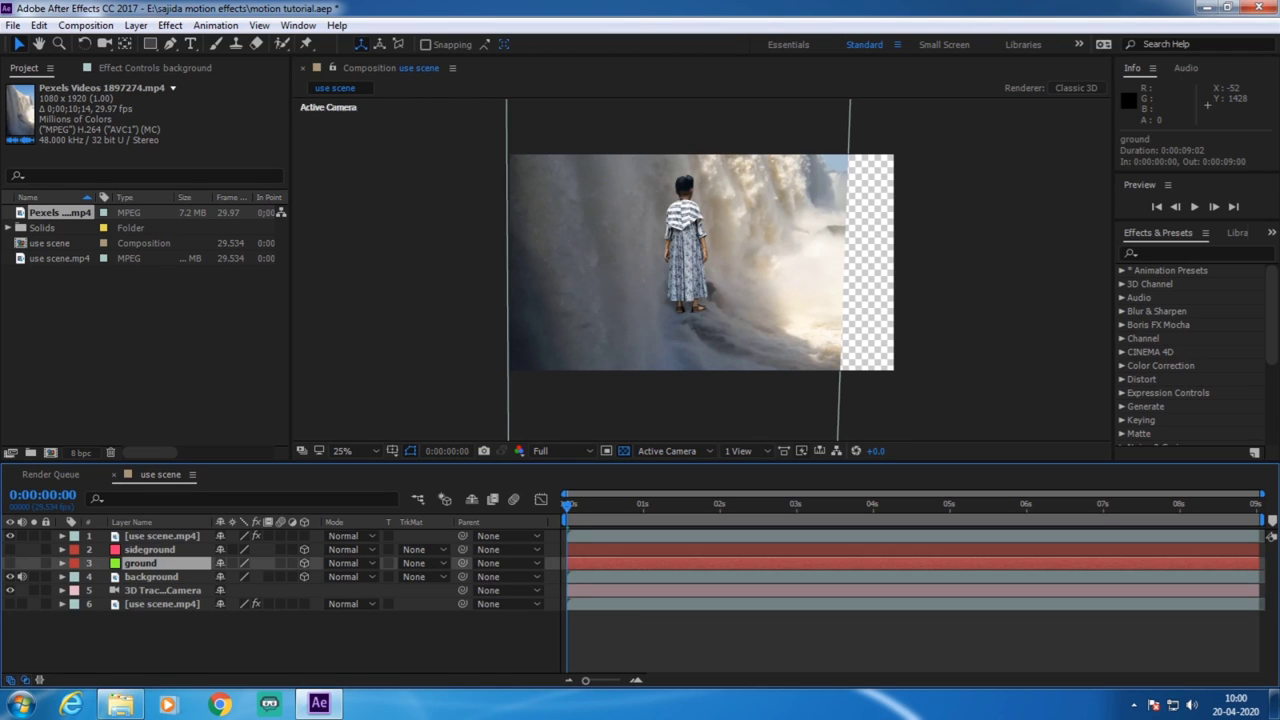
click(10, 563)
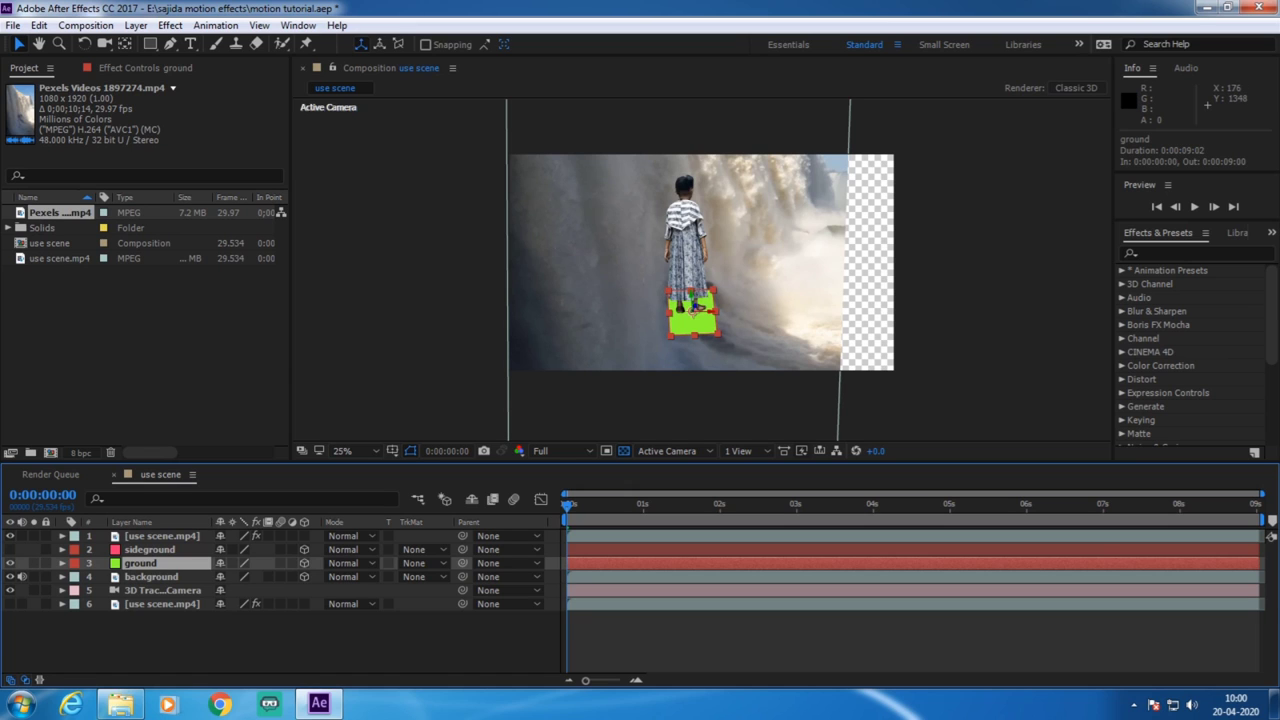
Drag woman-standing-on-the-cliff.png from Explorer into the After Effects Project panel.
click(120, 703)
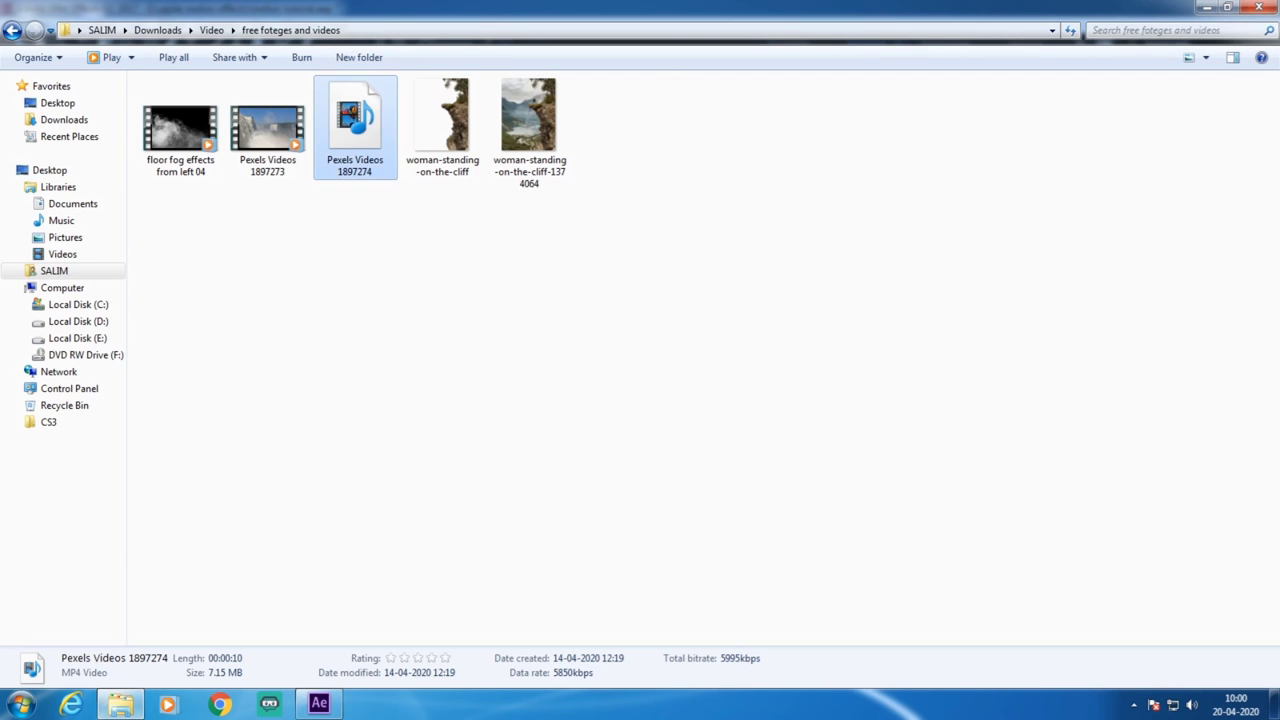
drag(442, 125, 72, 366)
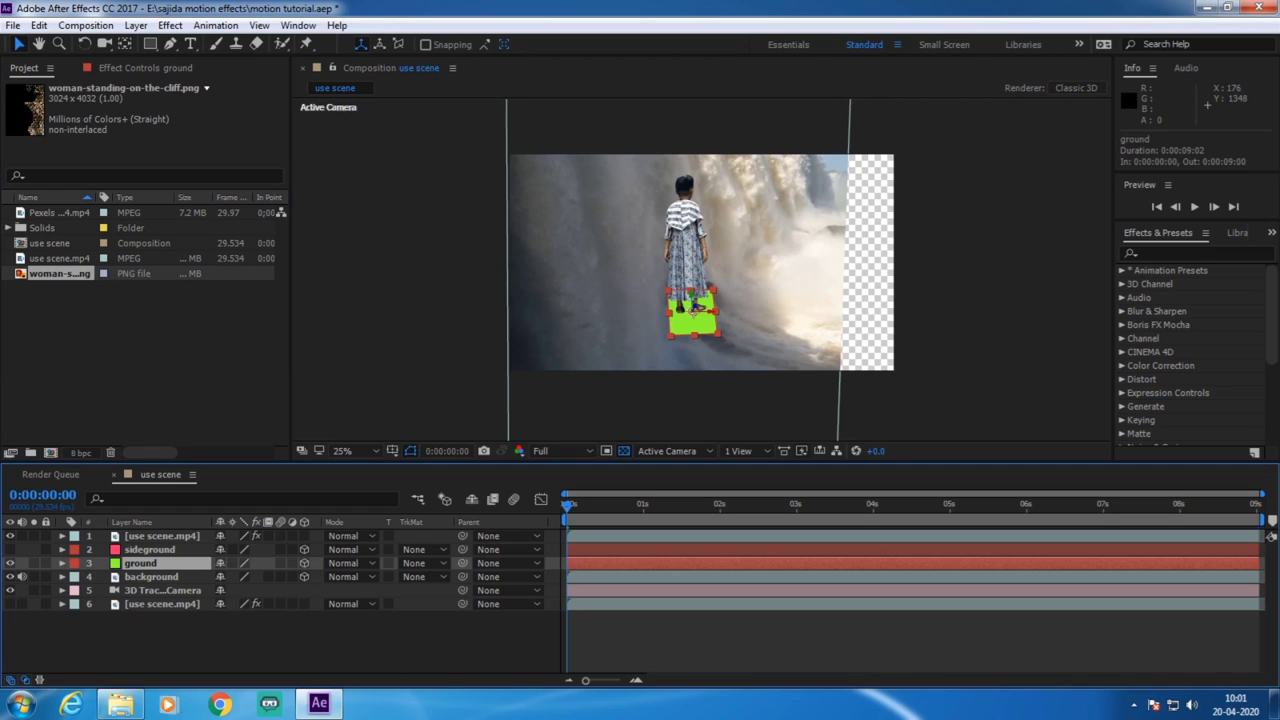
Replace the ground layer with the cliff PNG, then tilt its orientation and flip it horizontally.
drag(55, 273, 140, 563)
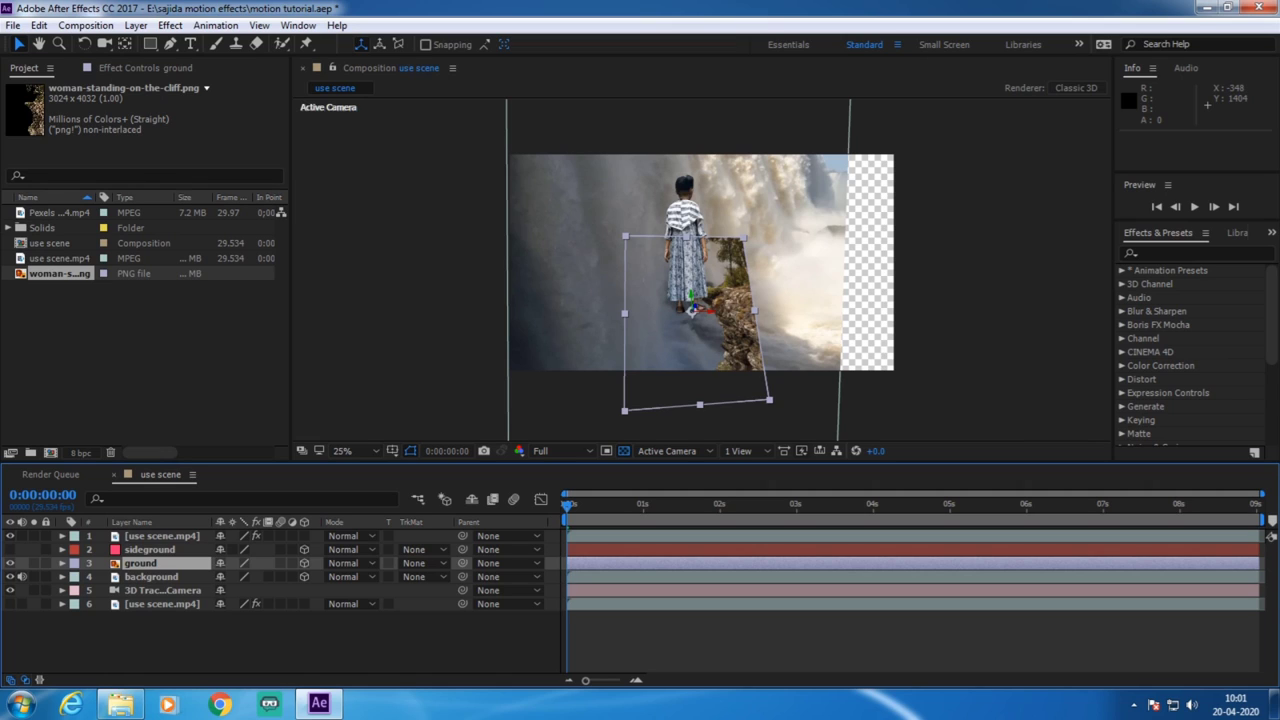
key(r)
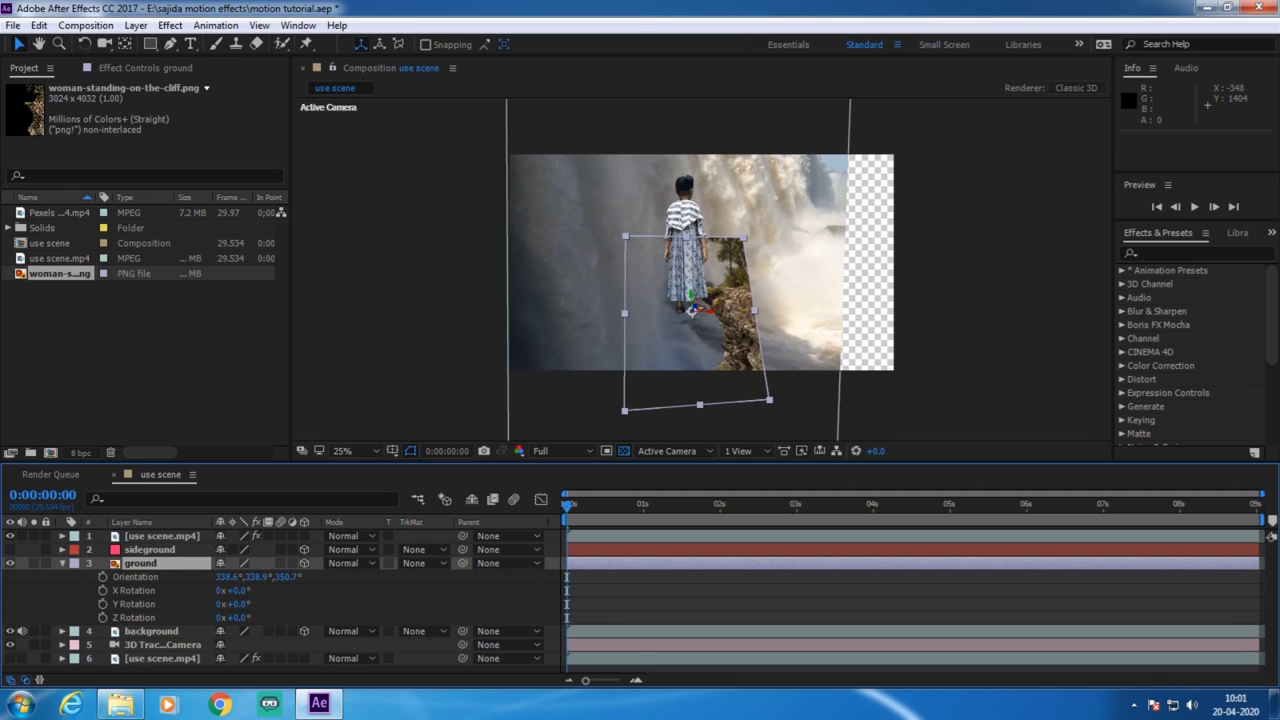
drag(256, 577, 220, 577)
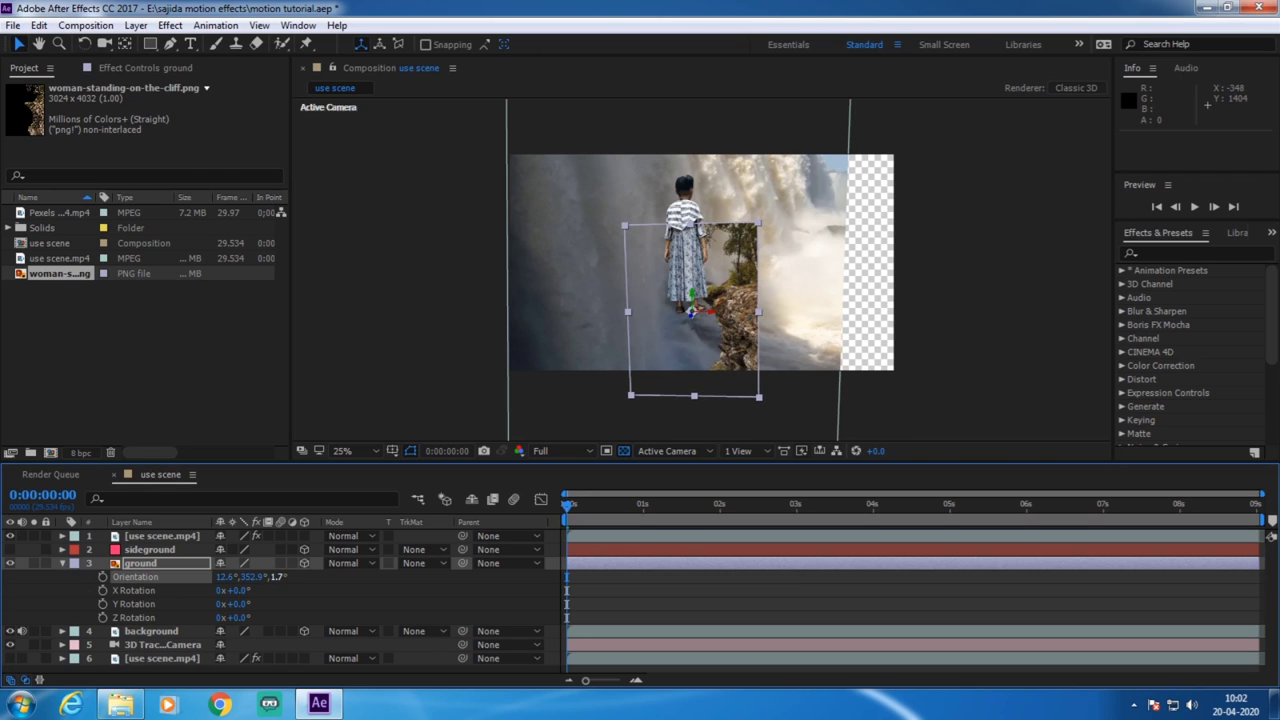
drag(278, 577, 275, 577)
drag(759, 311, 624, 311)
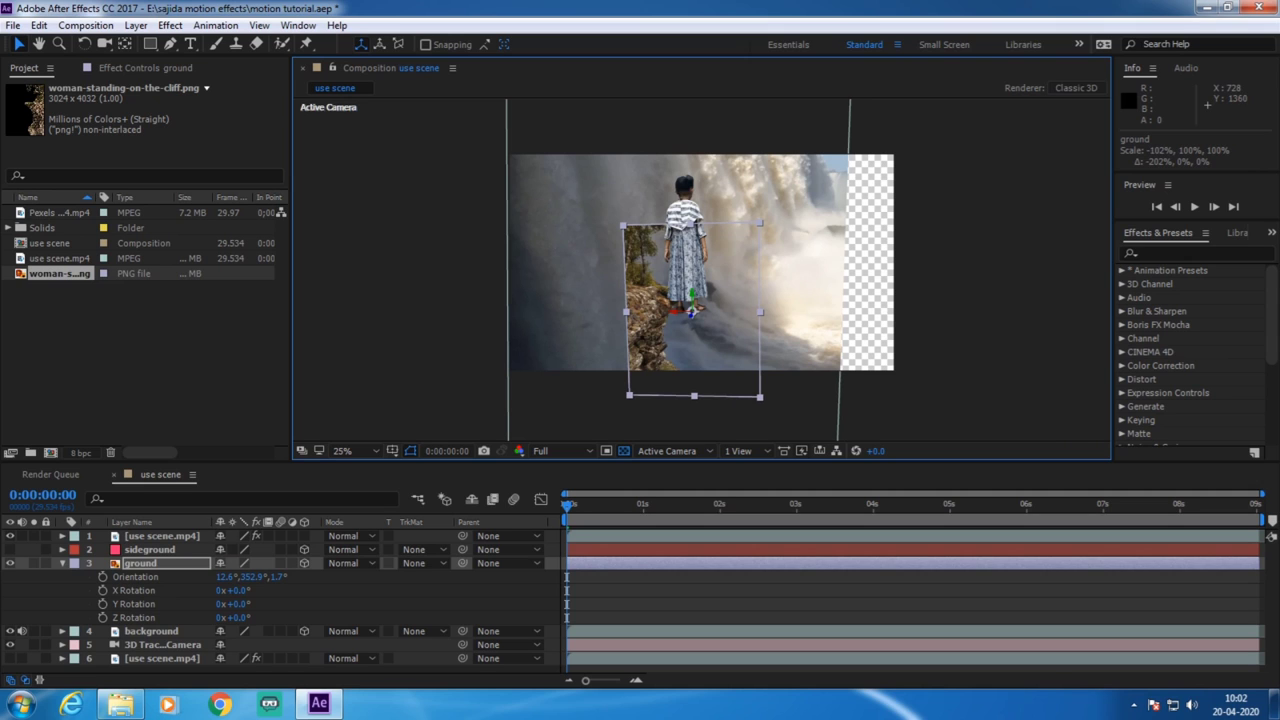
Enlarge the cliff to 511% and position its ledge under the girl's feet.
key(s)
mouse_move(295, 577)
mouse_down()
mouse_move(330, 577)
mouse_move(310, 577)
mouse_up()
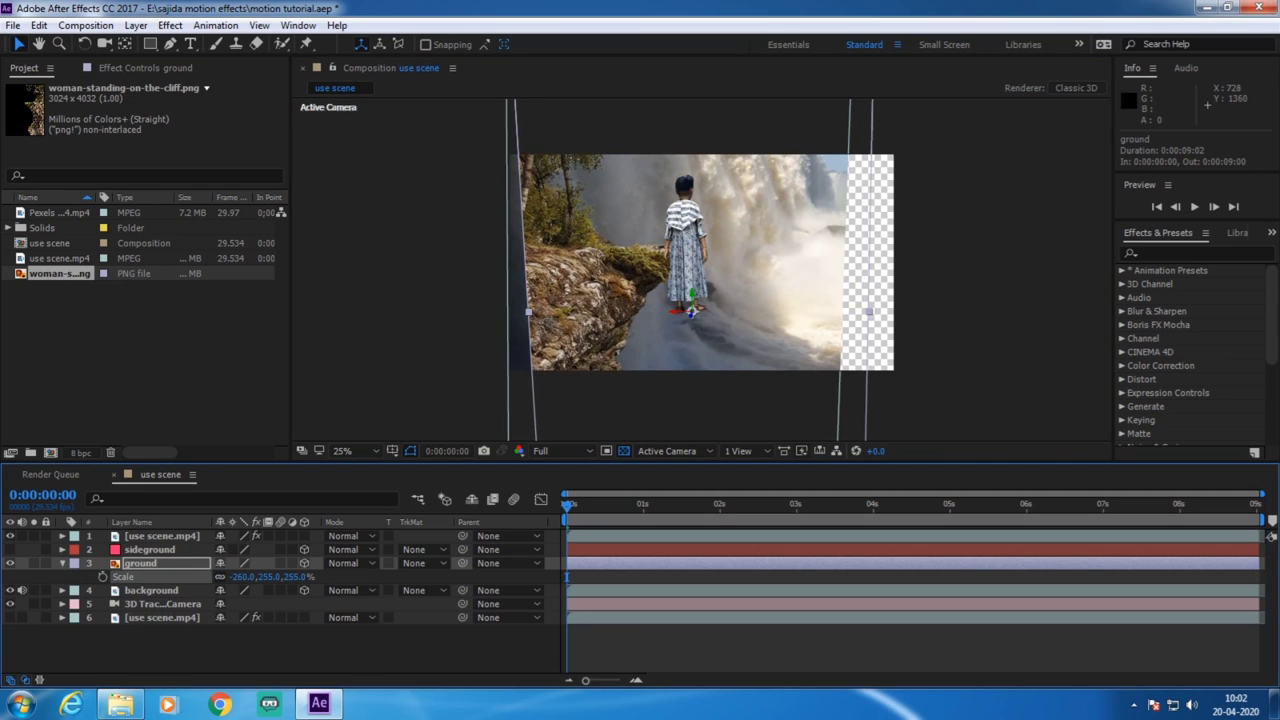
key(comma)
key(comma)
key(comma)
key(comma)
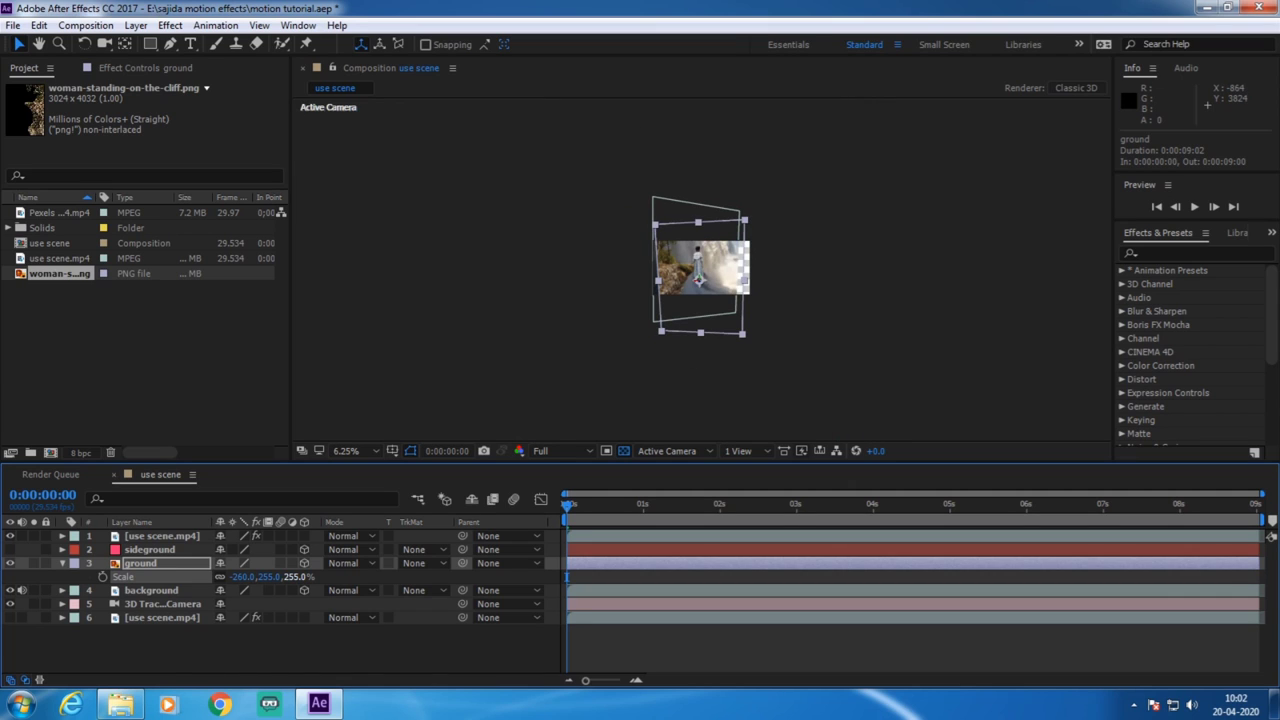
drag(298, 577, 400, 577)
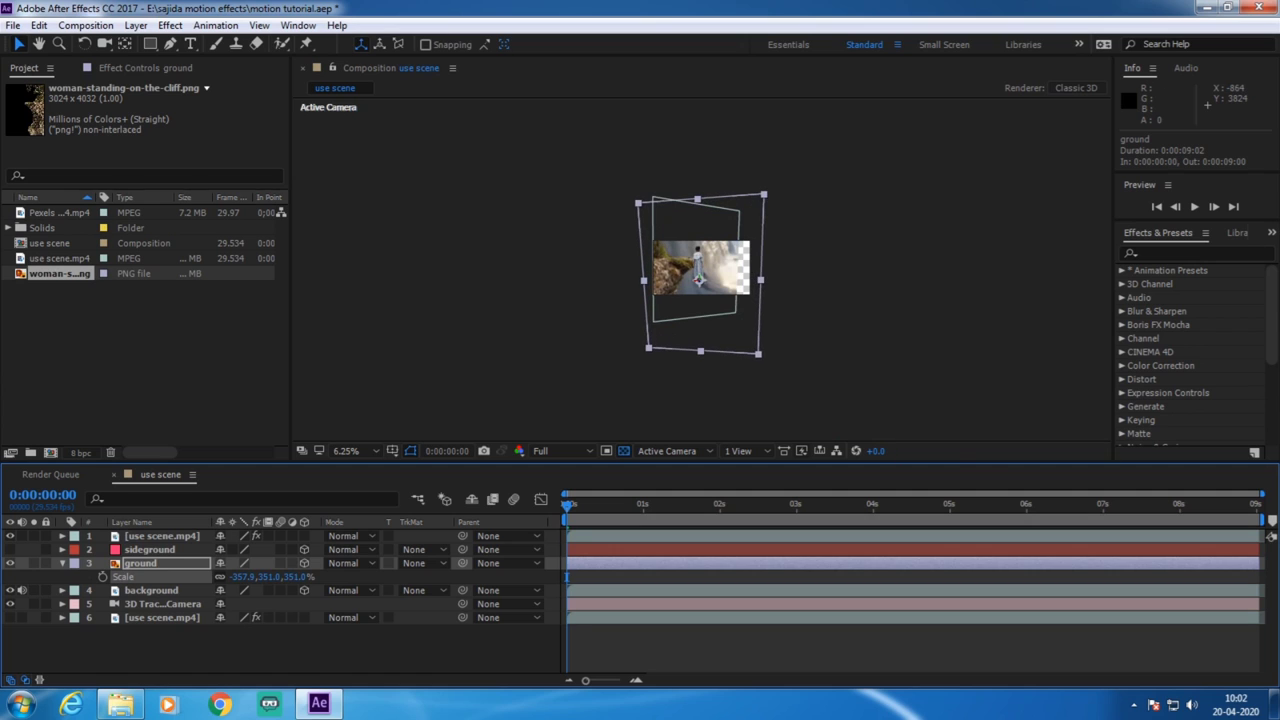
drag(698, 279, 707, 303)
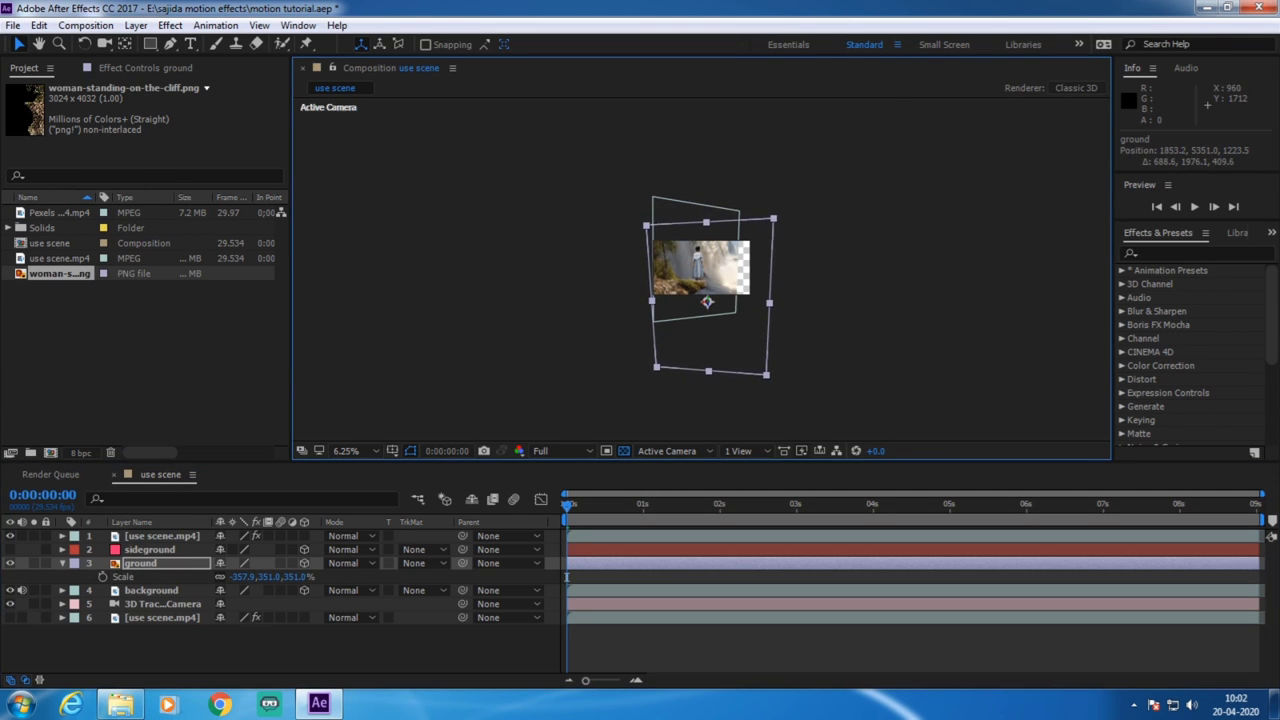
scroll(707, 303, up, 4)
scroll(701, 265, up, 2)
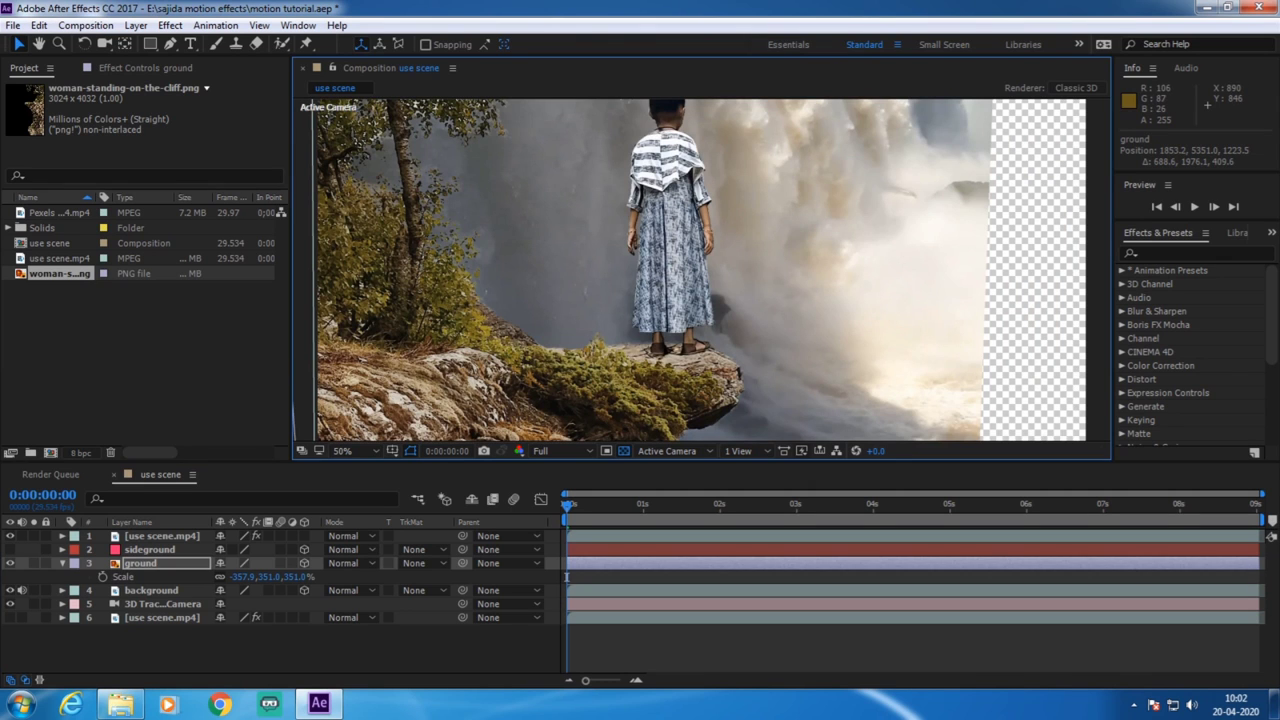
scroll(701, 265, down, 1)
click(760, 200)
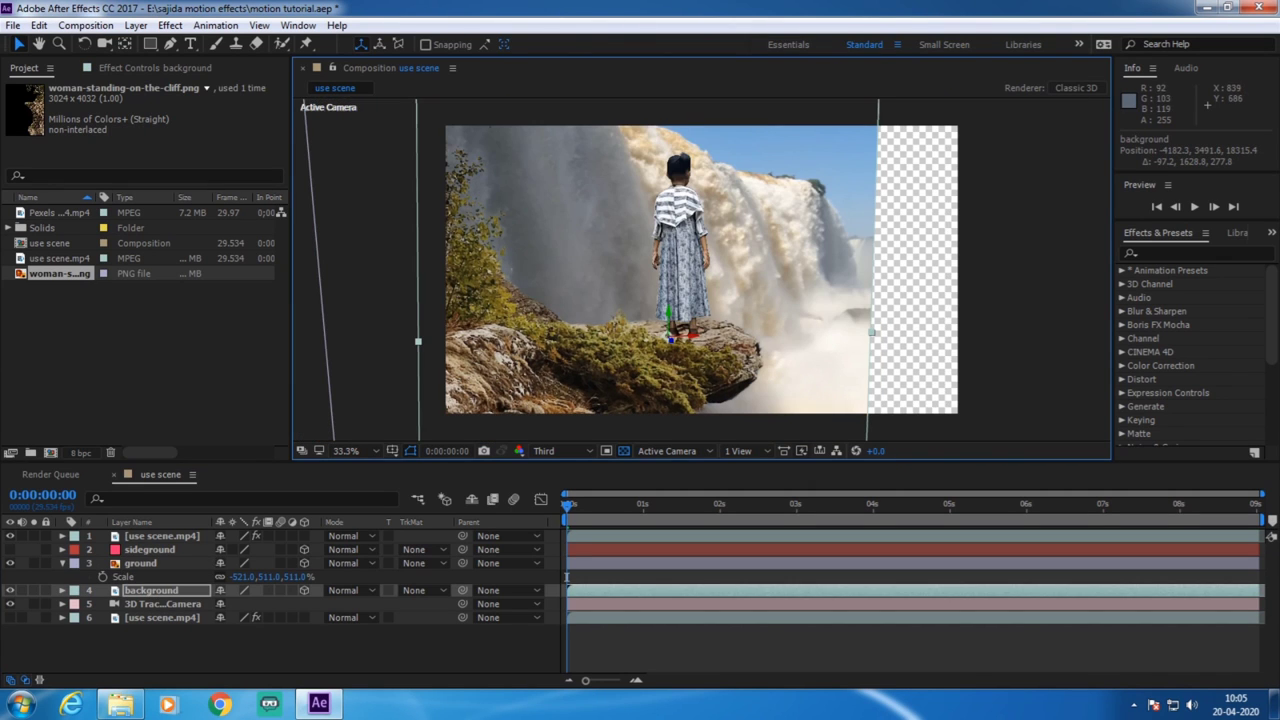
Move the waterfall background upward behind the girl and preview the scene.
drag(724, 353, 712, 211)
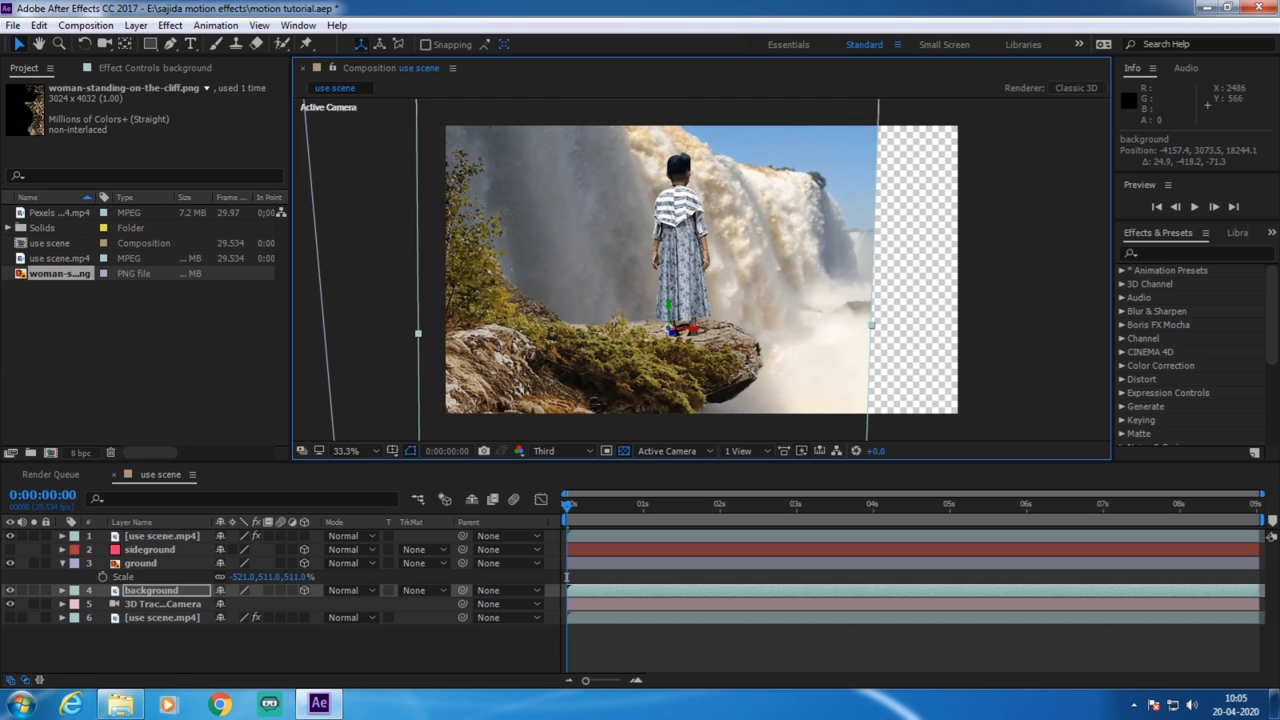
click(1194, 206)
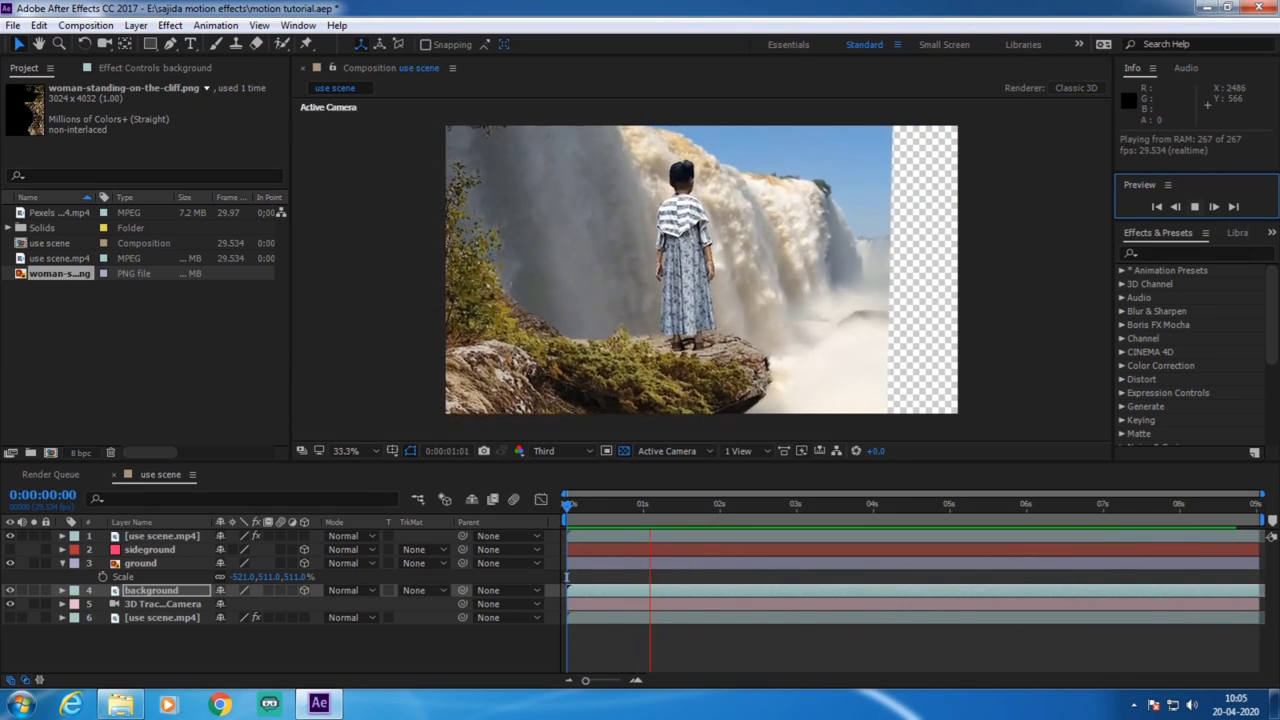
key(space)
key(space)
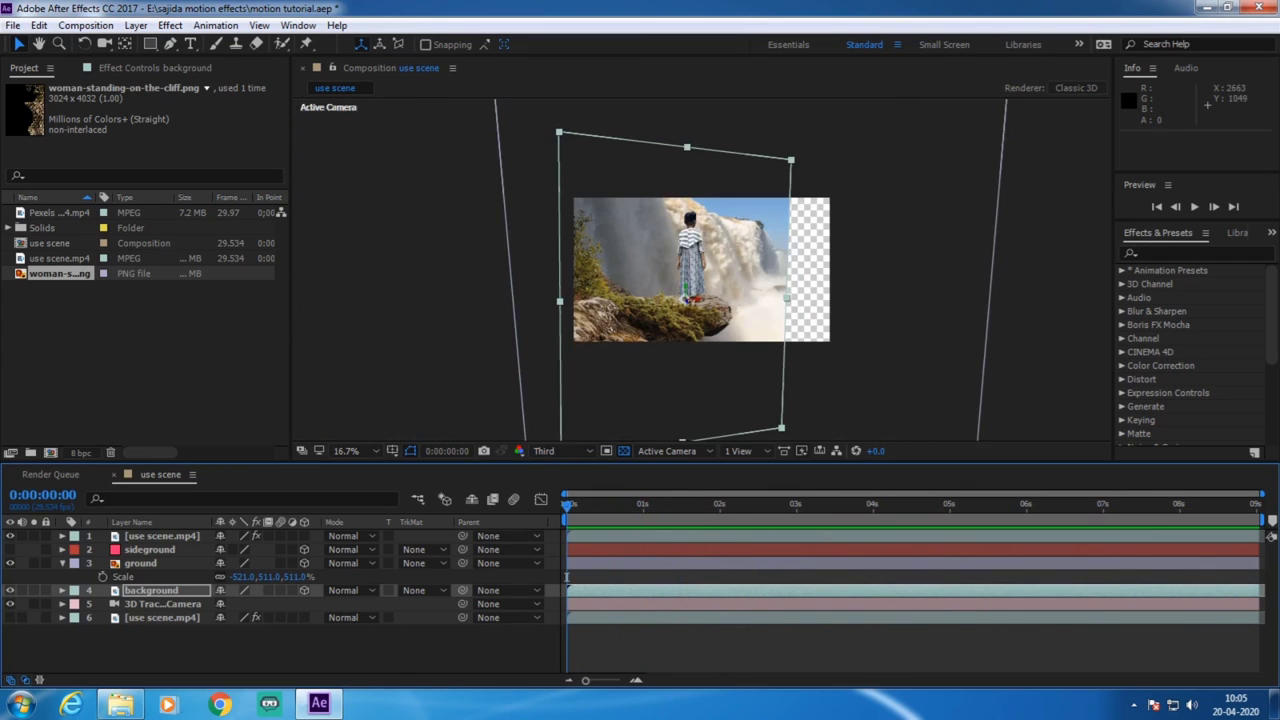
Save the After Effects project.
click(12, 25)
click(40, 190)
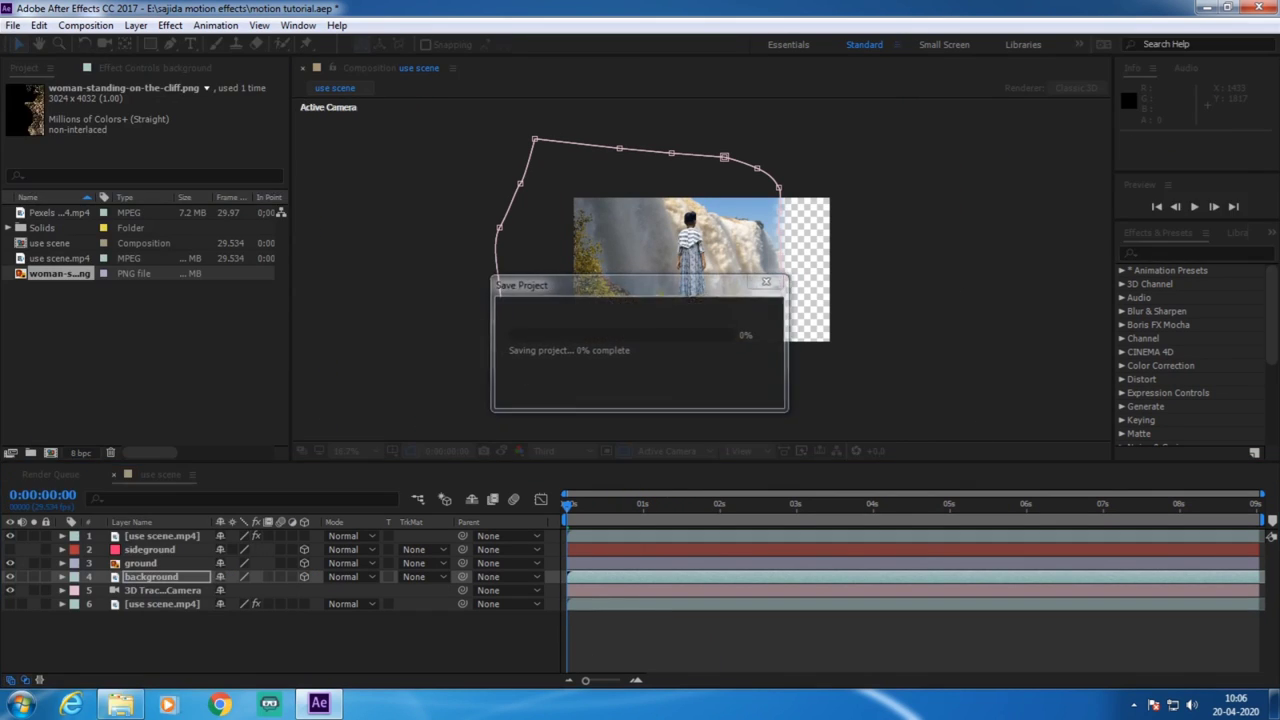
click(120, 705)
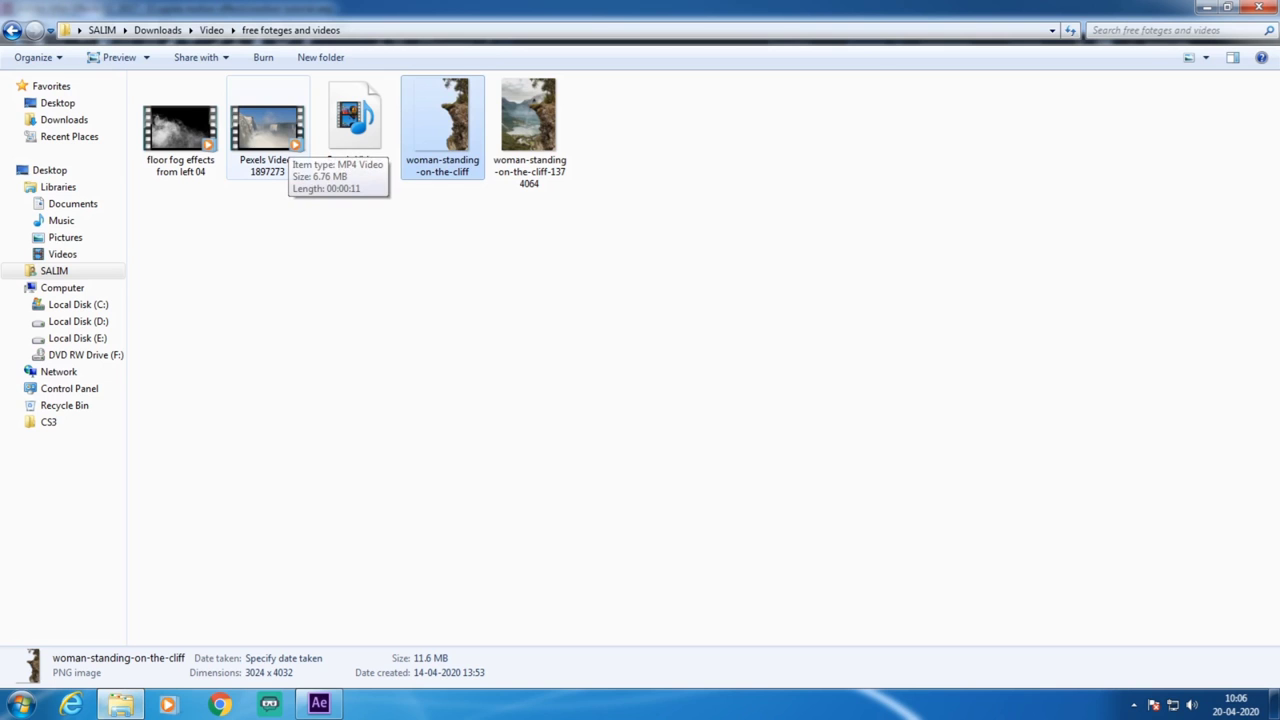
Drag Pexels Videos 1897273.mp4 from Explorer into the After Effects Project panel.
click(268, 125)
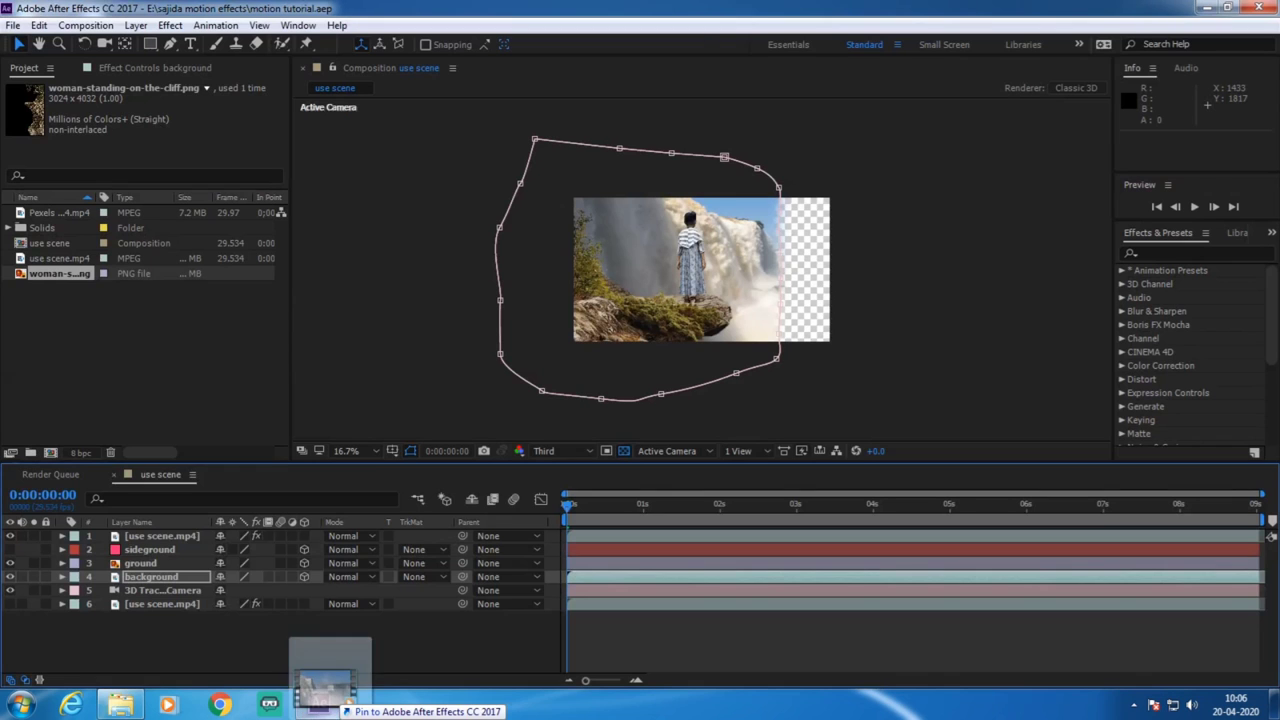
drag(268, 125, 60, 380)
drag(640, 340, 150, 350)
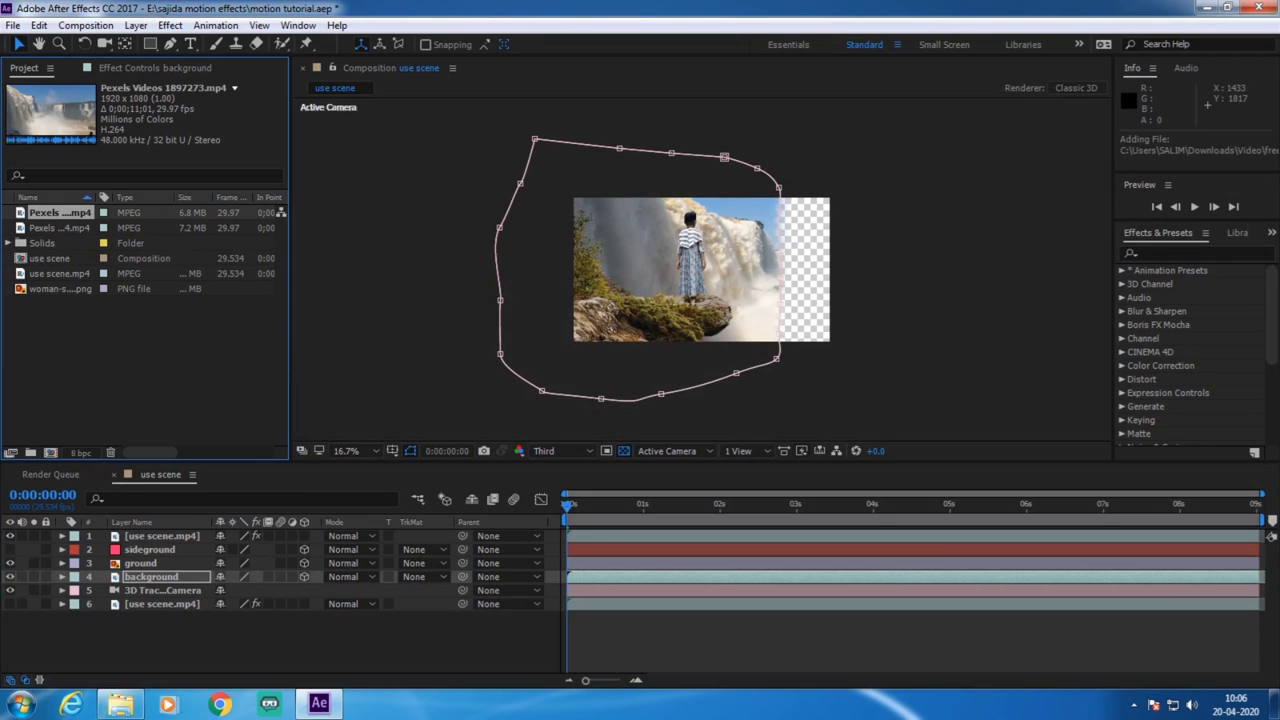
Replace the sideground layer's source with Pexels Videos 1897273.mp4 and scale it to 986%.
click(150, 549)
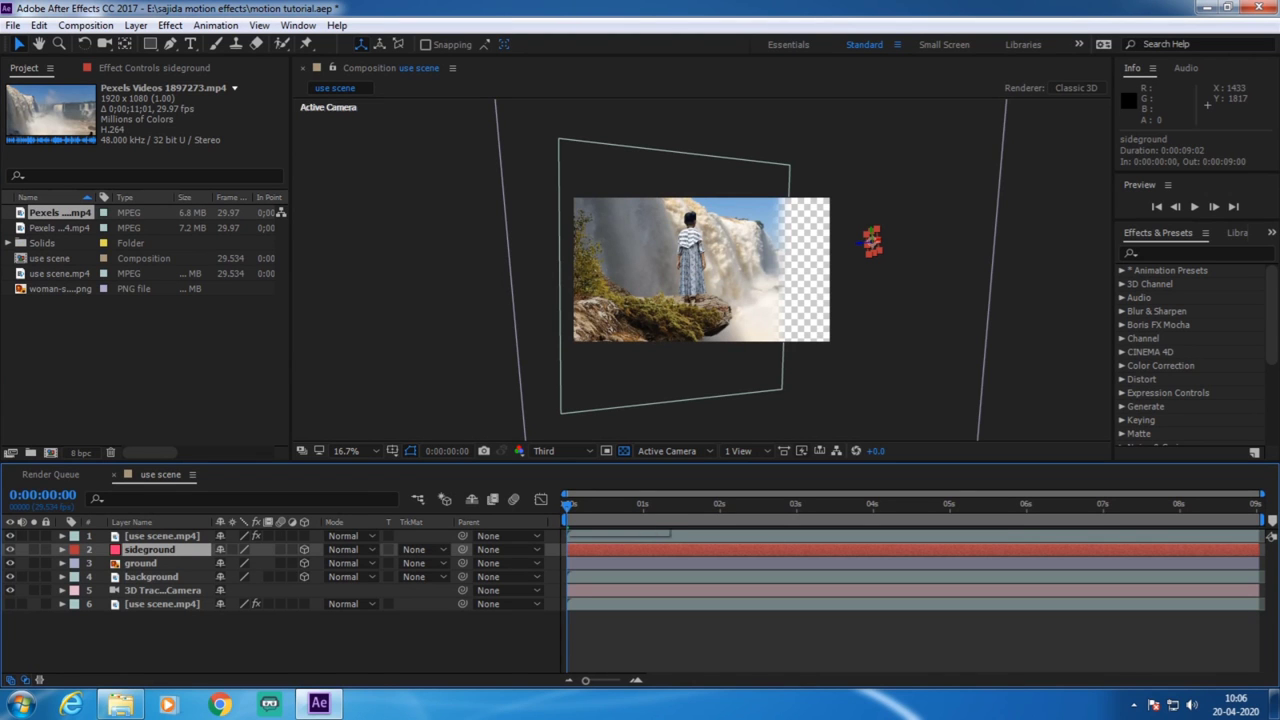
drag(568, 503, 1257, 503)
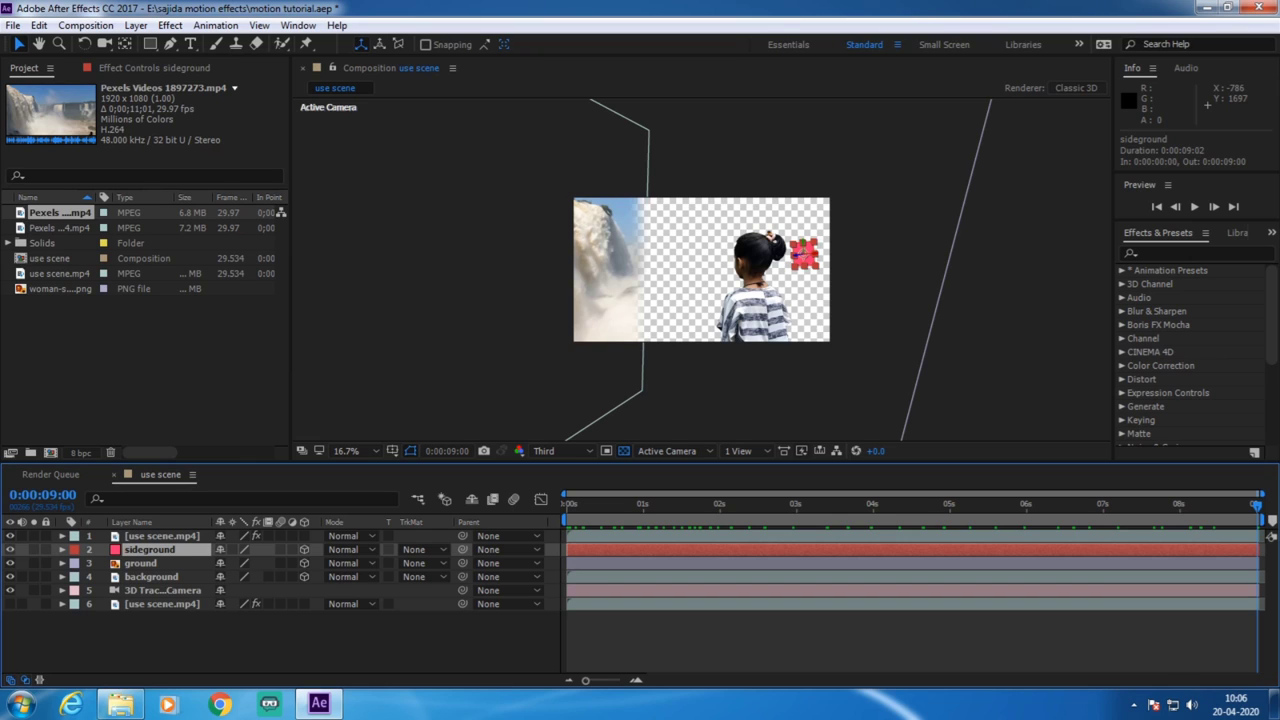
click(60, 213)
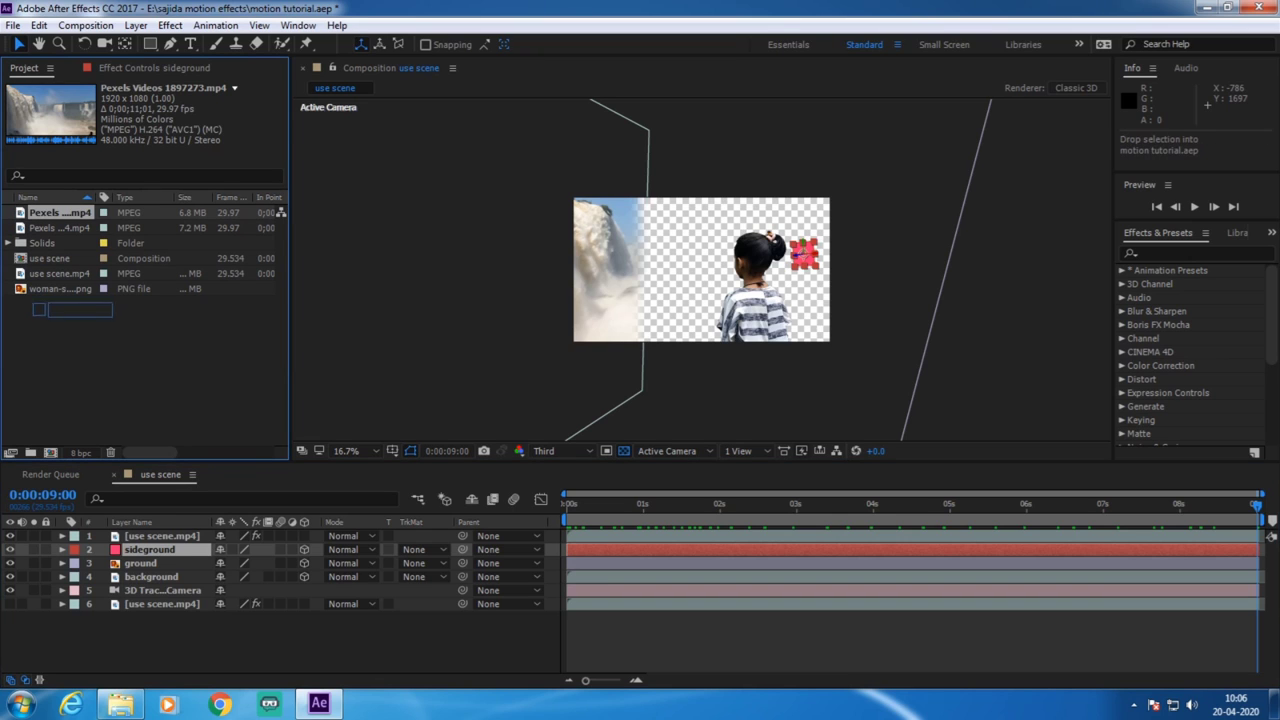
drag(92, 521, 150, 550)
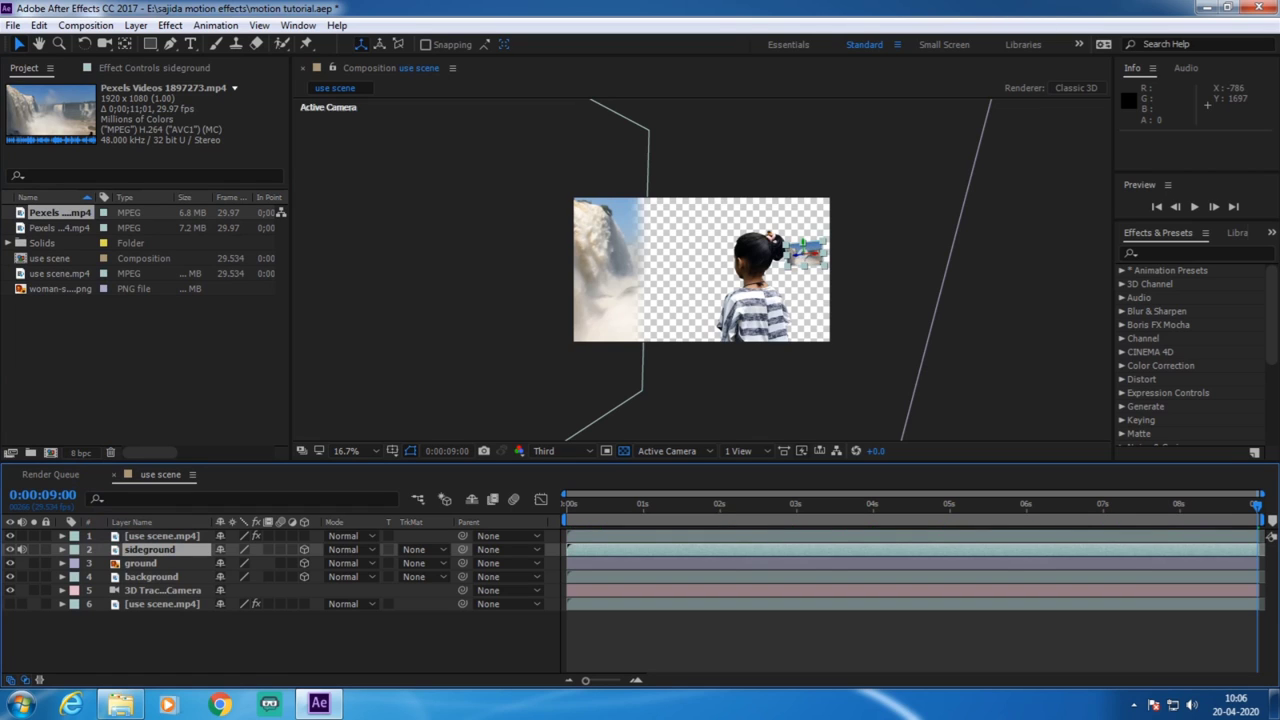
key(s)
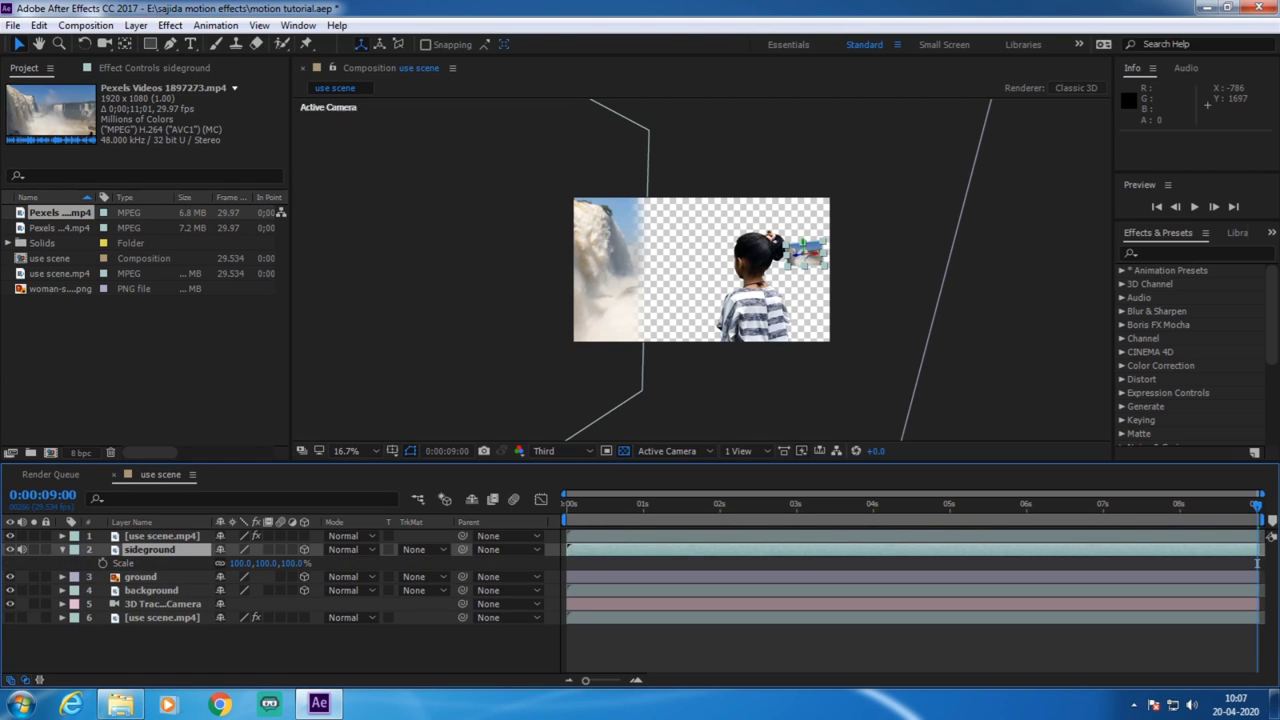
drag(250, 563, 410, 563)
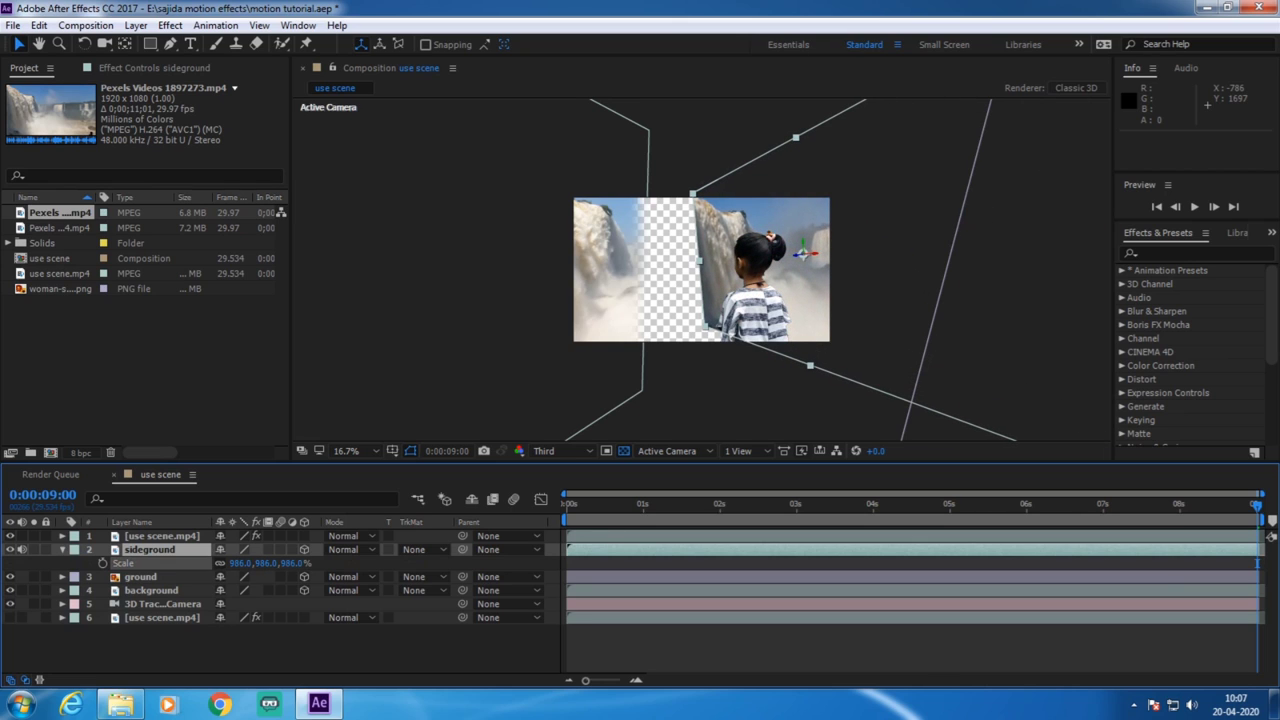
key(Return)
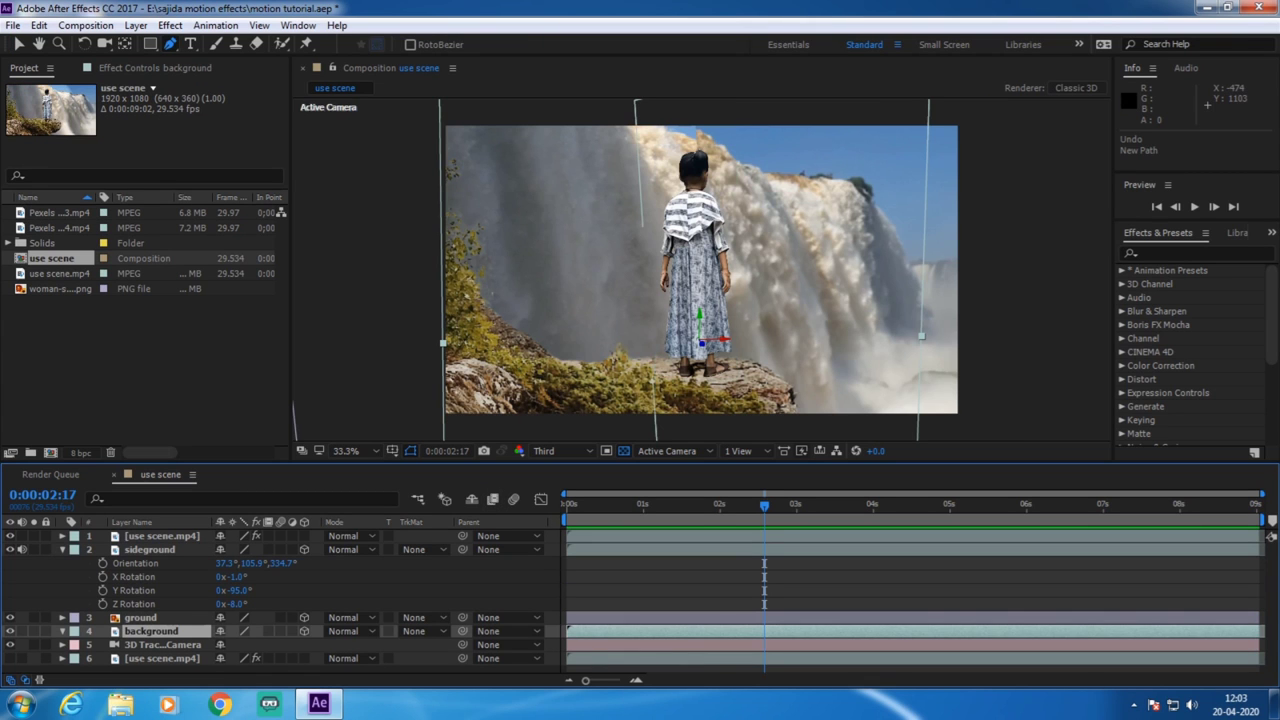
Start a Pen mask on the sideground layer, placing points down the left side and along the bottom.
click(149, 549)
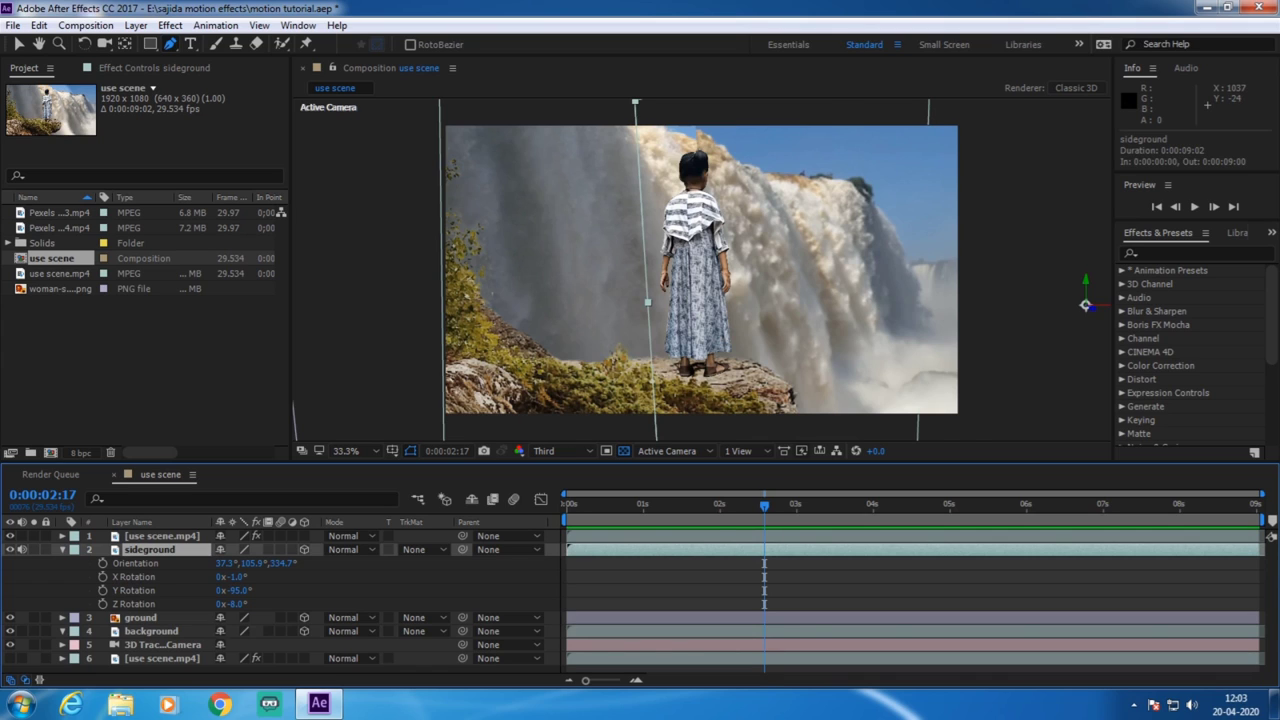
key(comma)
key(comma)
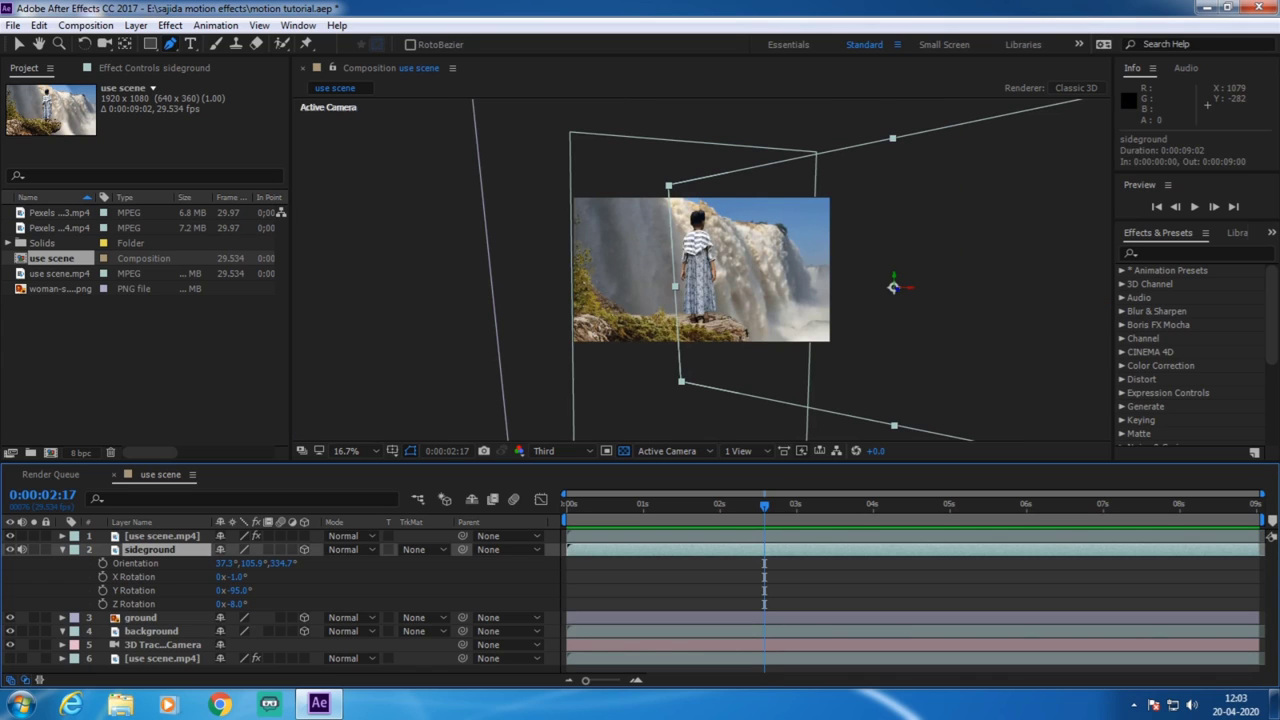
click(725, 155)
click(702, 204)
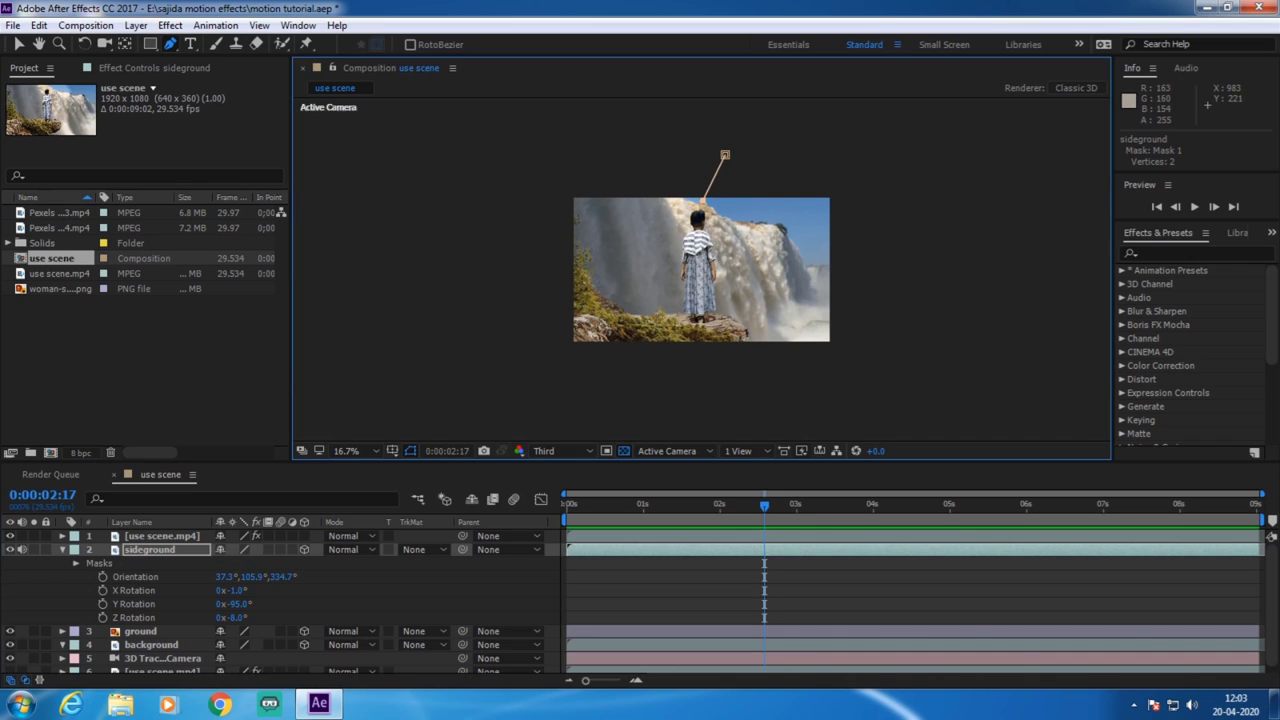
click(704, 228)
click(711, 286)
click(714, 350)
click(795, 375)
drag(950, 373, 957, 357)
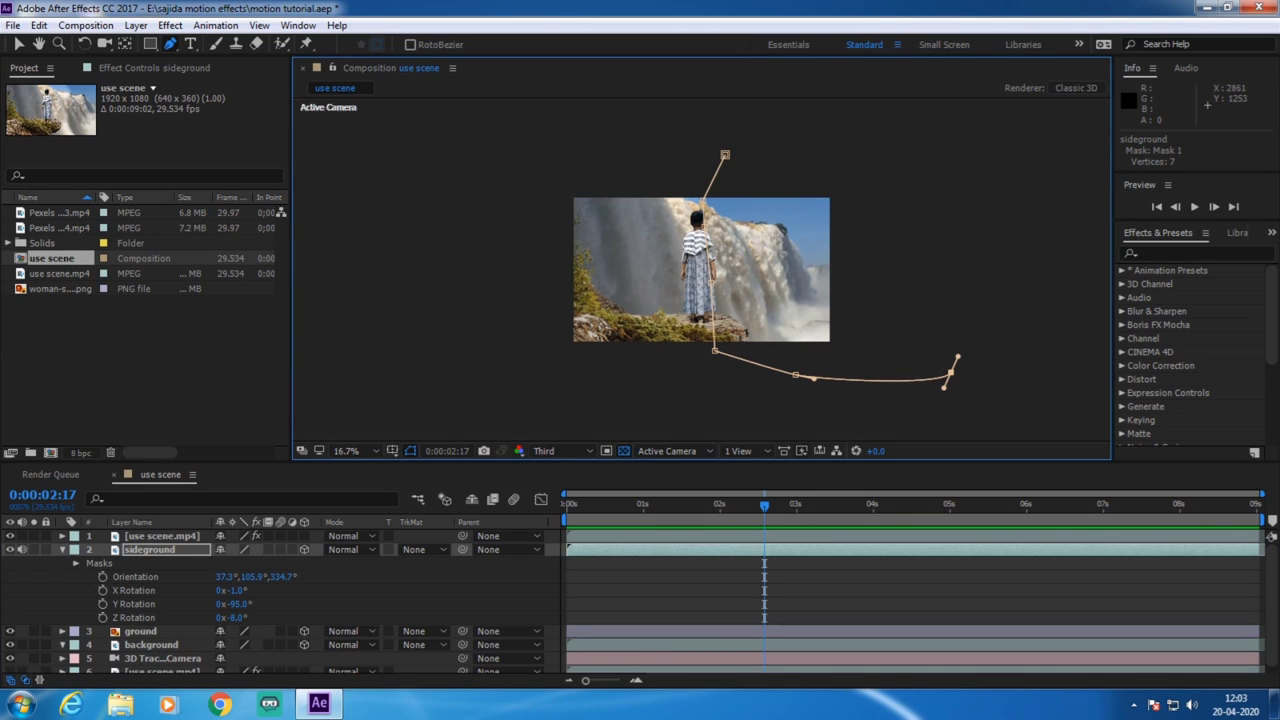
Continue the mask along the bottom, up the right side and across the top, closing the shape.
key(ctrl+z)
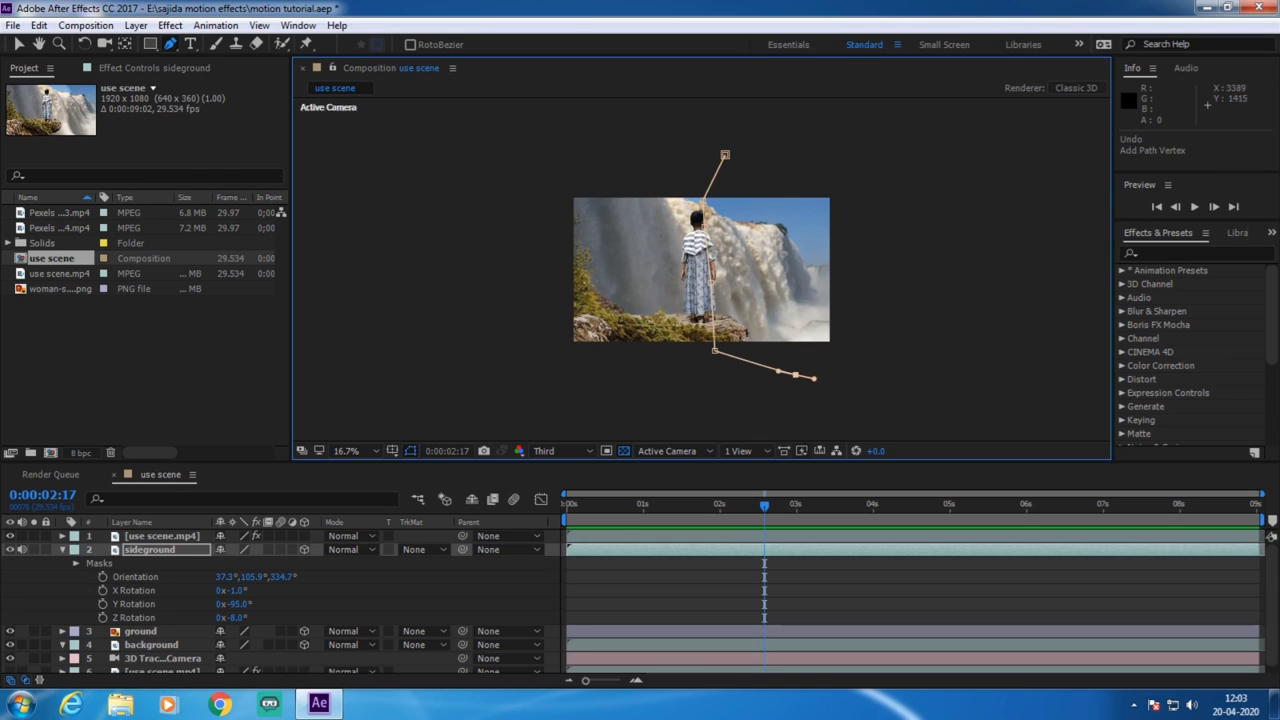
click(1023, 397)
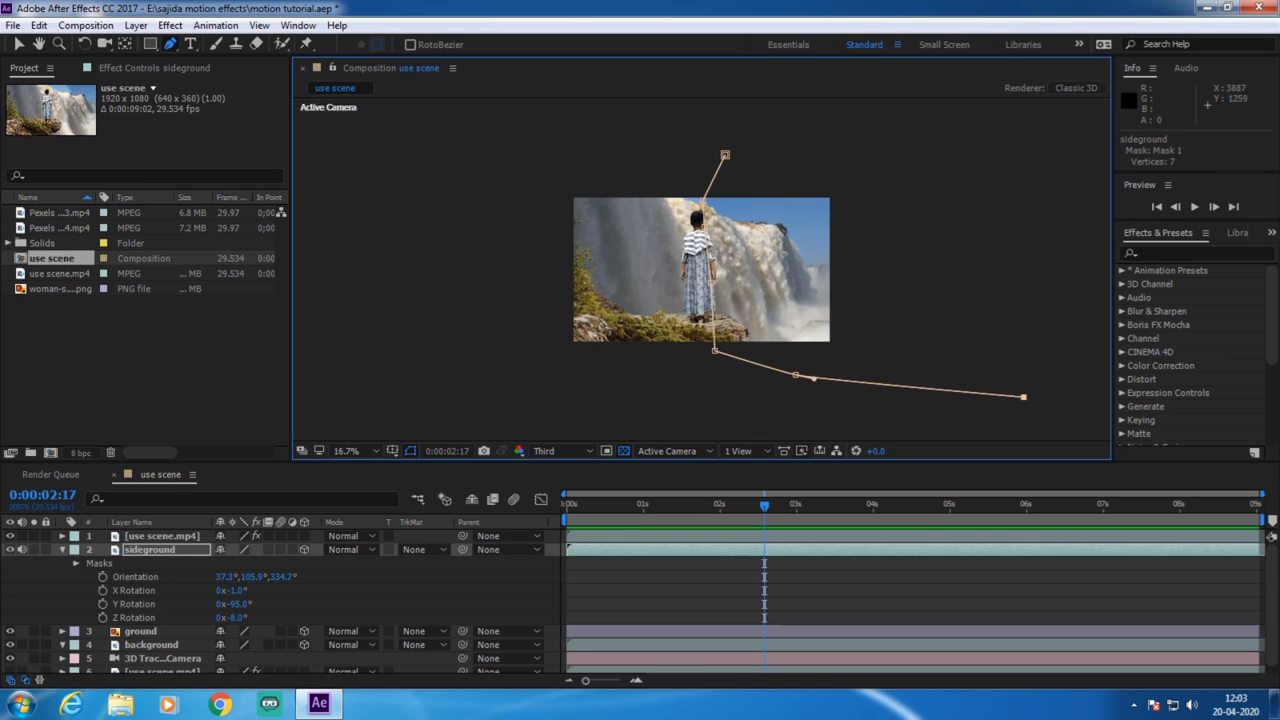
click(1096, 365)
click(1096, 224)
click(1068, 141)
click(992, 106)
click(888, 120)
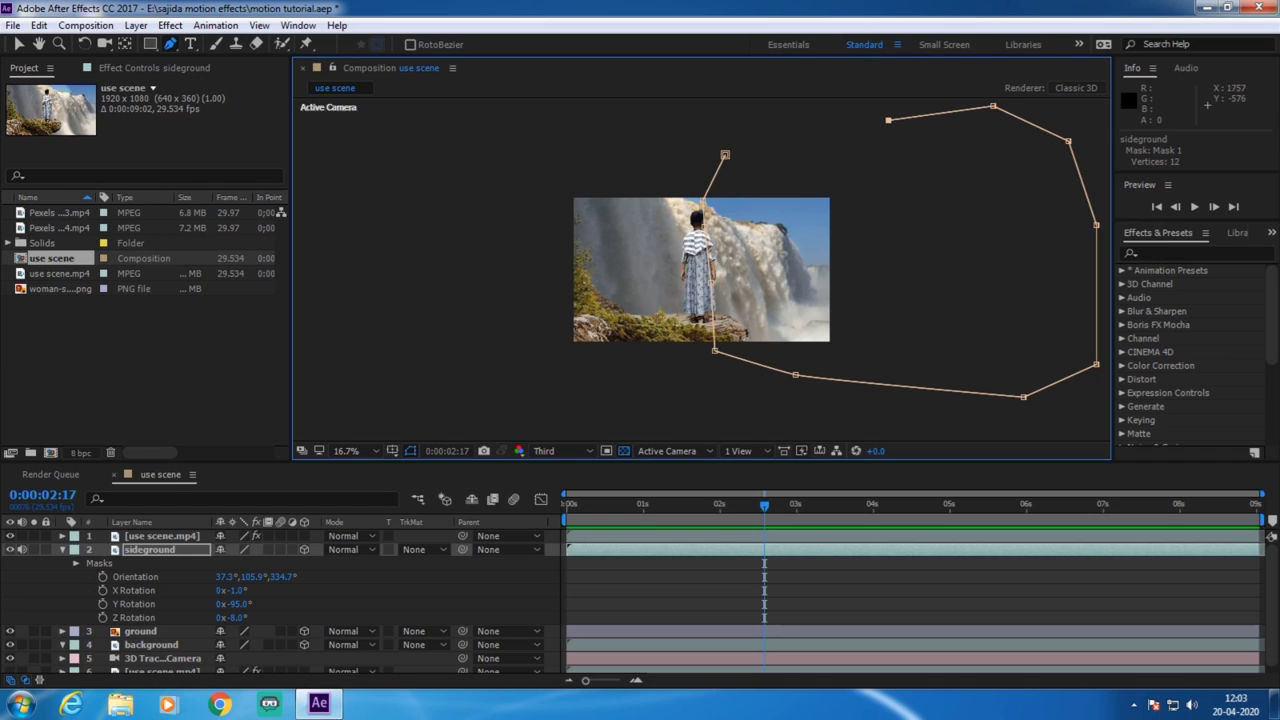
click(753, 120)
click(724, 155)
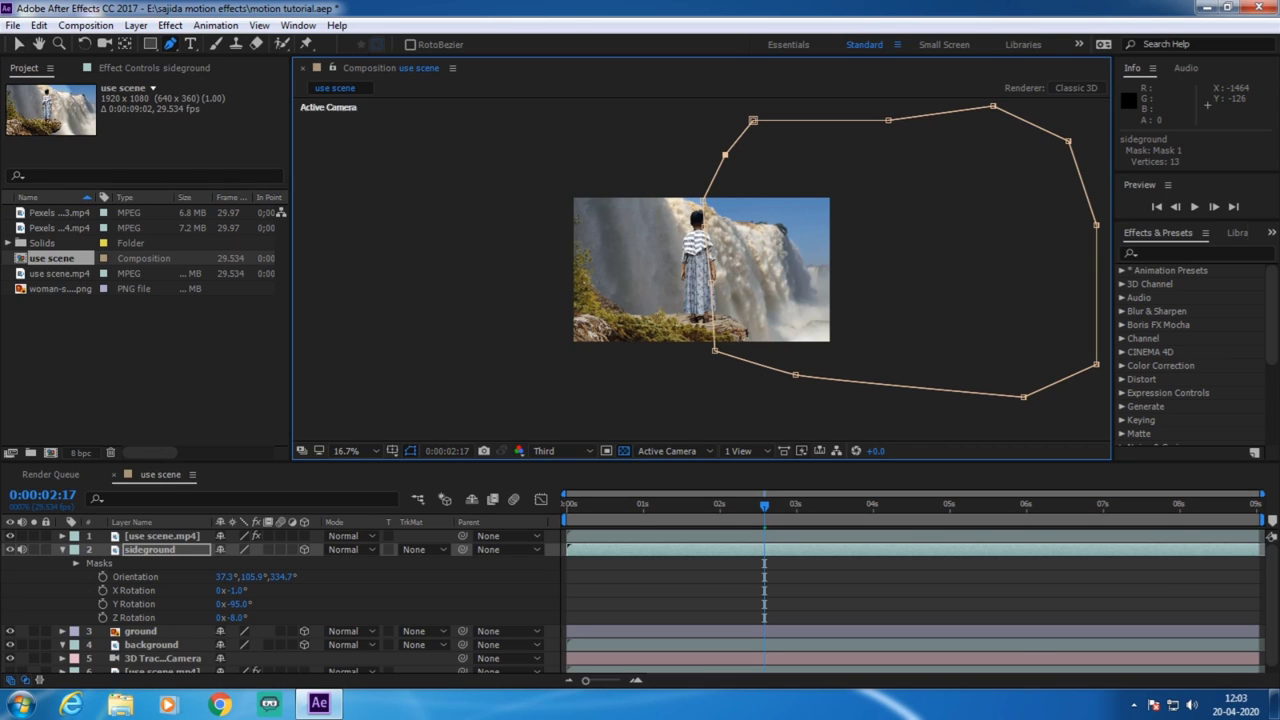
Reshape the mask's lower edge, right edge and top-right corner, then fit the composition in the viewer.
key(space)
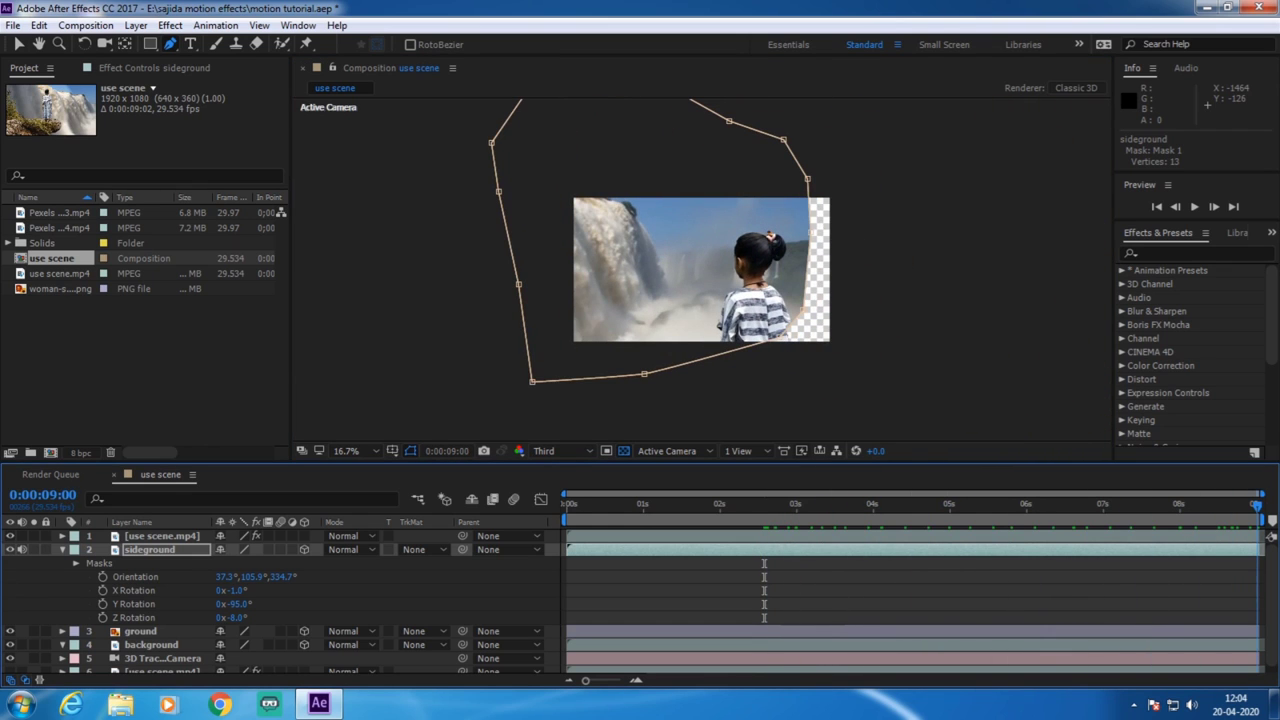
key(v)
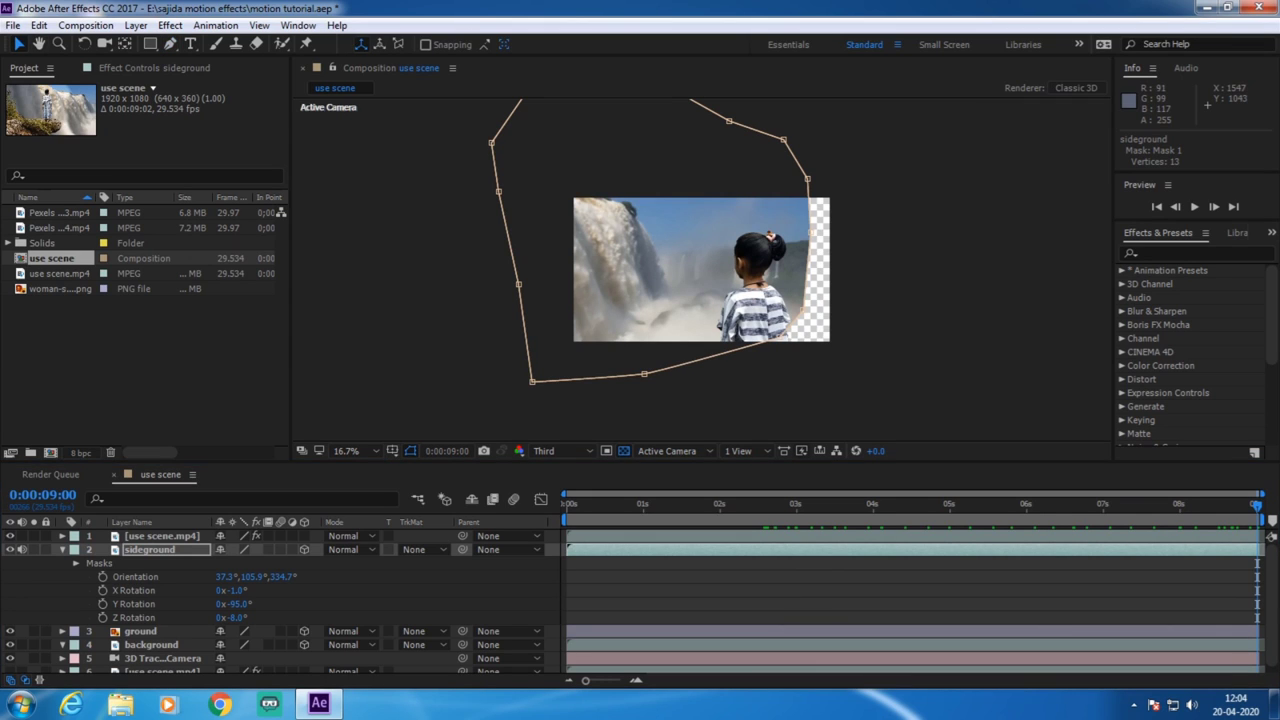
drag(810, 325, 844, 357)
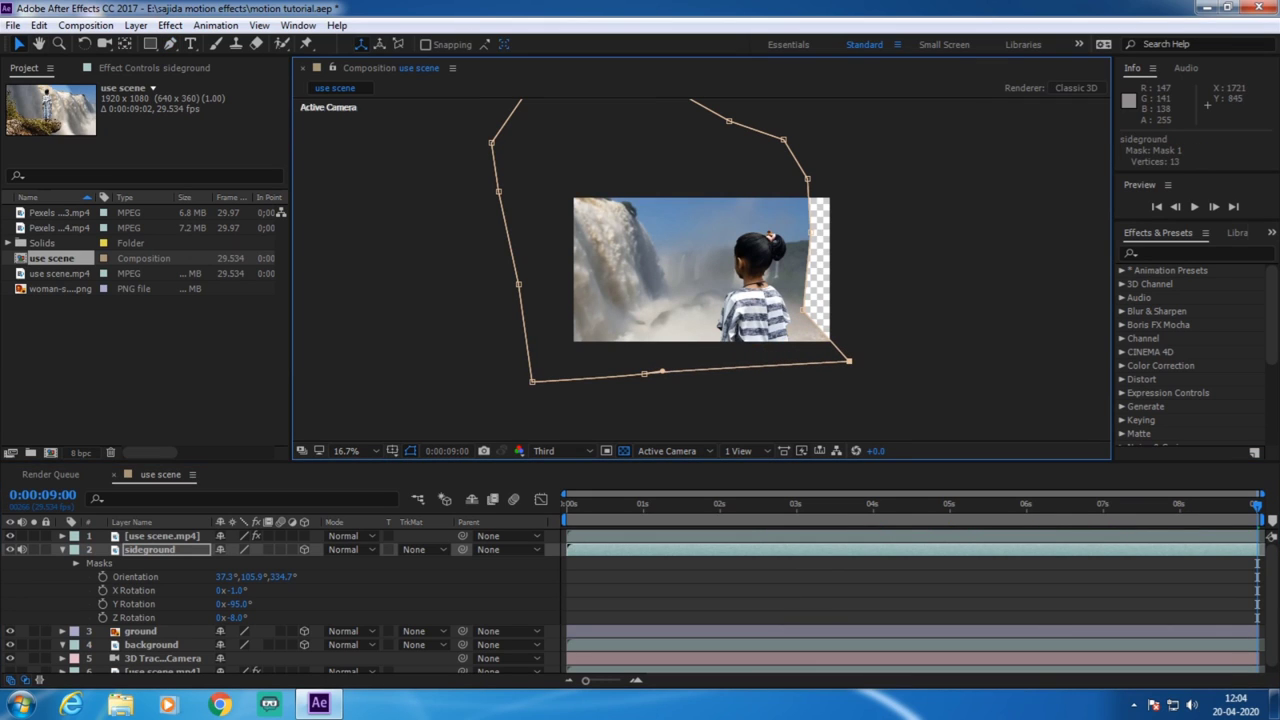
drag(822, 268, 884, 308)
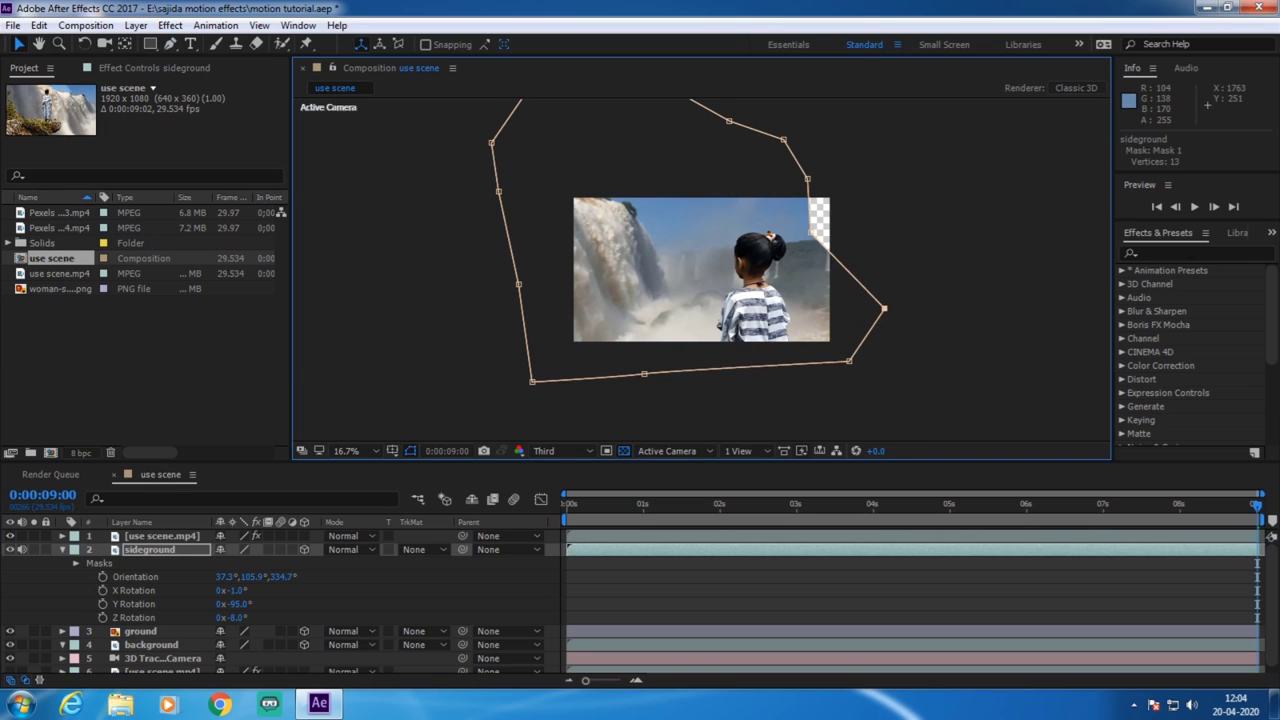
drag(810, 232, 882, 176)
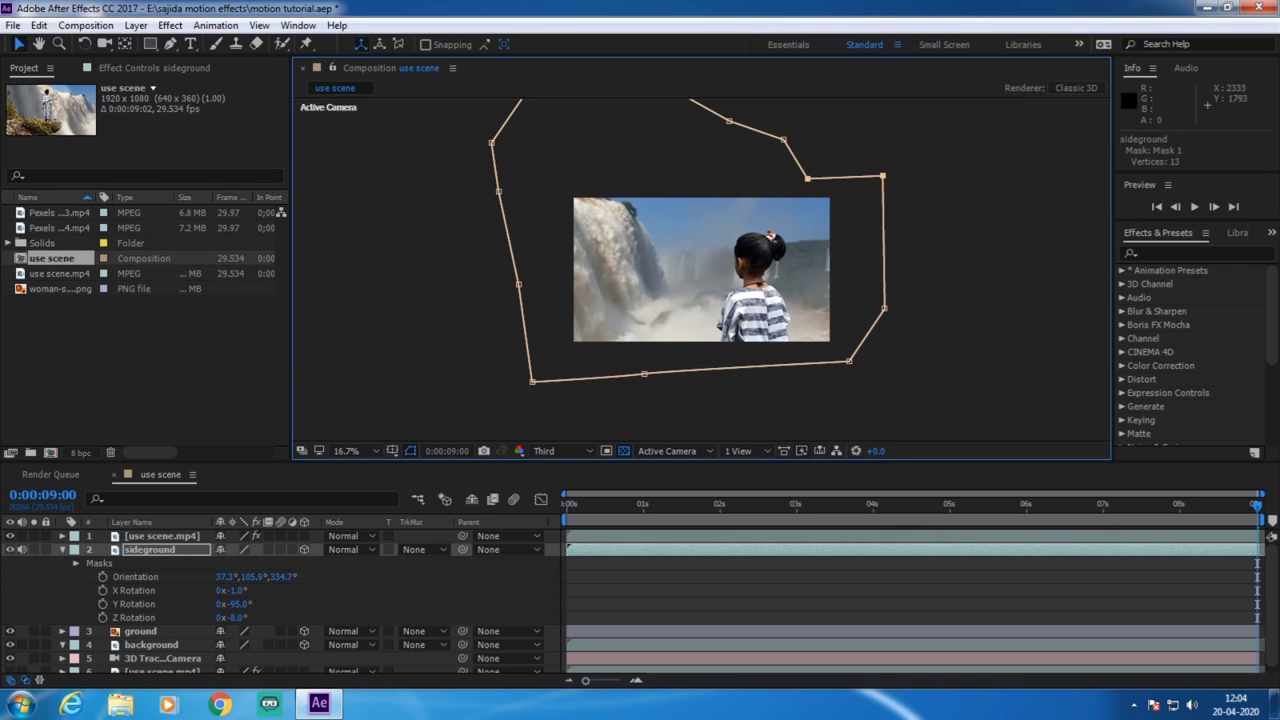
key(Page_Up)
key(Page_Up)
key(Page_Up)
key(Page_Up)
key(Page_Up)
key(Page_Up)
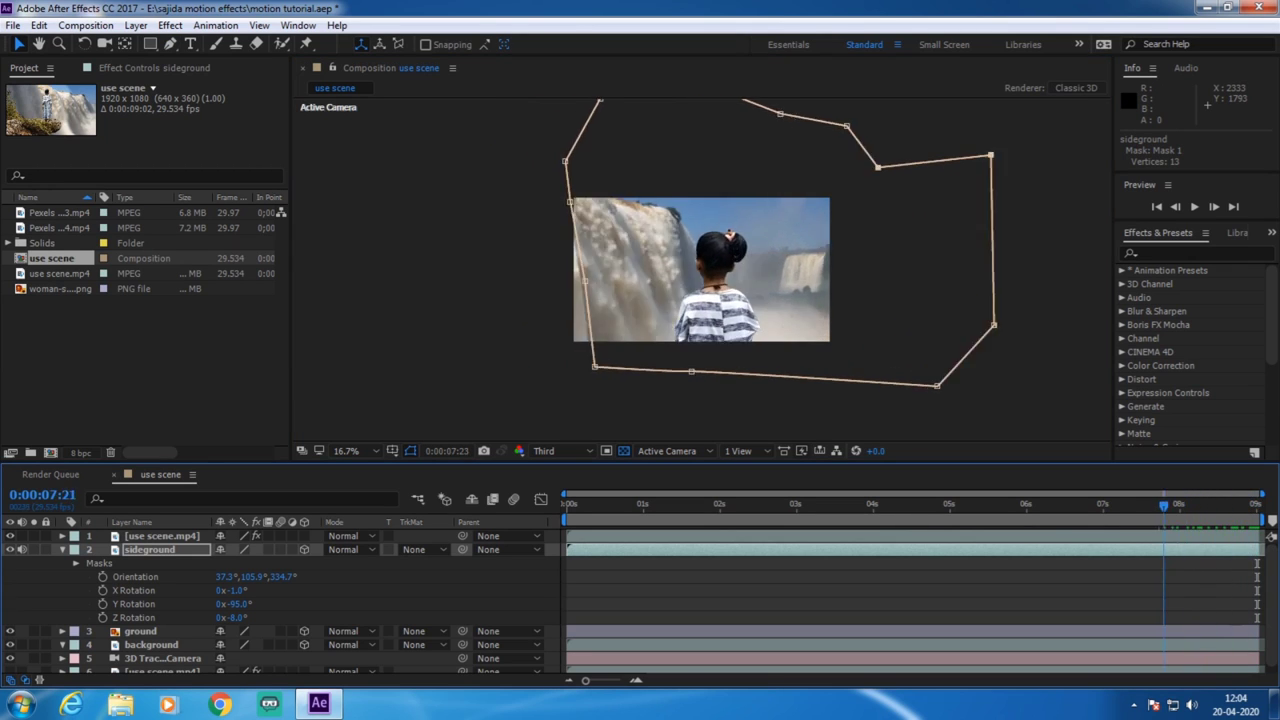
key(Page_Up)
key(Page_Up)
key(Page_Up)
key(Page_Up)
key(Page_Up)
key(Page_Up)
key(Page_Up)
key(Page_Up)
key(Page_Up)
key(Page_Up)
key(Page_Up)
key(Page_Up)
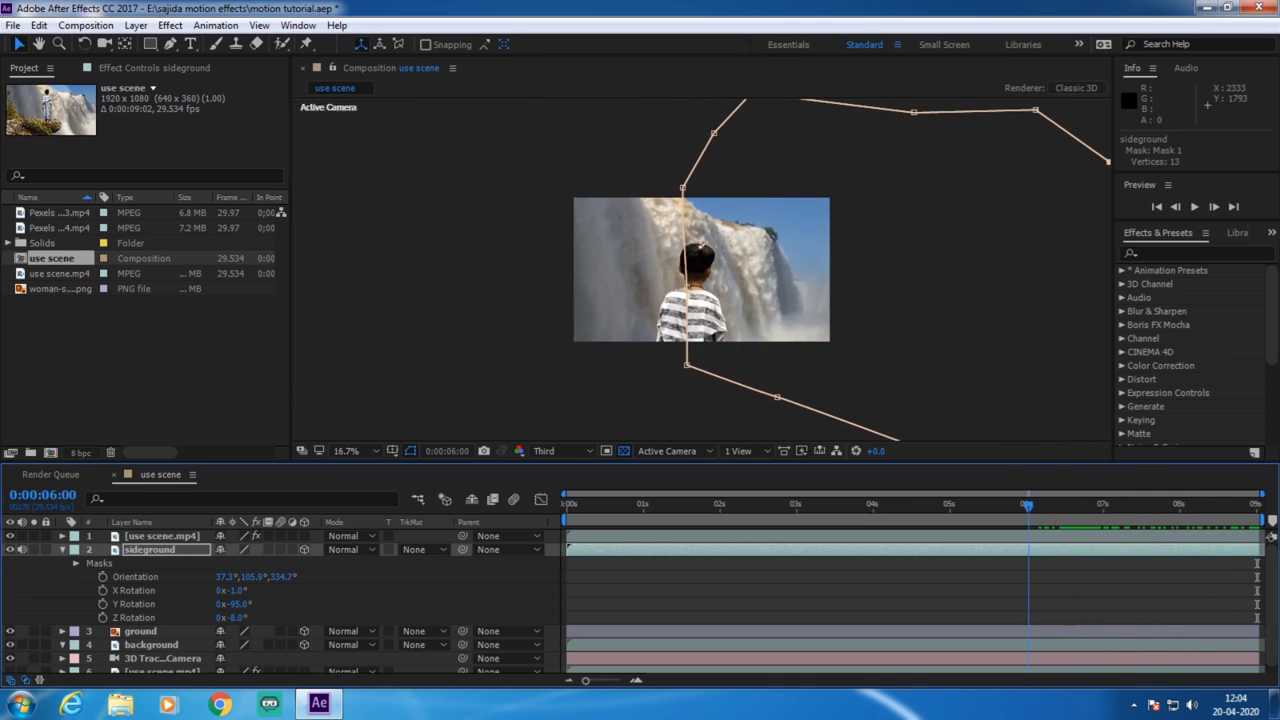
key(Page_Up)
key(Page_Up)
key(Page_Up)
key(Page_Up)
key(Page_Up)
key(Page_Up)
key(Page_Up)
key(Page_Up)
key(Page_Up)
key(Page_Up)
key(Page_Up)
key(Page_Up)
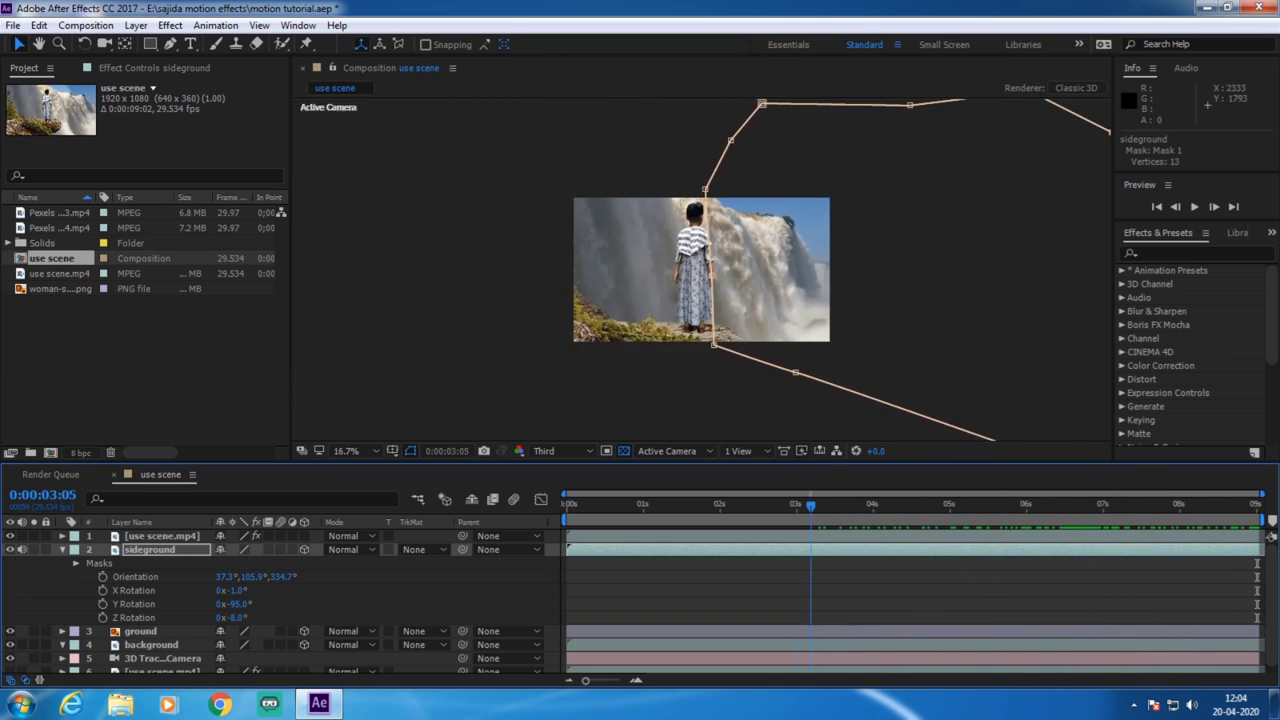
key(Page_Up)
key(Page_Up)
key(Page_Up)
key(Page_Up)
key(Page_Up)
key(Page_Up)
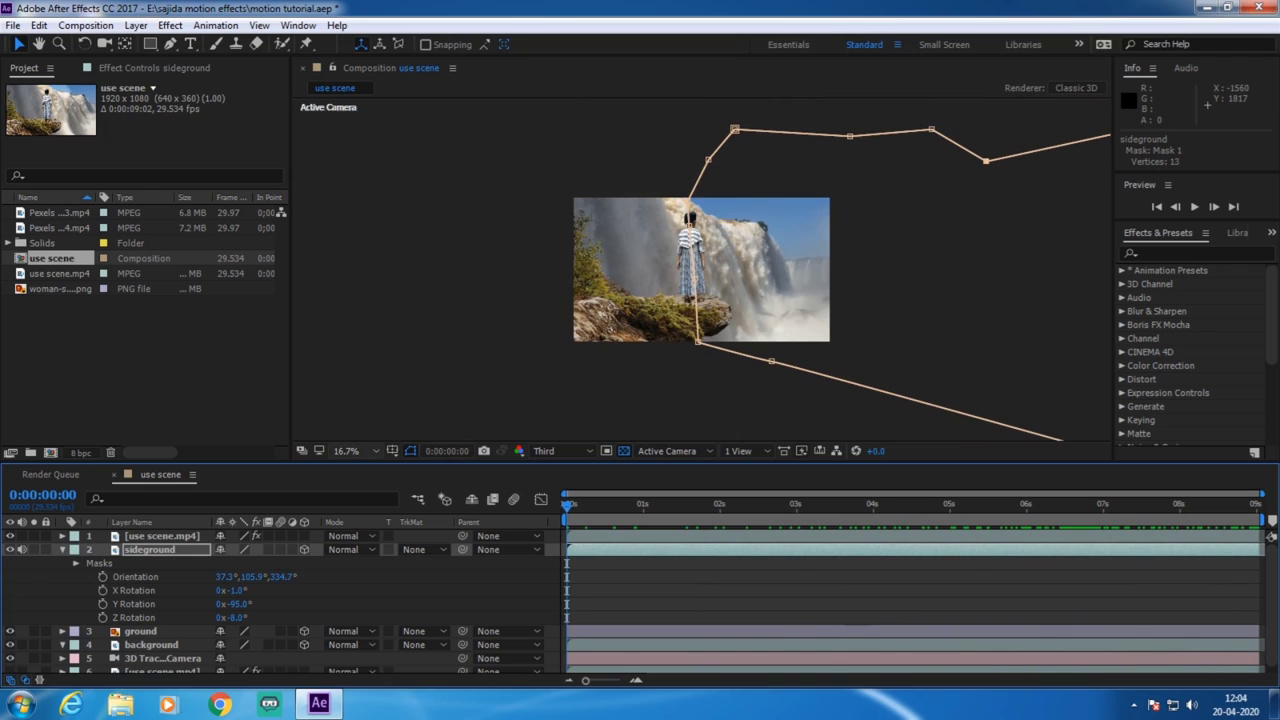
click(347, 451)
click(385, 179)
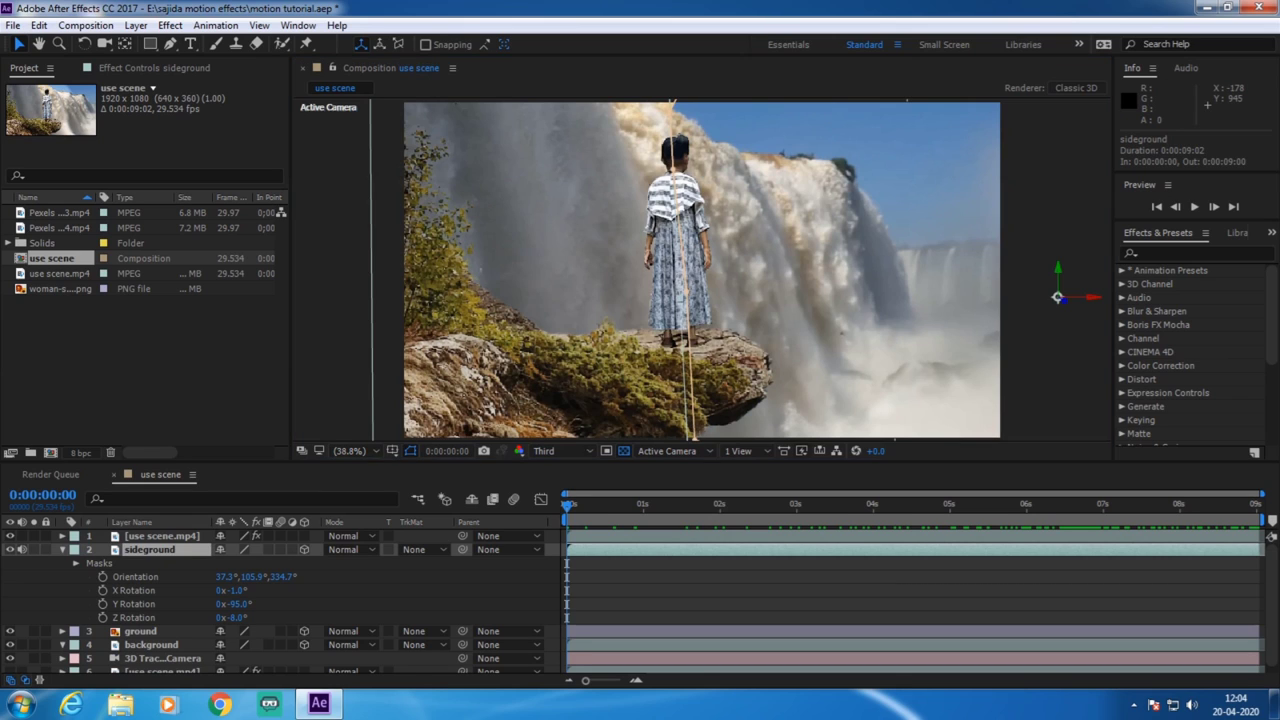
Set the sideground Mask 1 feather to 81 pixels.
click(62, 549)
key(m)
key(m)
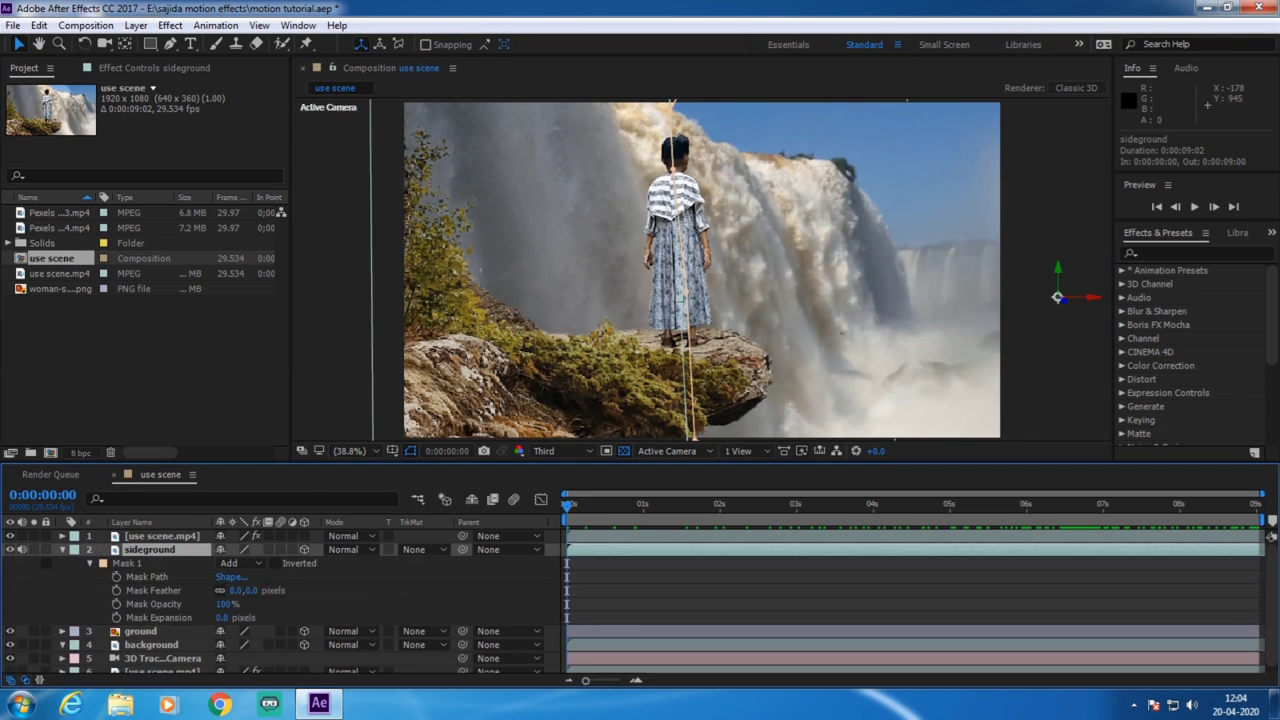
mouse_move(240, 590)
mouse_down()
mouse_move(300, 590)
mouse_move(201, 590)
mouse_up()
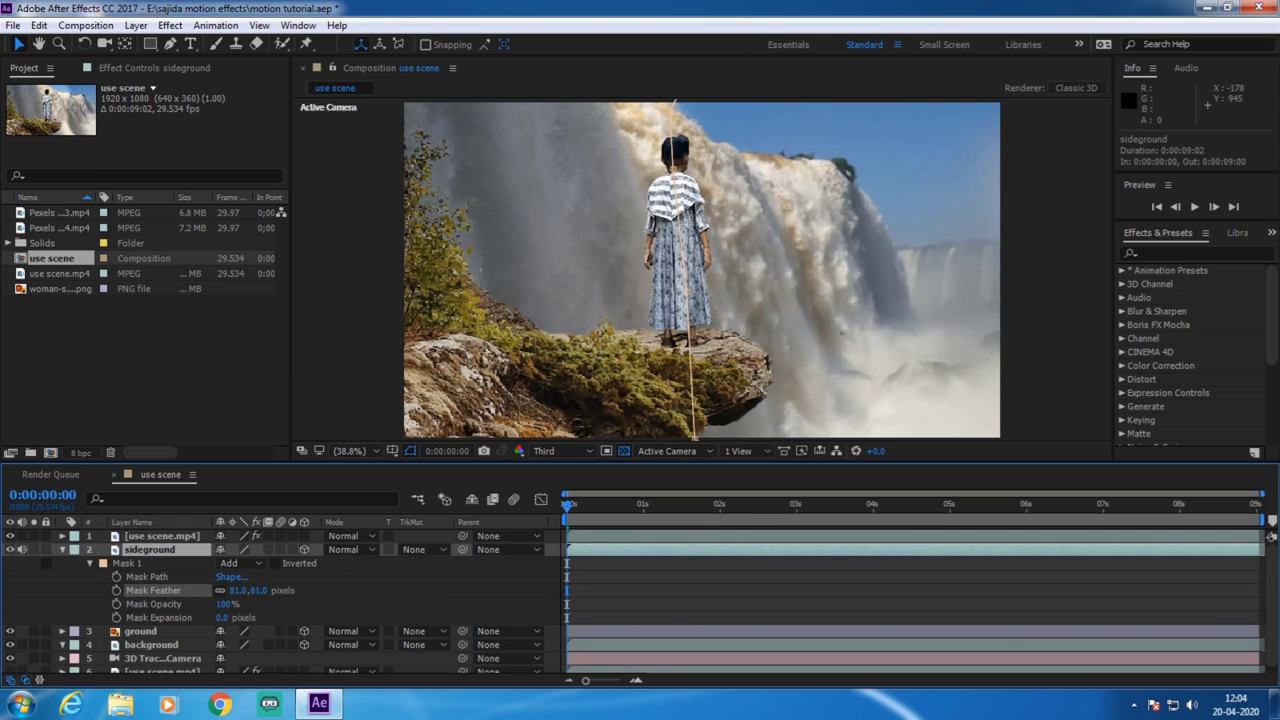
key(Return)
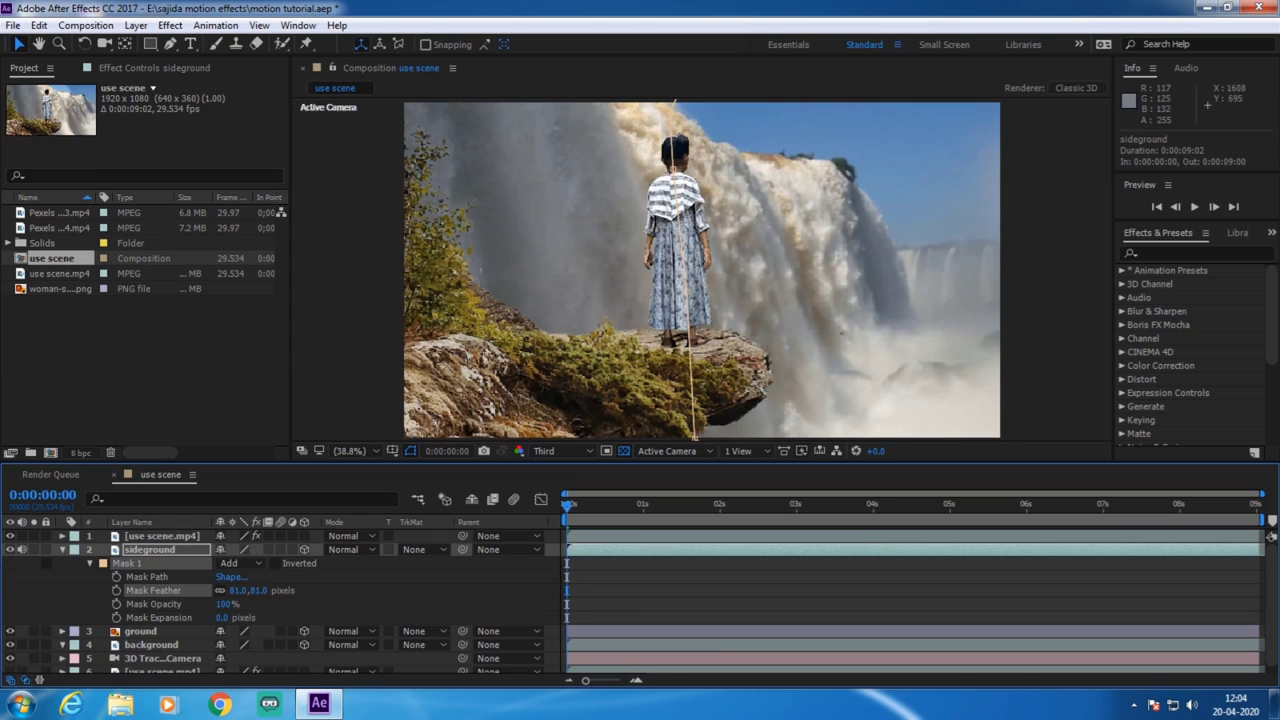
key(Return)
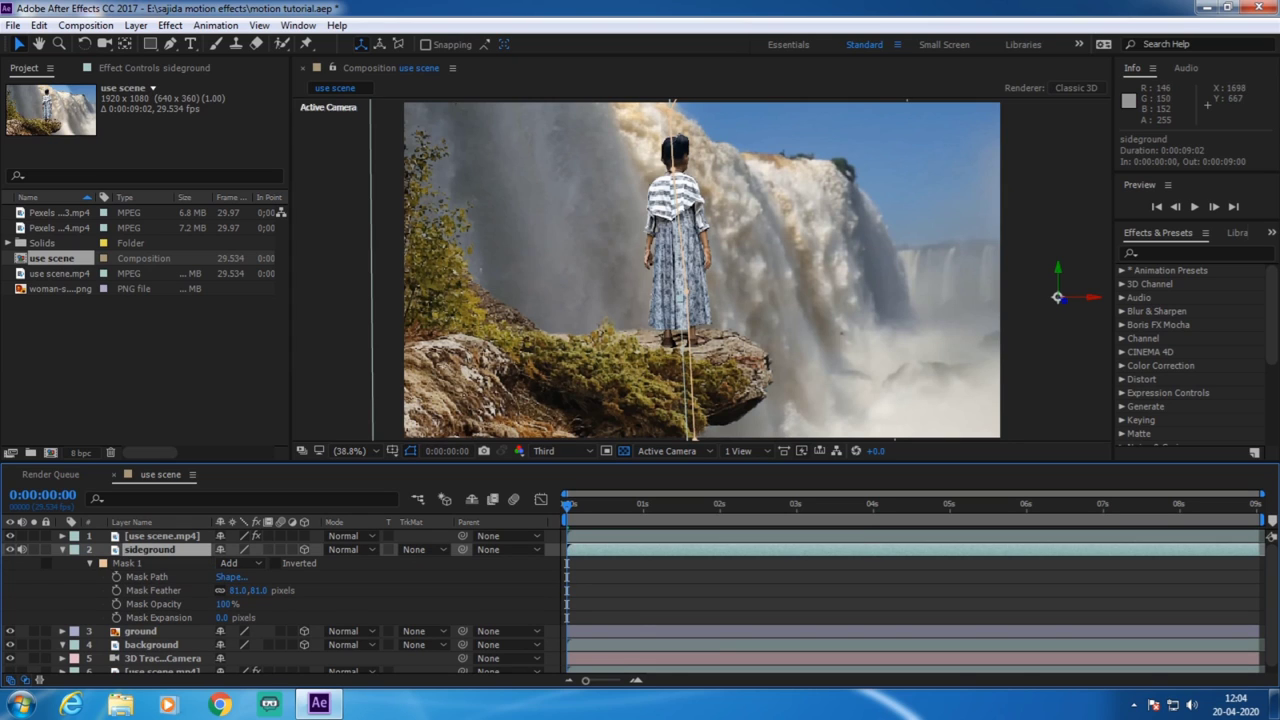
Nudge the sideground layer's position and preview the composite.
drag(918, 322, 904, 342)
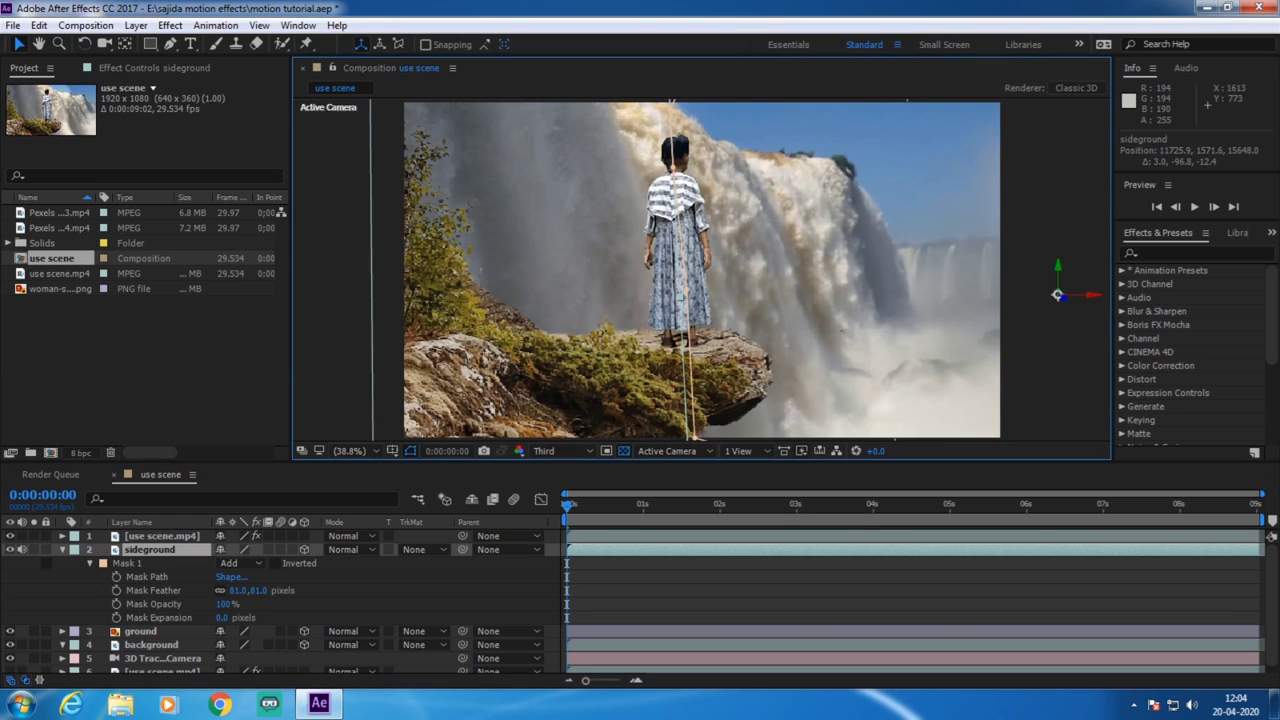
key(Return)
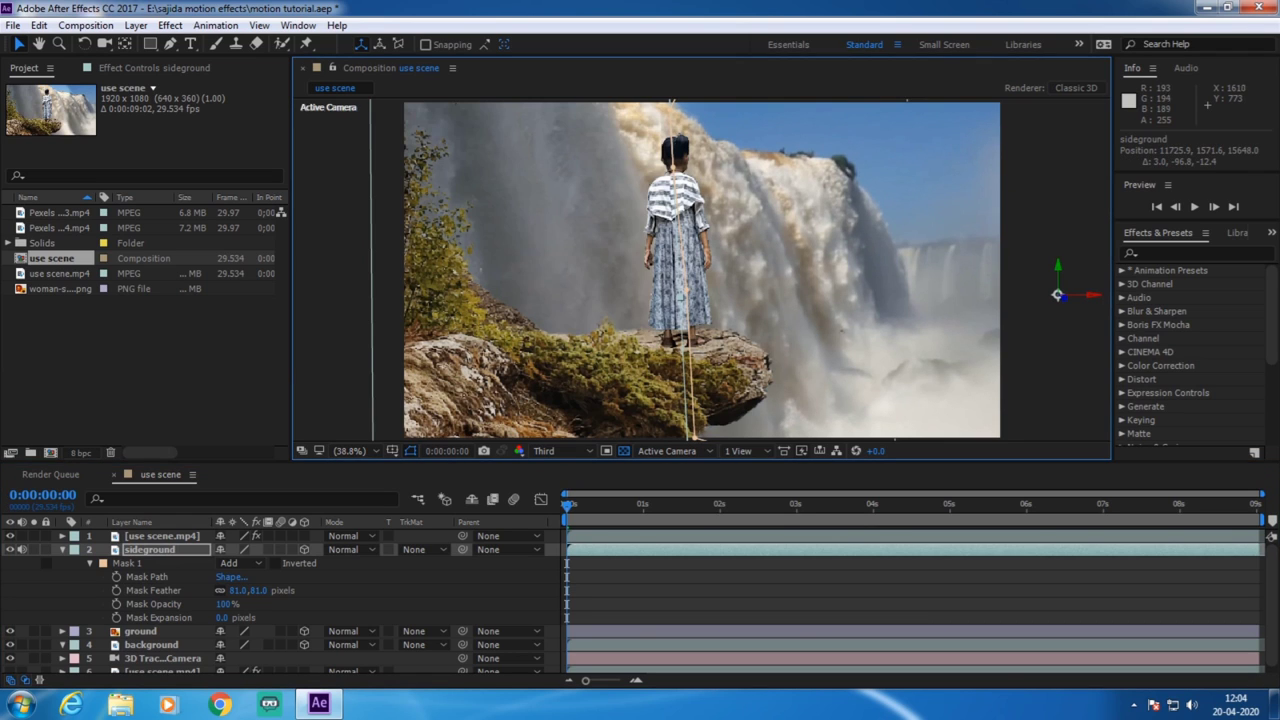
key(space)
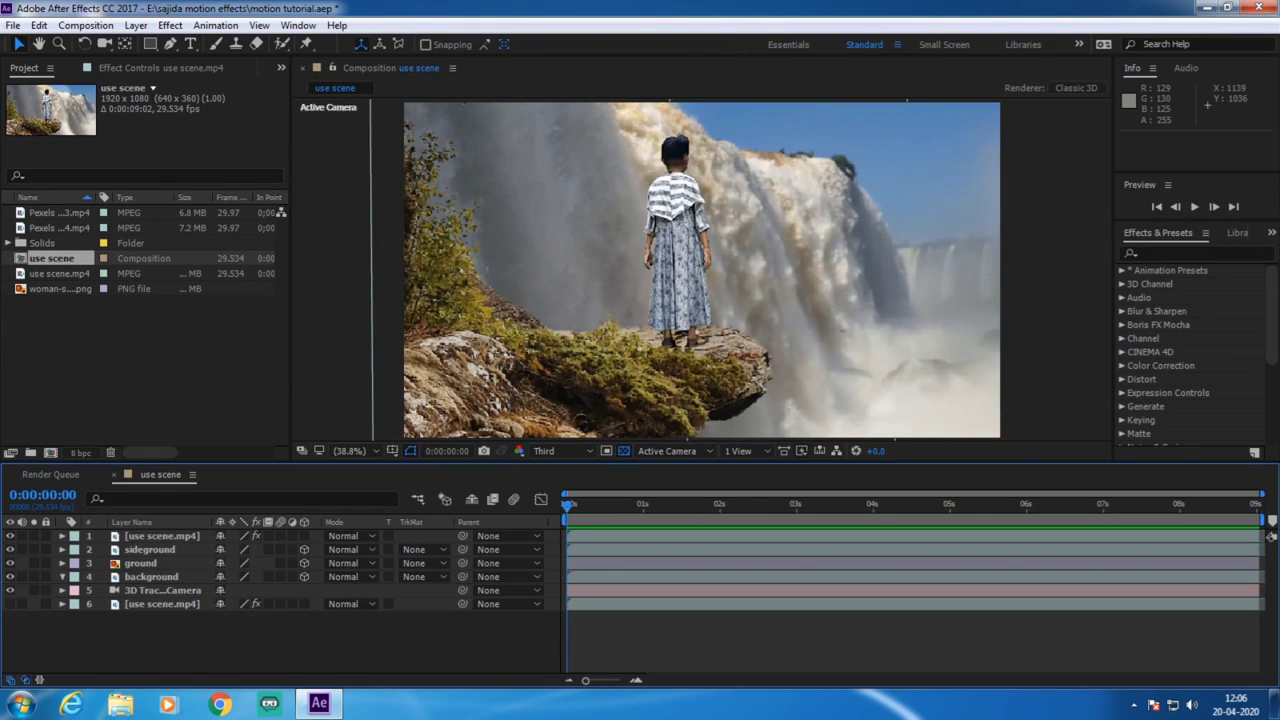
Pre-compose all six layers into a new composition named 'project penel'.
click(161, 536)
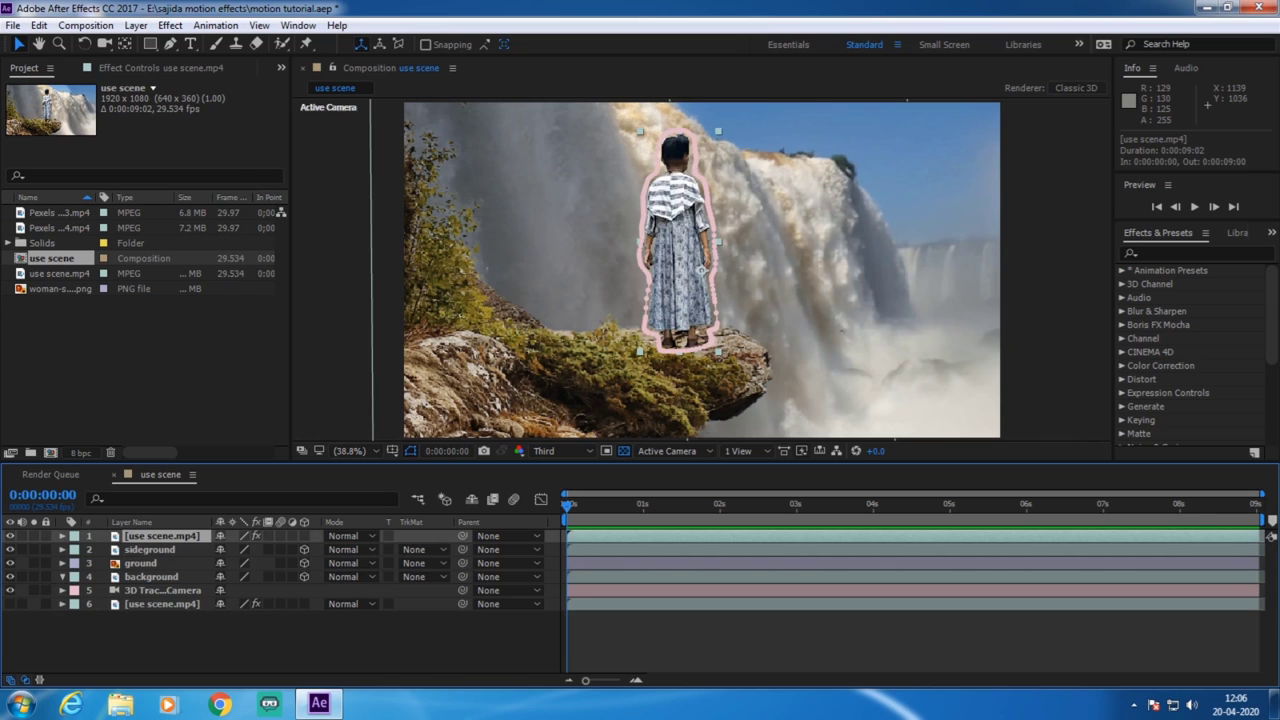
shift+click(162, 604)
right_click(167, 604)
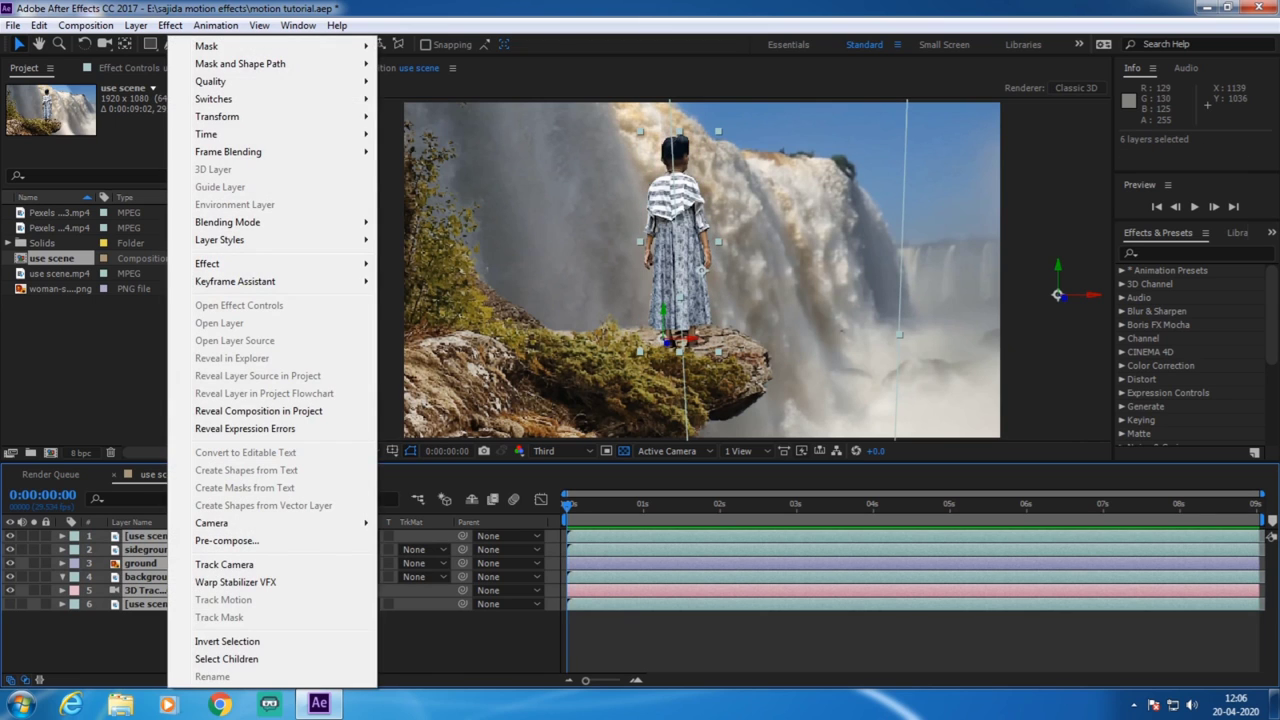
click(226, 540)
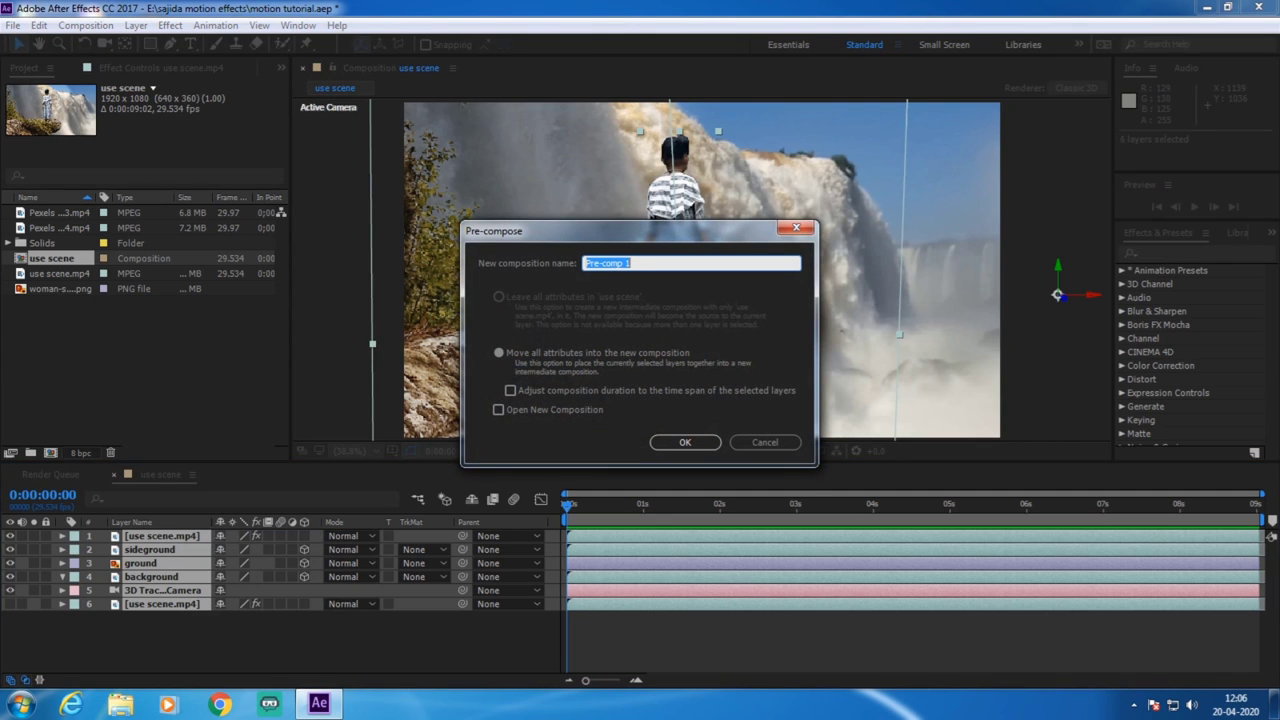
key(BackSpace)
text(project penel)
key(Return)
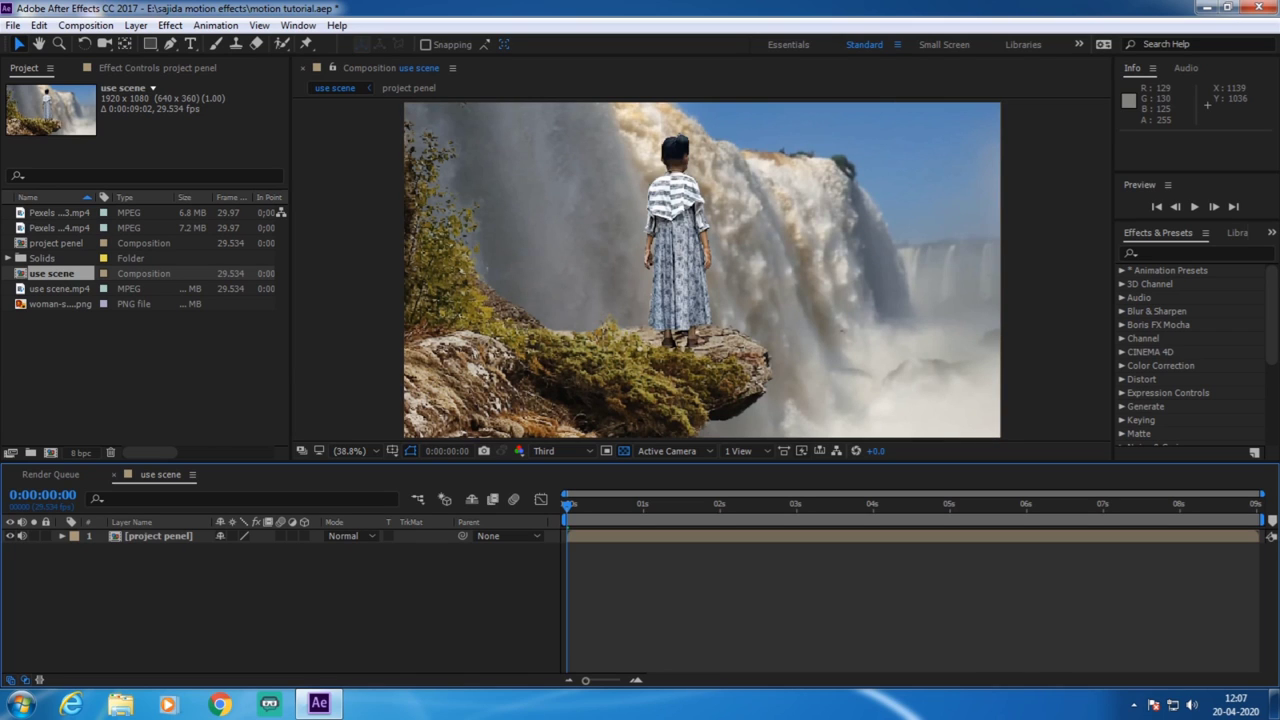
Resize the composition to 1920x820 with Lock Aspect Ratio turned off.
click(85, 25)
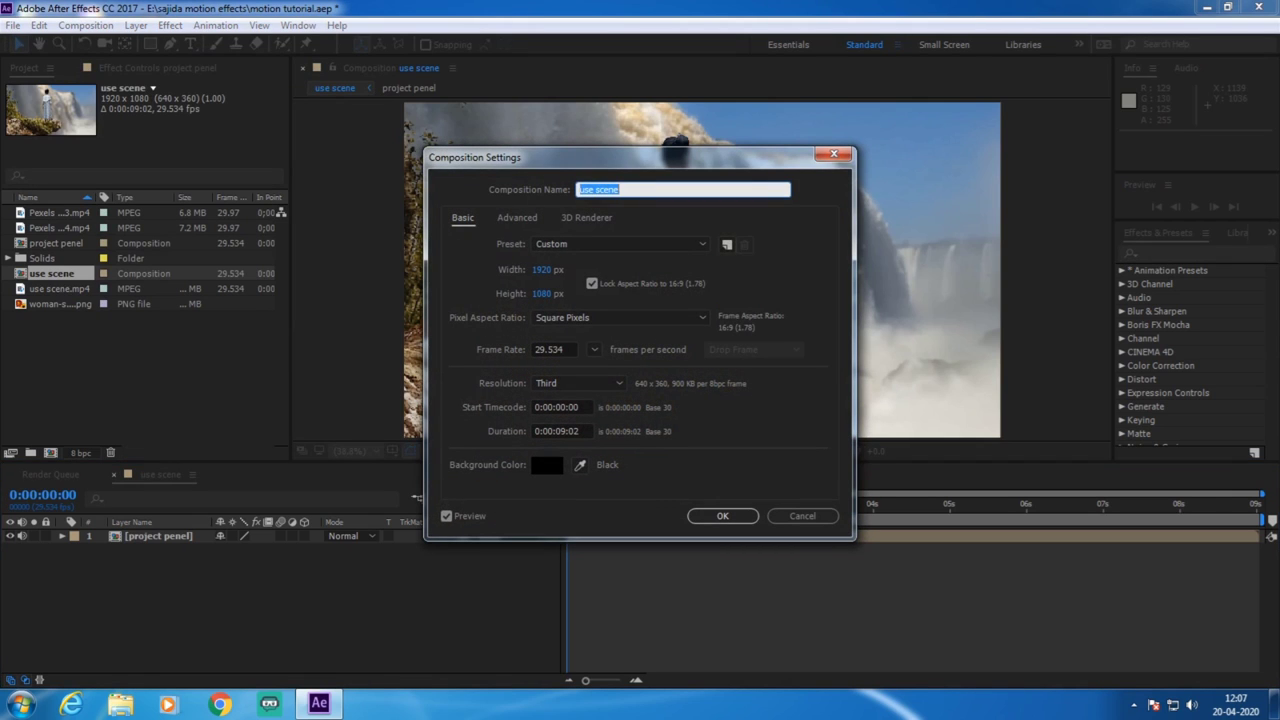
click(591, 283)
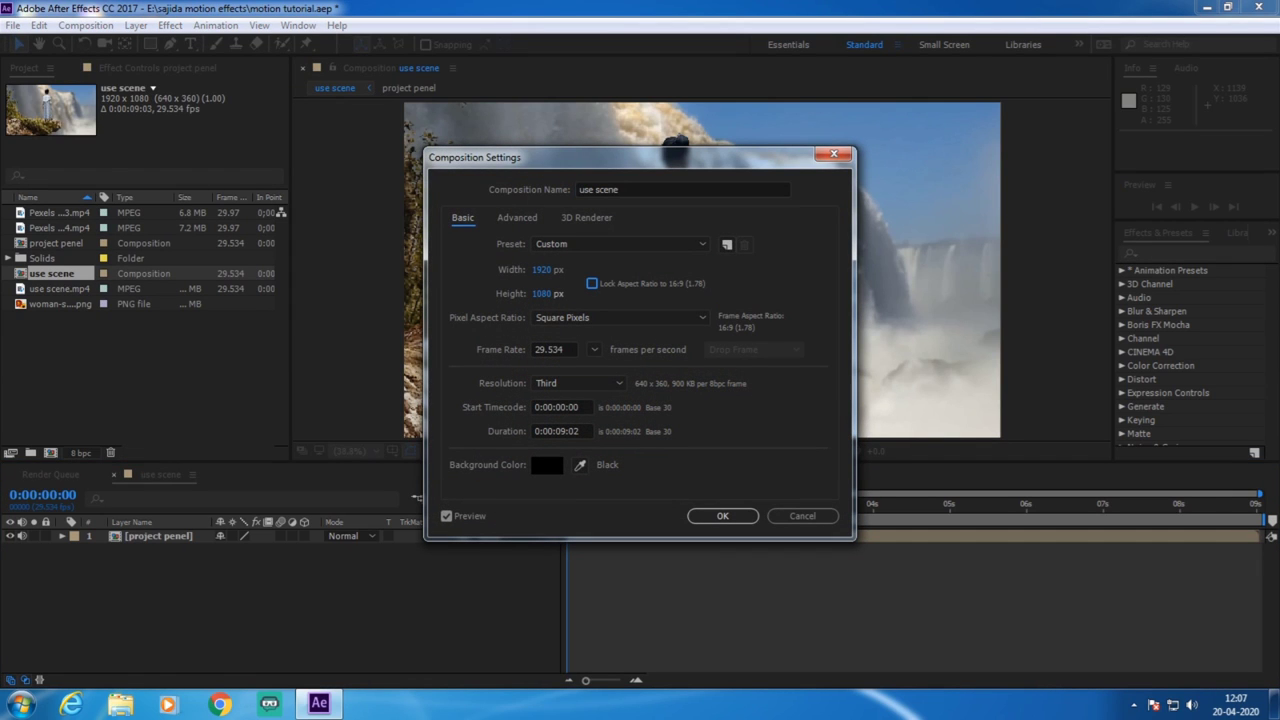
click(541, 293)
key(BackSpace)
text(8)
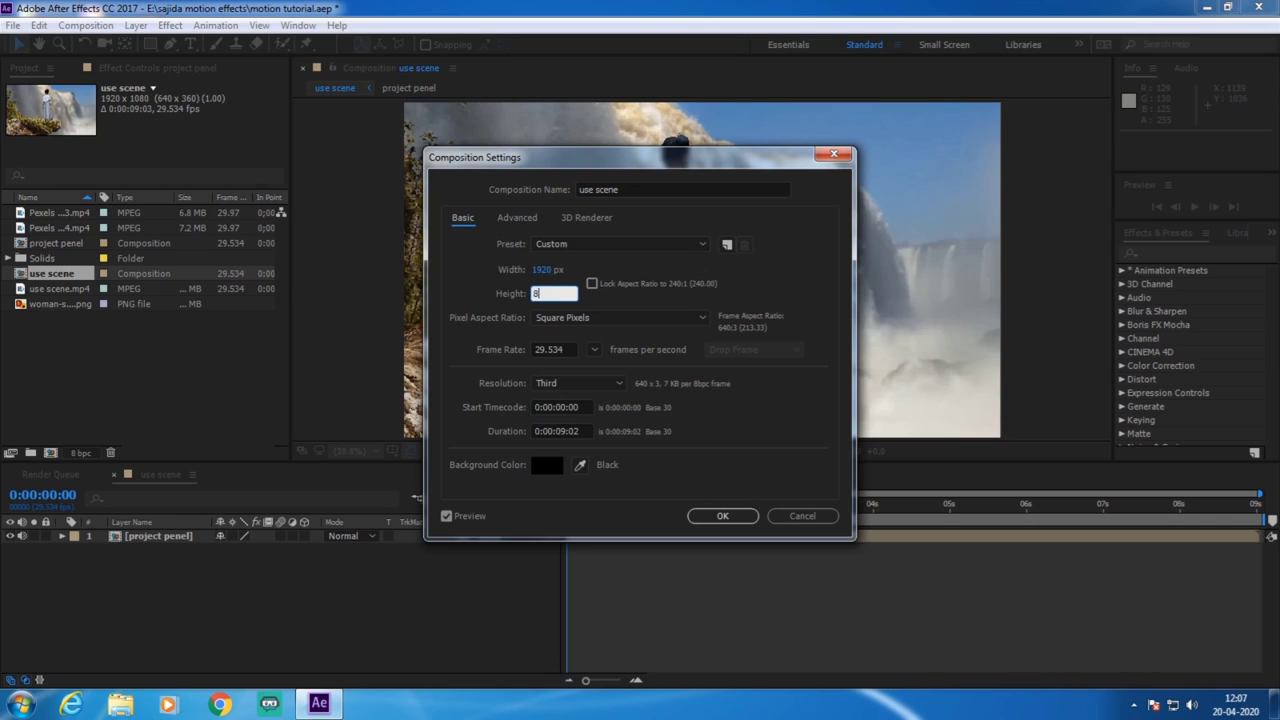
text(20)
click(722, 515)
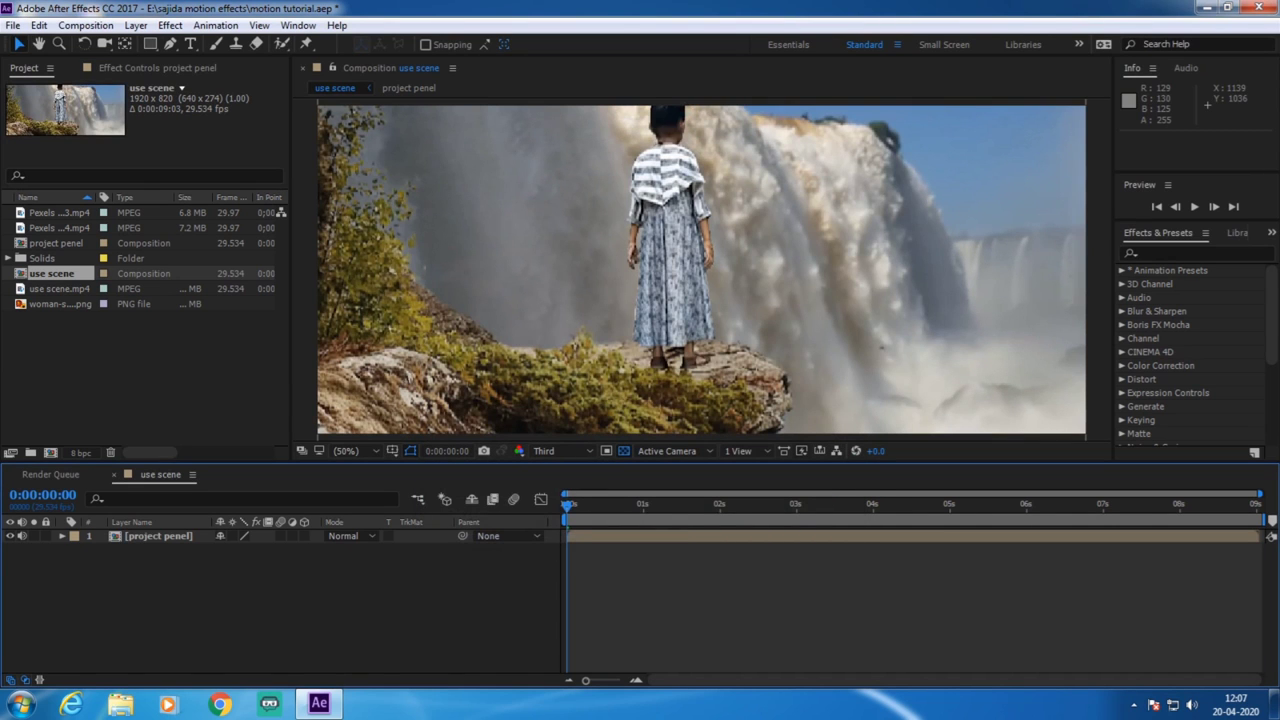
Recentre the project penel layer within the cropped widescreen frame.
click(550, 535)
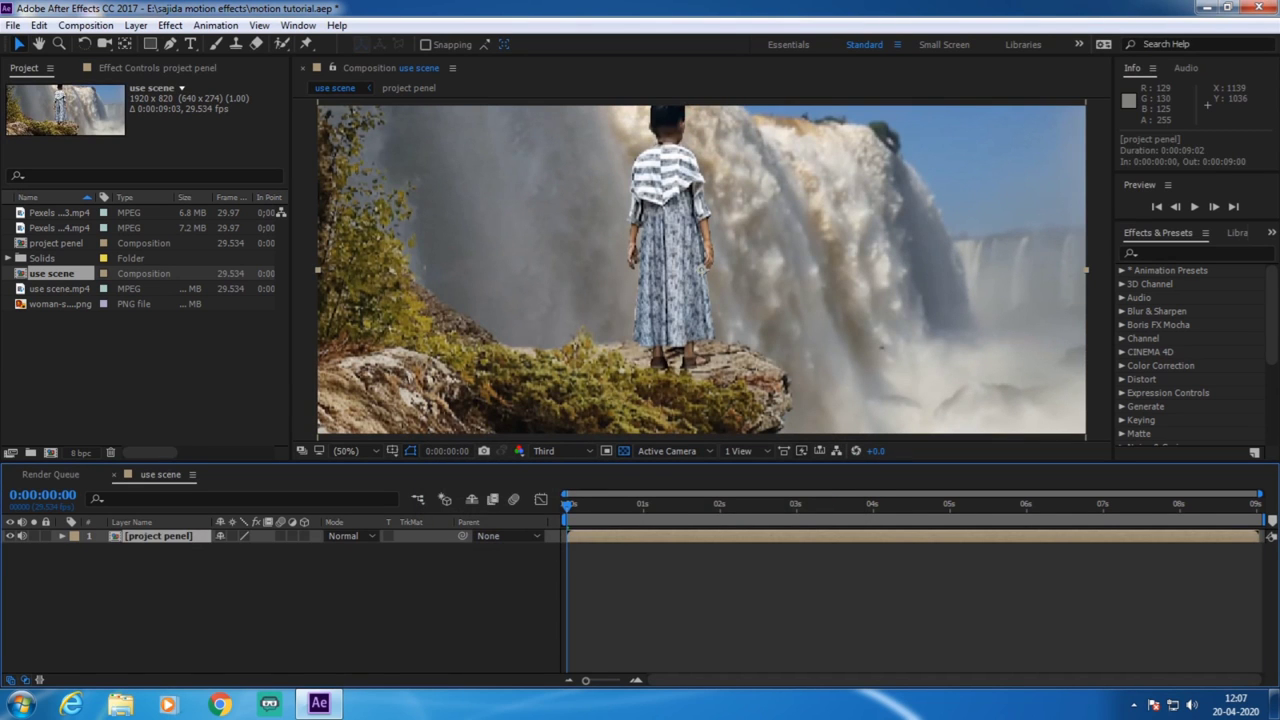
key(comma)
key(comma)
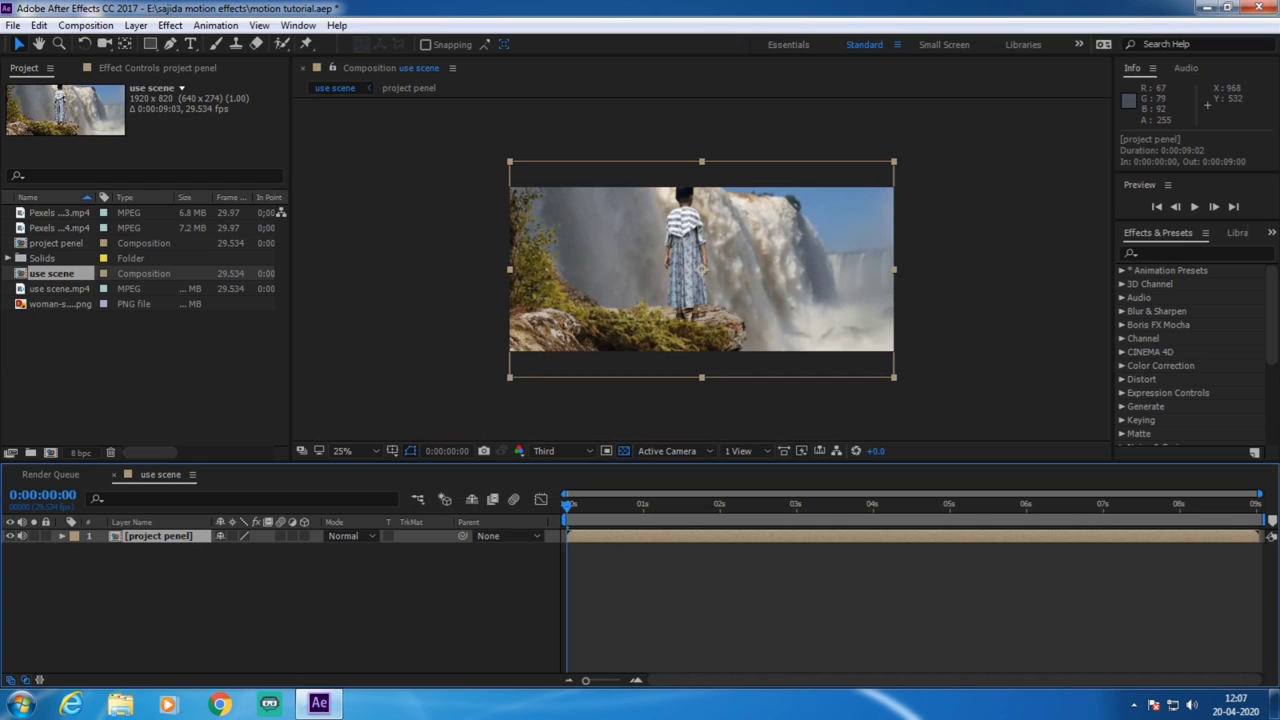
drag(693, 275, 688, 302)
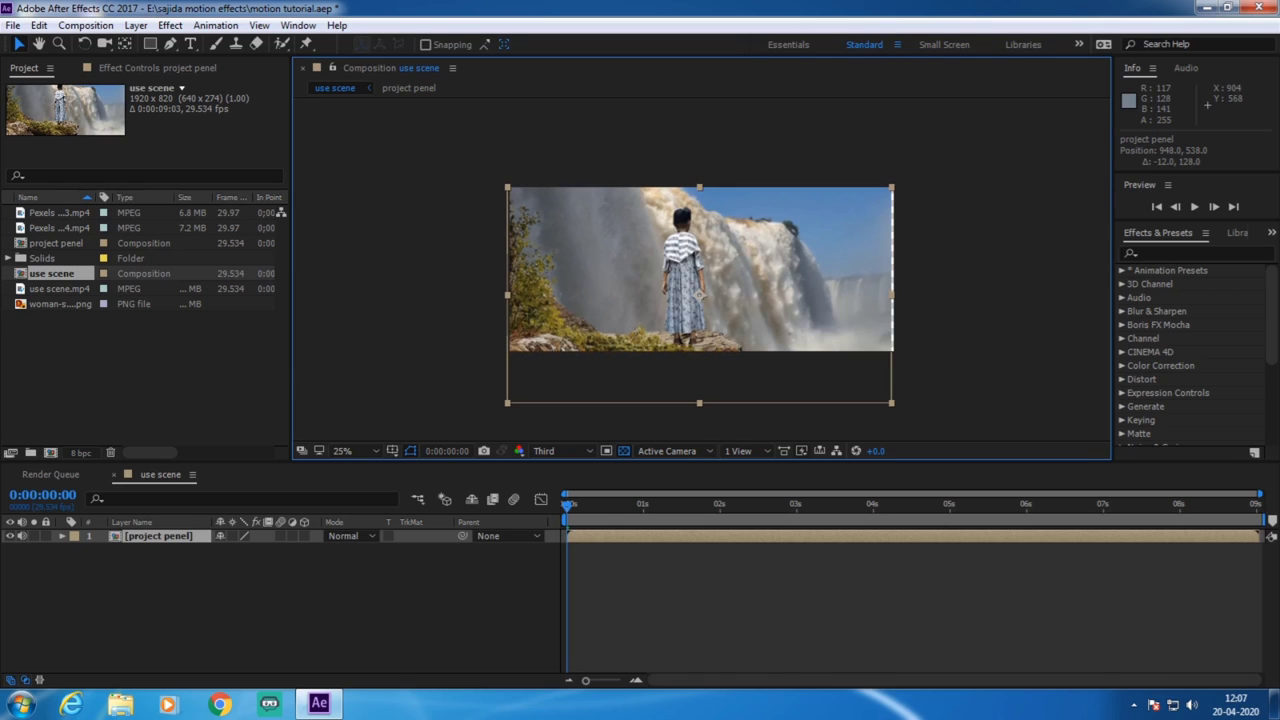
drag(688, 302, 702, 297)
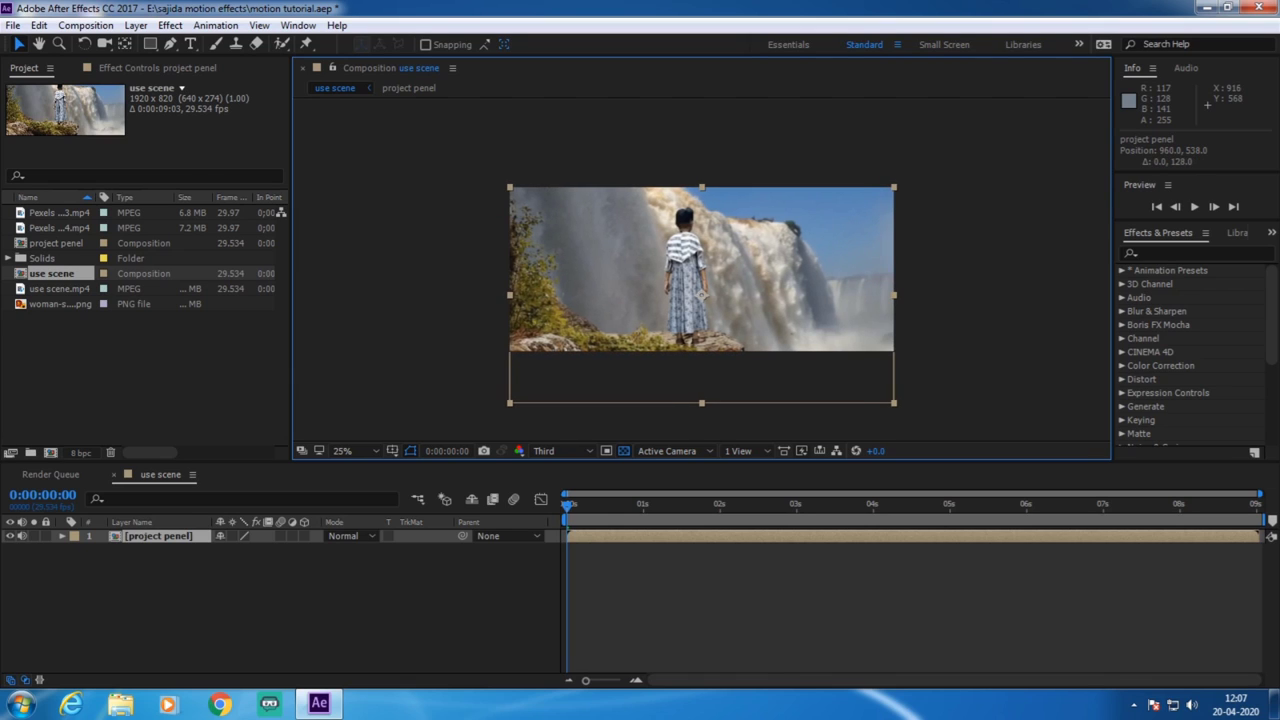
key(Return)
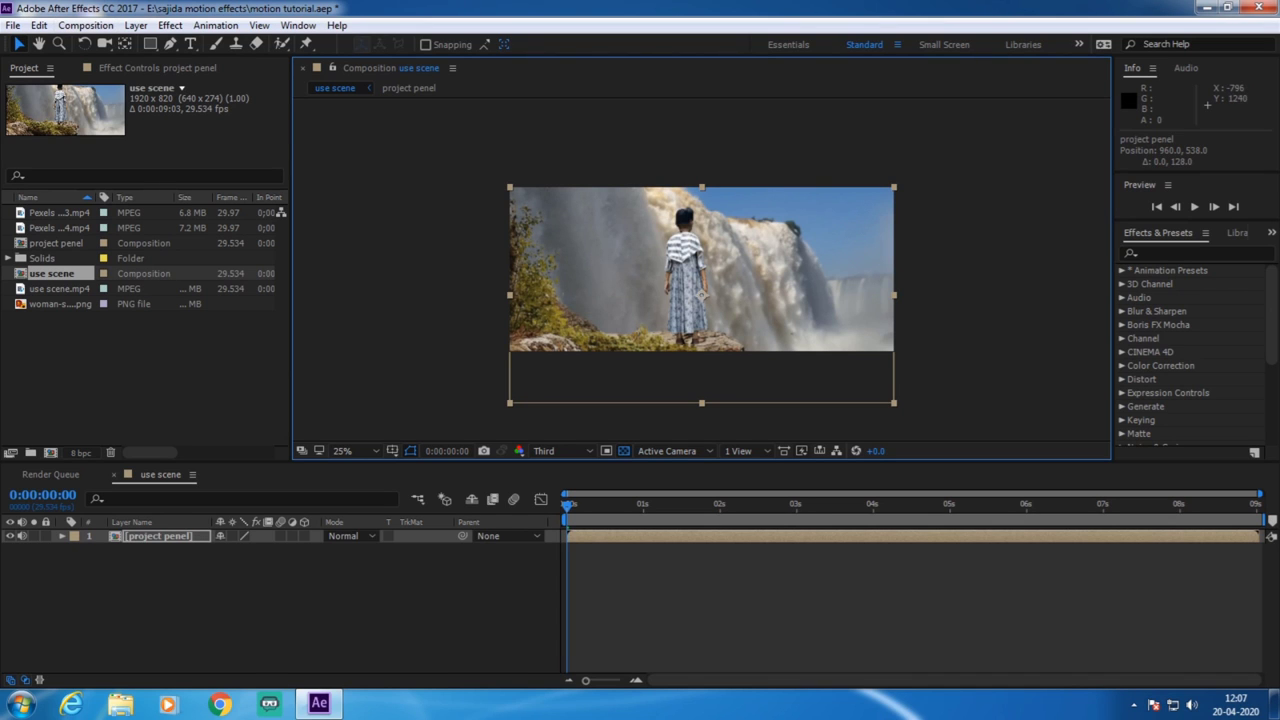
Set the viewer magnification to Fit and the preview resolution to Full.
click(350, 451)
click(371, 179)
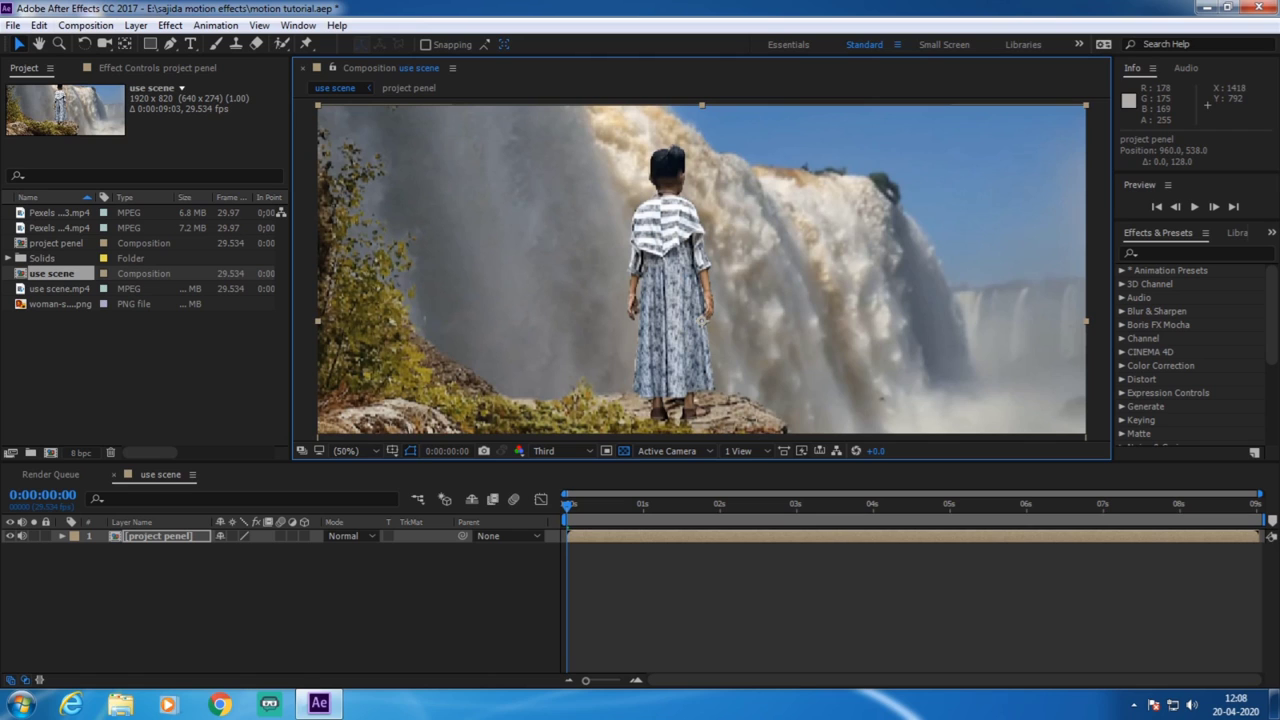
click(560, 451)
click(563, 493)
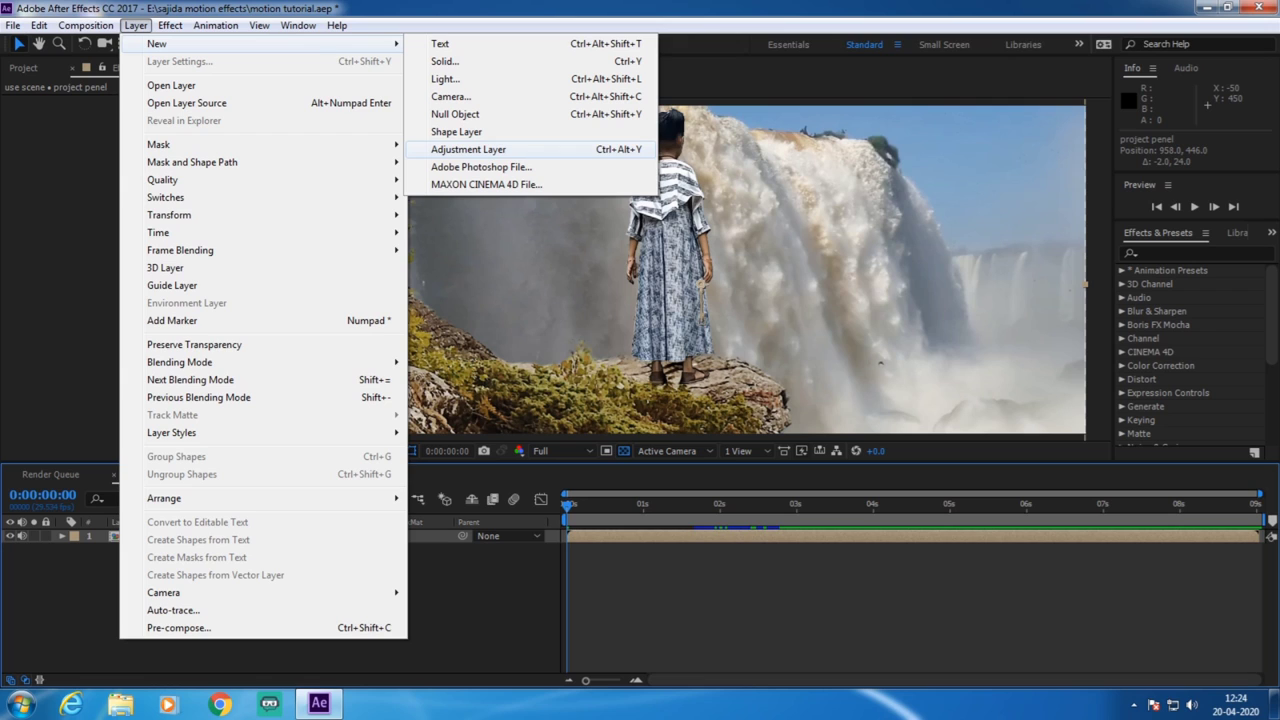
Add an adjustment layer over the footage and apply Lumetri Color to it.
click(468, 149)
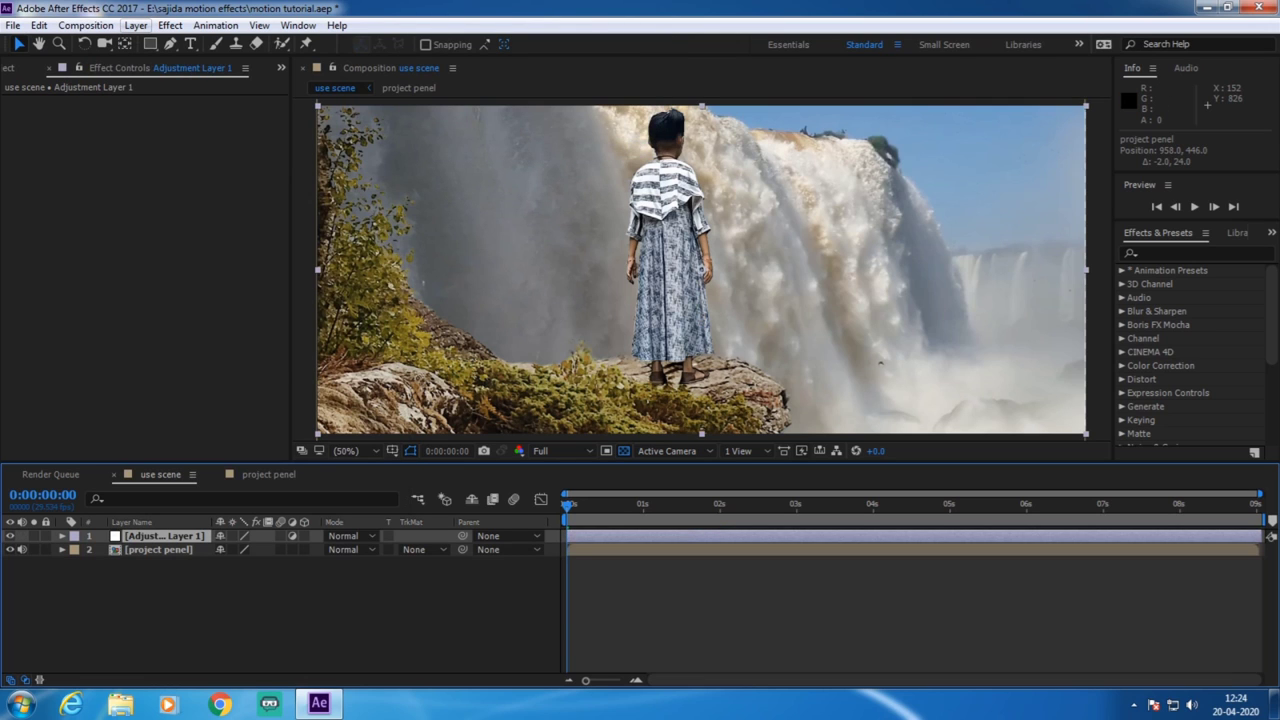
click(170, 25)
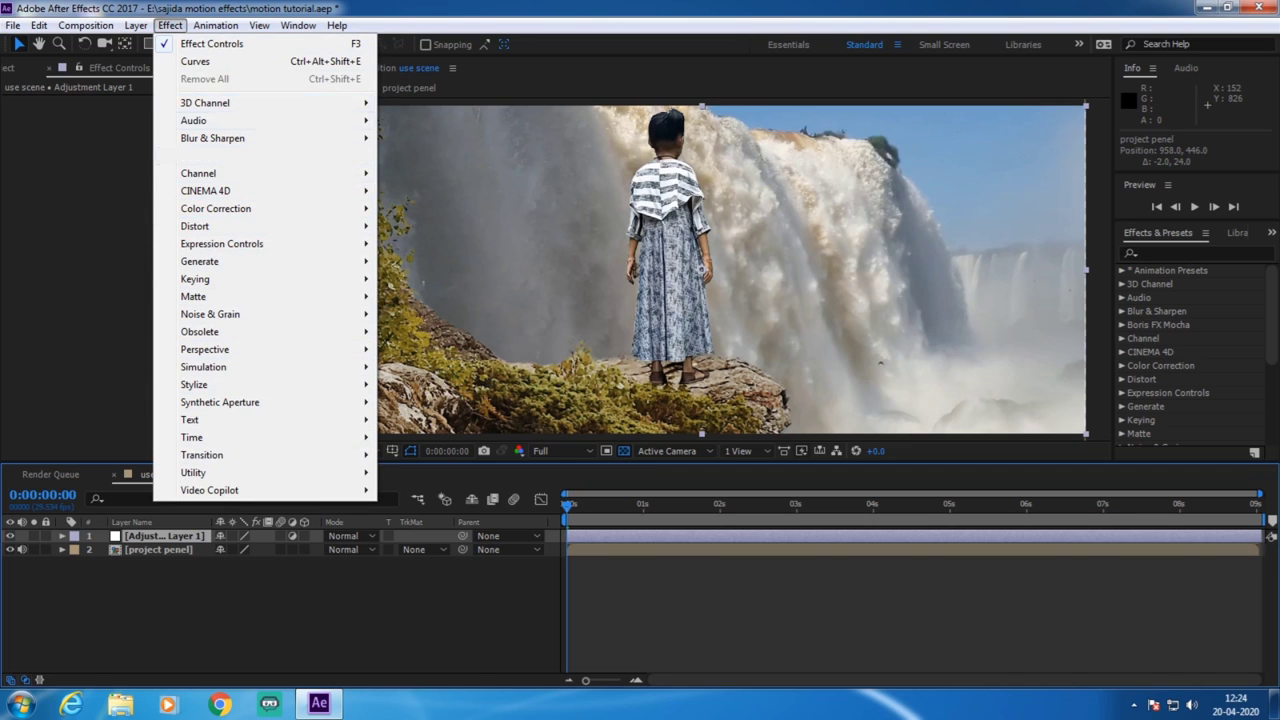
mouse_move(215, 208)
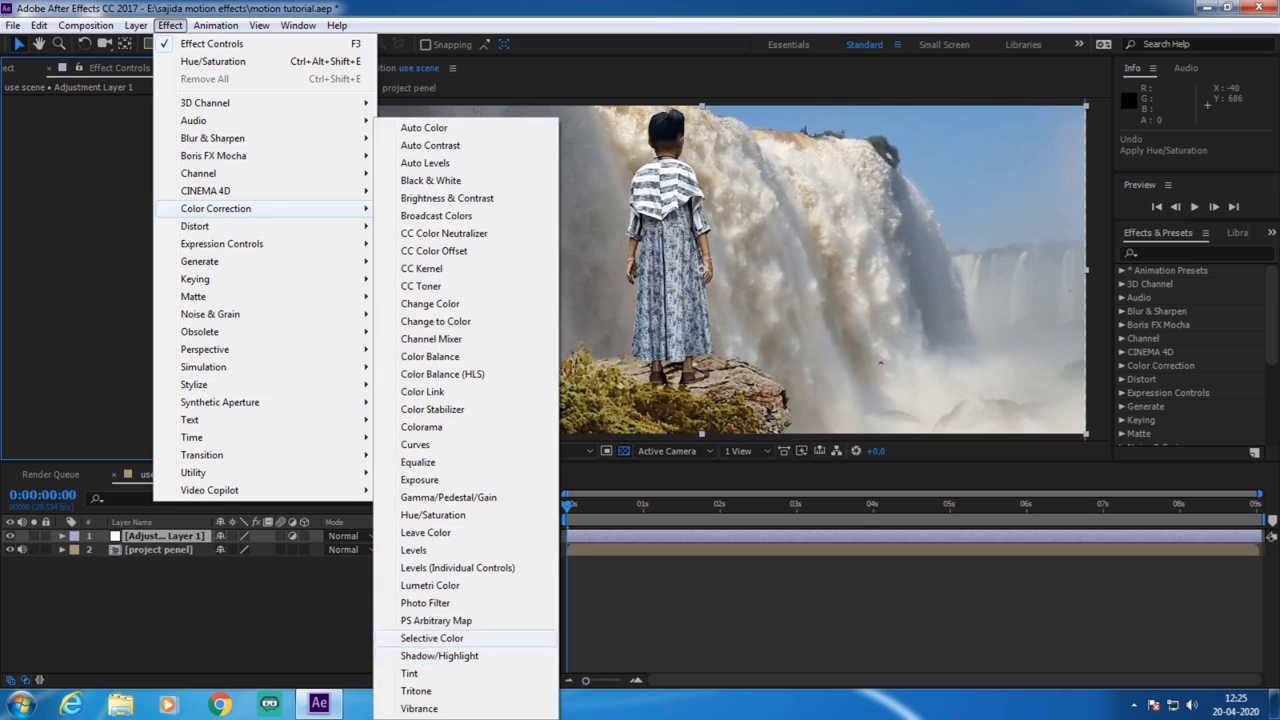
click(440, 585)
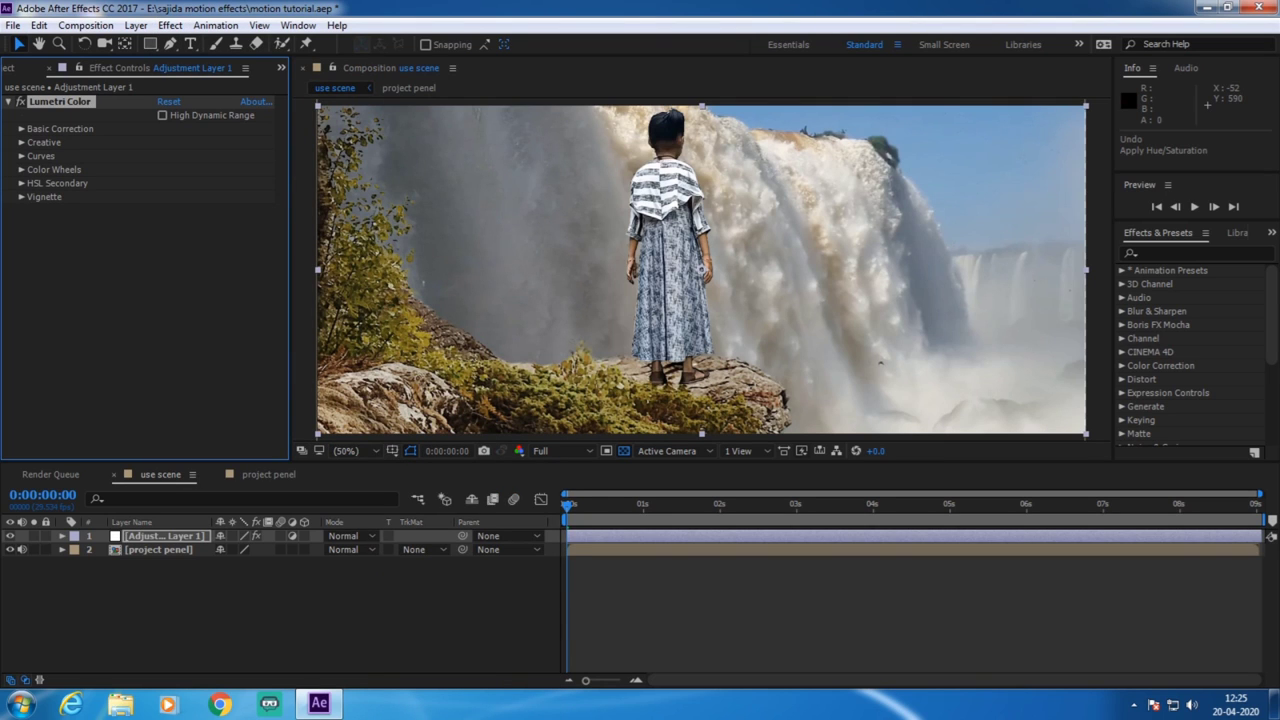
Boost the scene's saturation with the Hue Saturation curve in Lumetri's Curves section.
click(22, 169)
click(22, 169)
click(22, 156)
scroll(150, 270, down, 1)
scroll(150, 277, down, 1)
scroll(150, 277, down, 2)
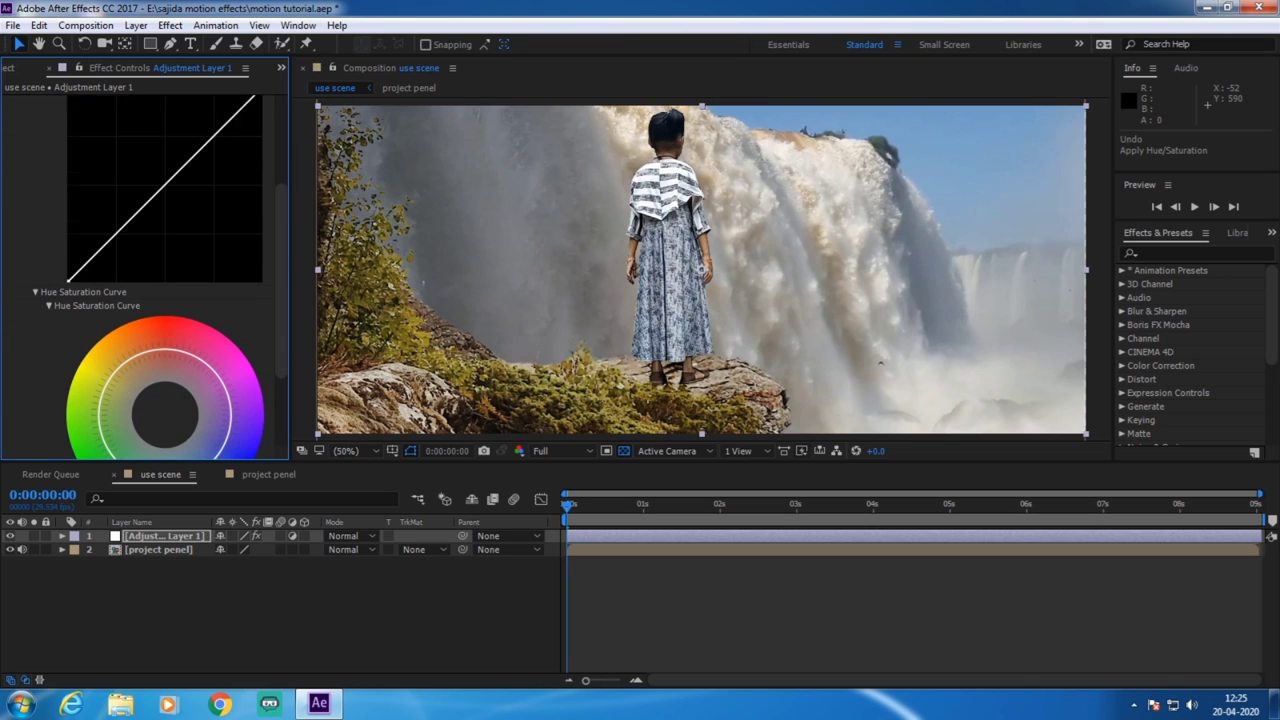
scroll(150, 277, down, 1)
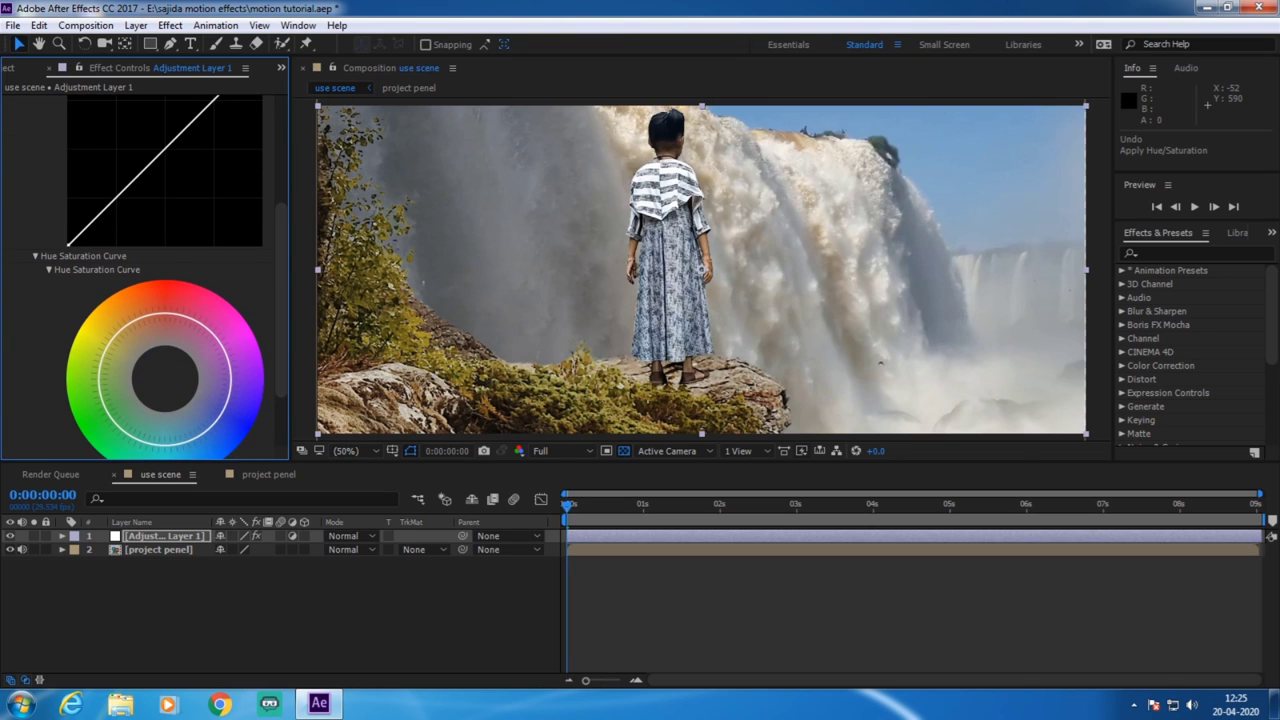
drag(123, 427, 112, 441)
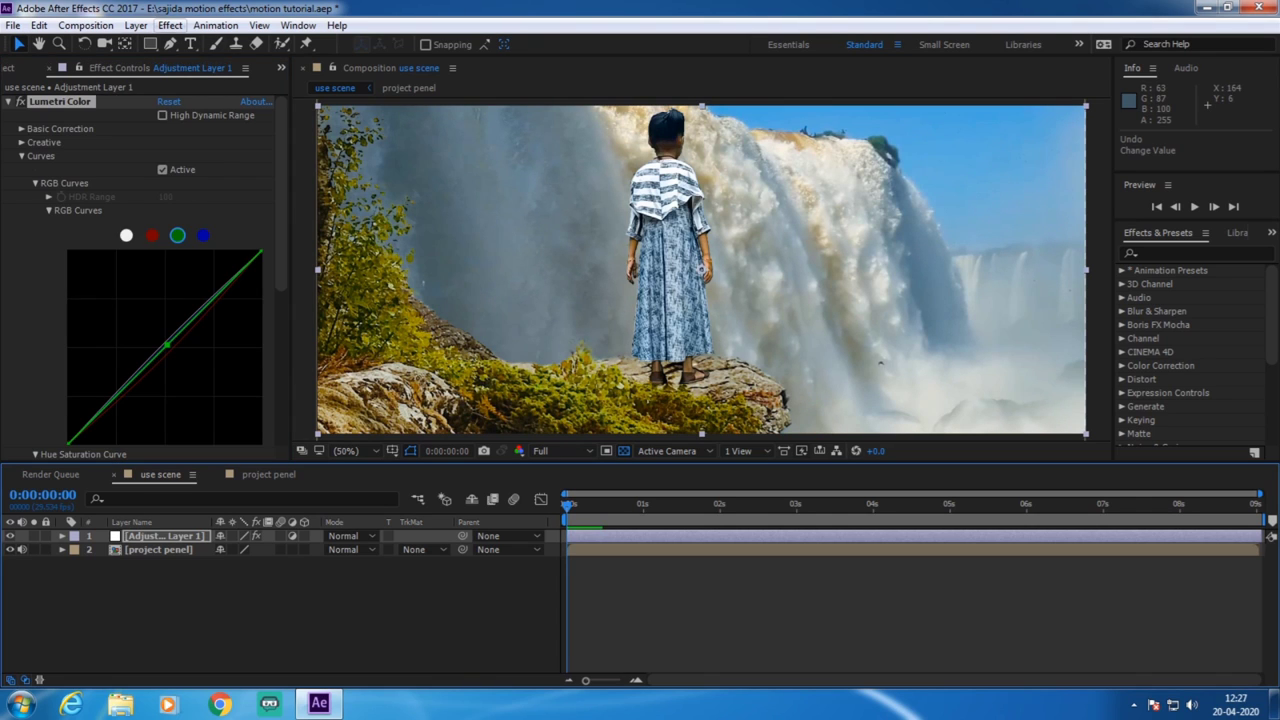
click(85, 25)
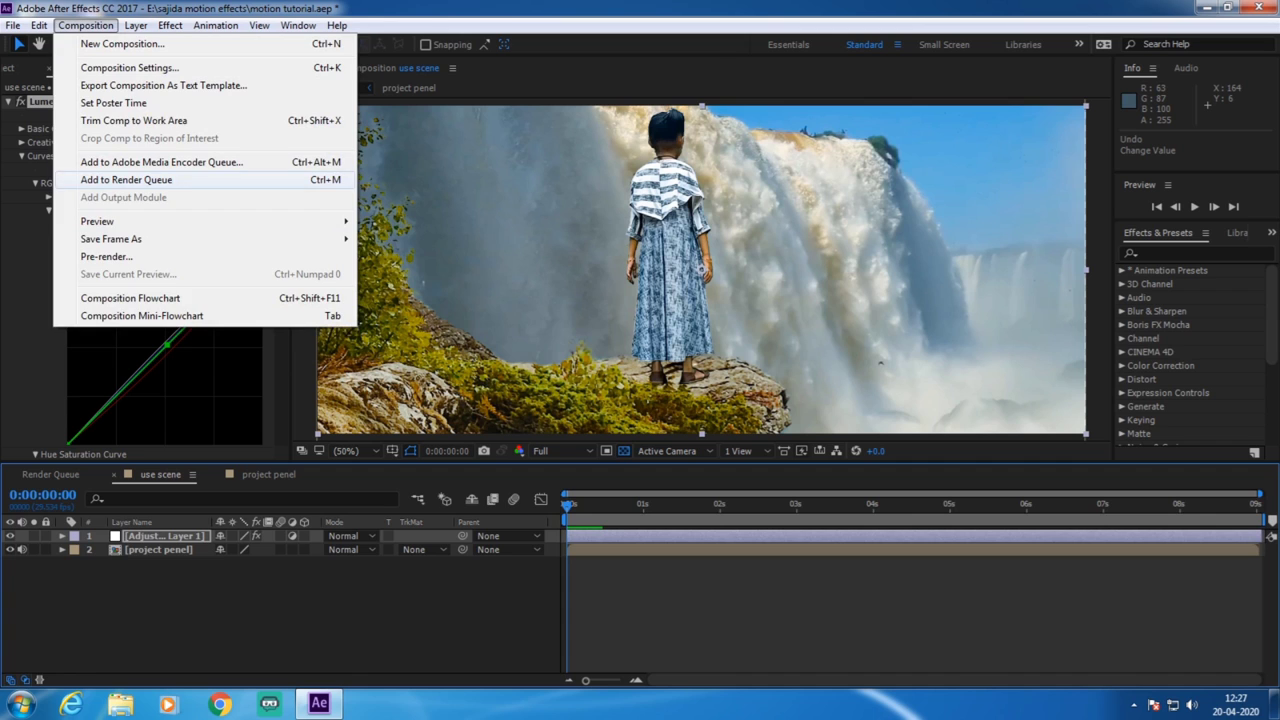
Add the composition to the Render Queue with QuickTime H.264 output.
click(126, 179)
click(131, 581)
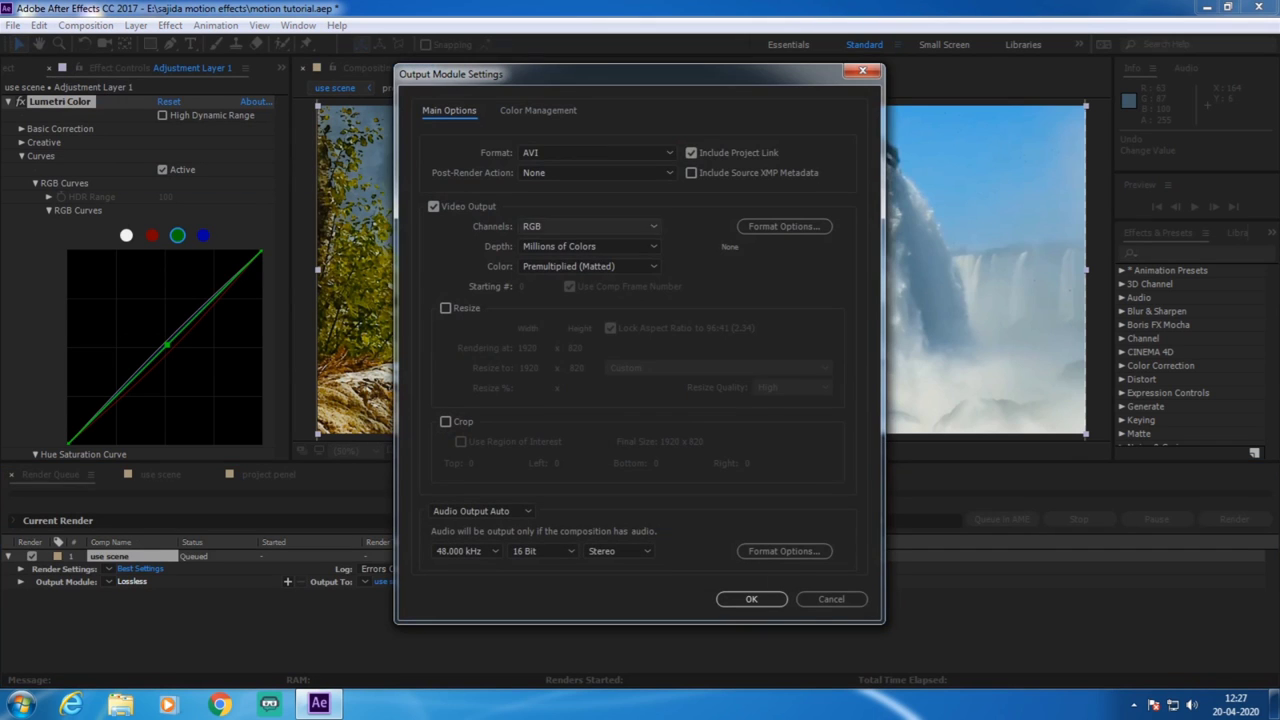
click(597, 152)
click(568, 330)
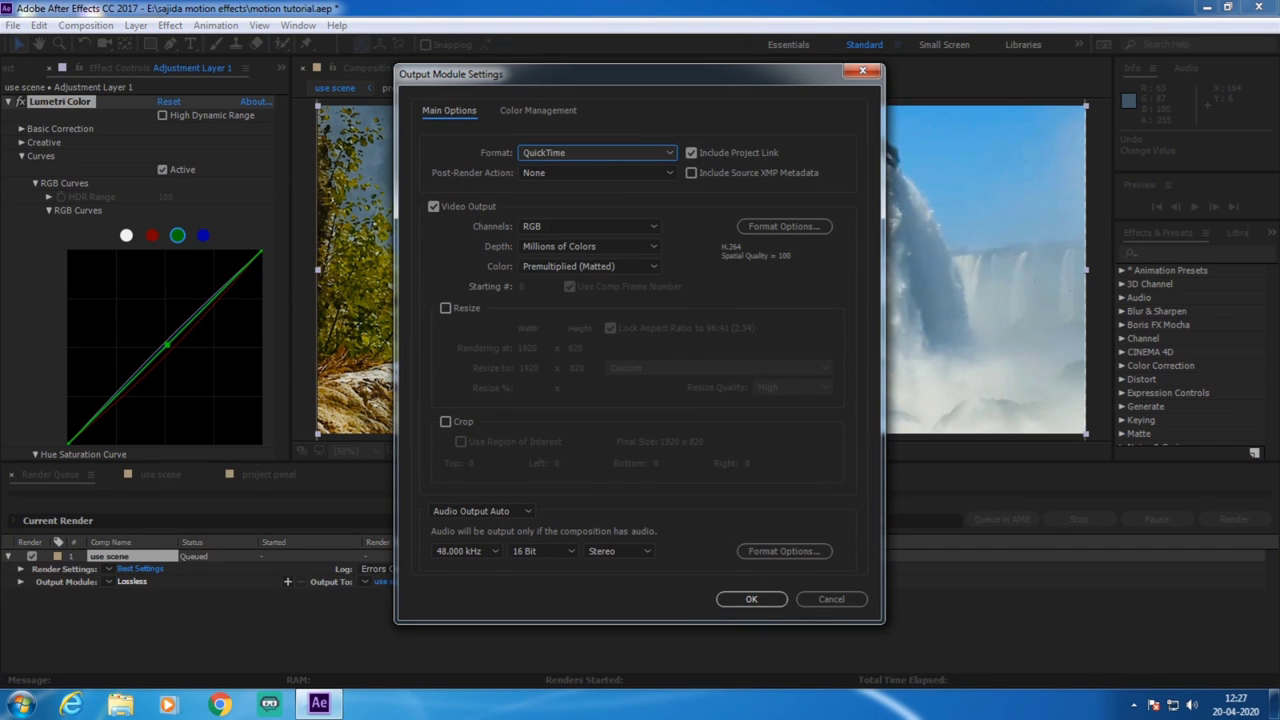
click(784, 226)
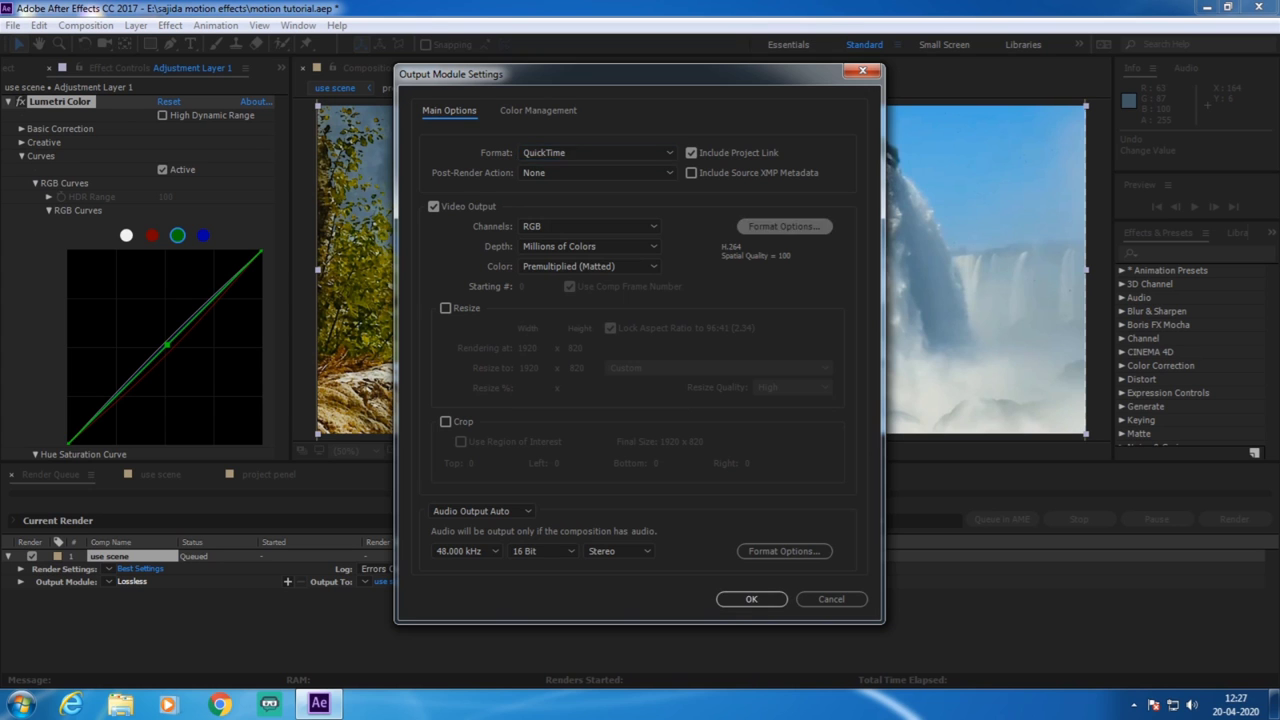
click(699, 662)
click(749, 594)
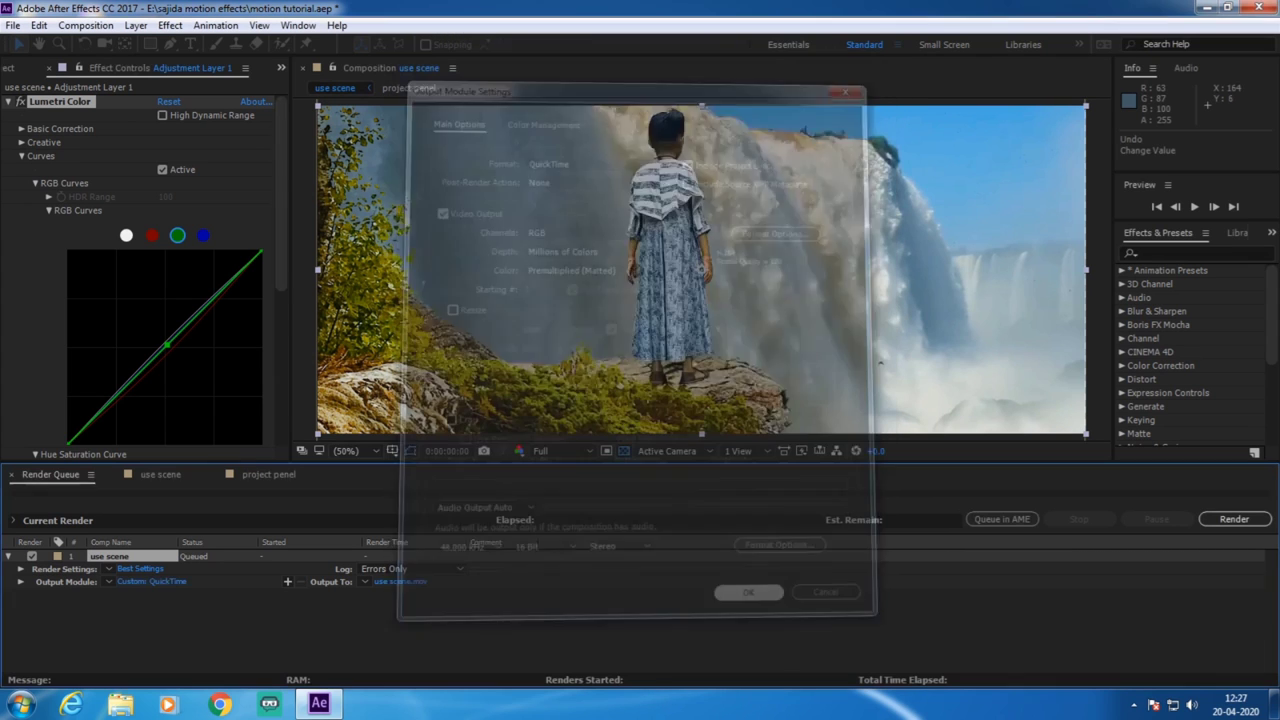
Name the output movie tutorial.mov and start the render.
click(400, 581)
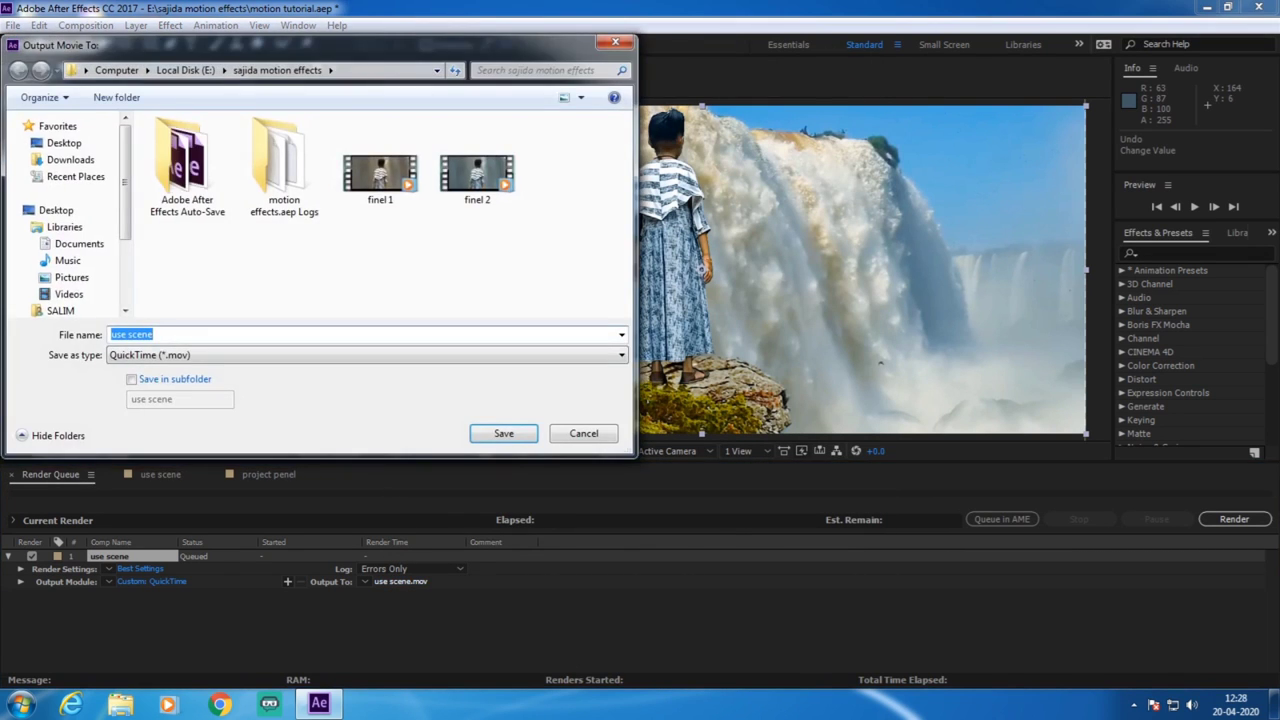
key(BackSpace)
text(utori)
text(al)
key(Return)
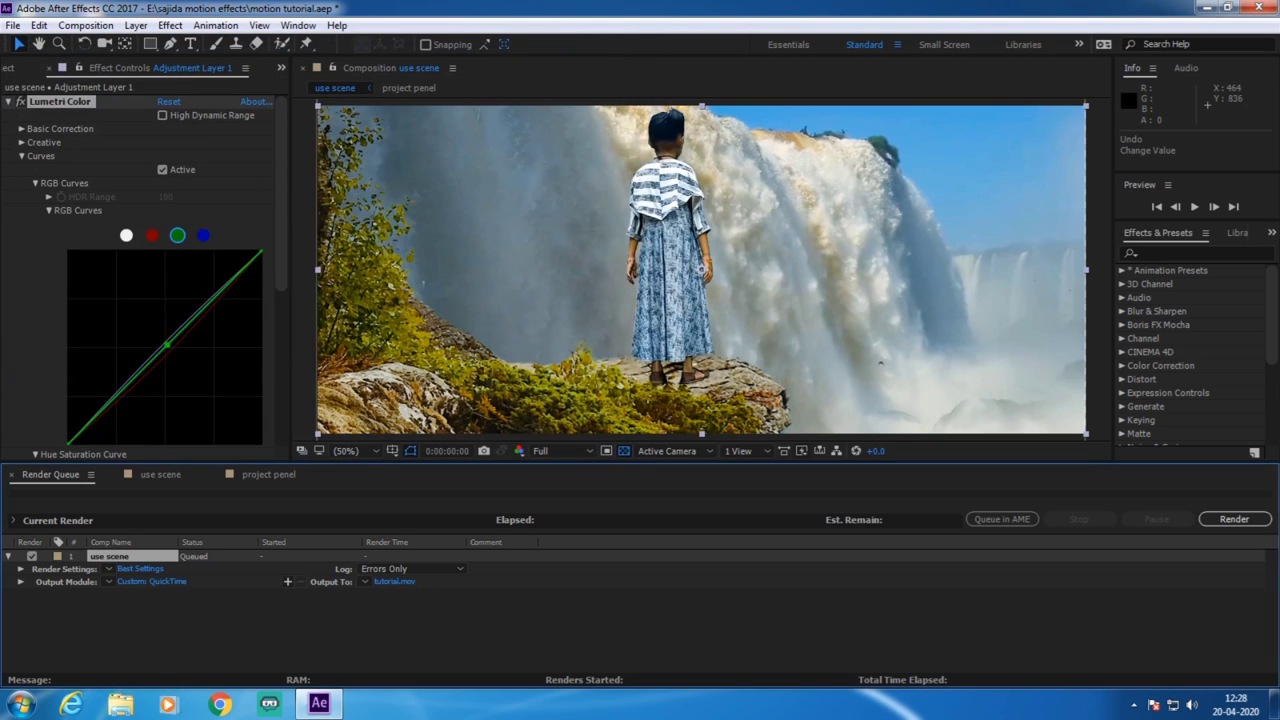
click(1234, 519)
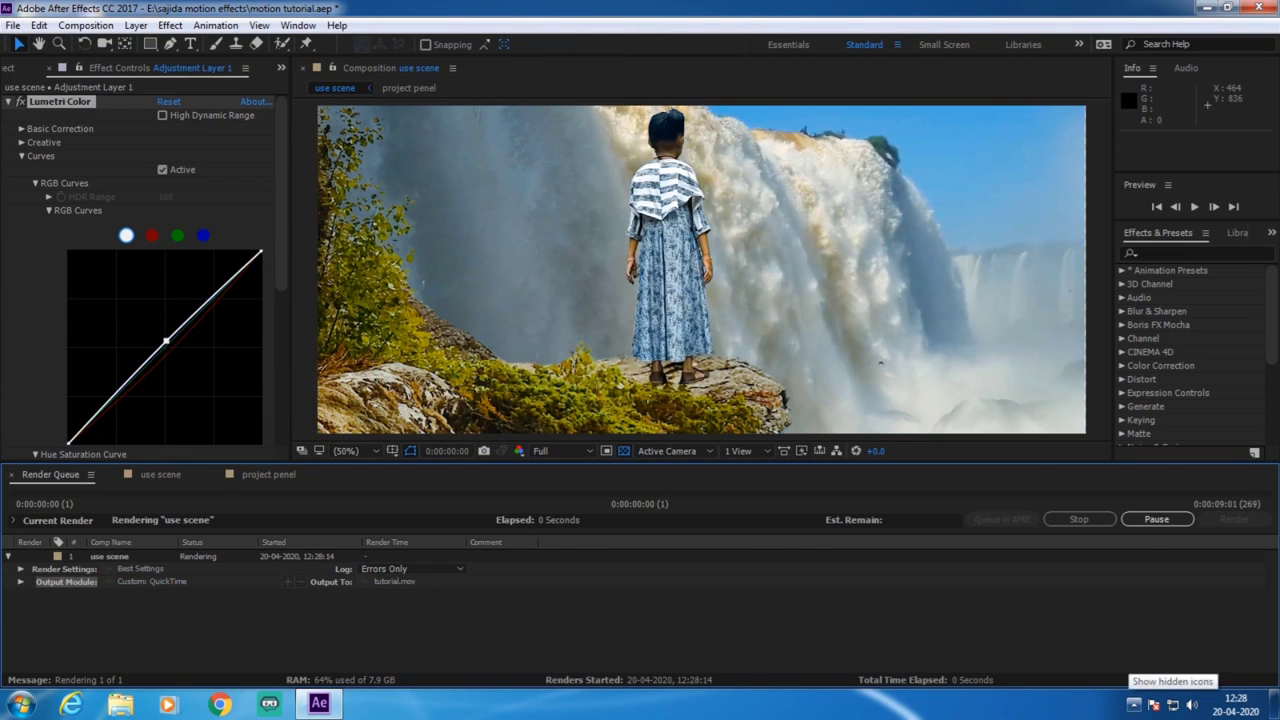